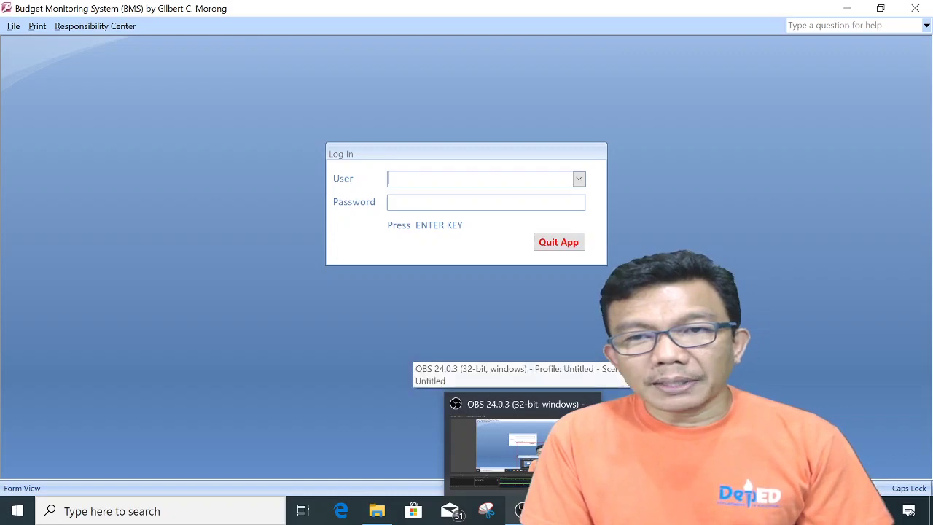
Switch to OBS, shrink the webcam capture into the lower-right corner of the scene, and return to the Budget Monitoring System.
click(521, 510)
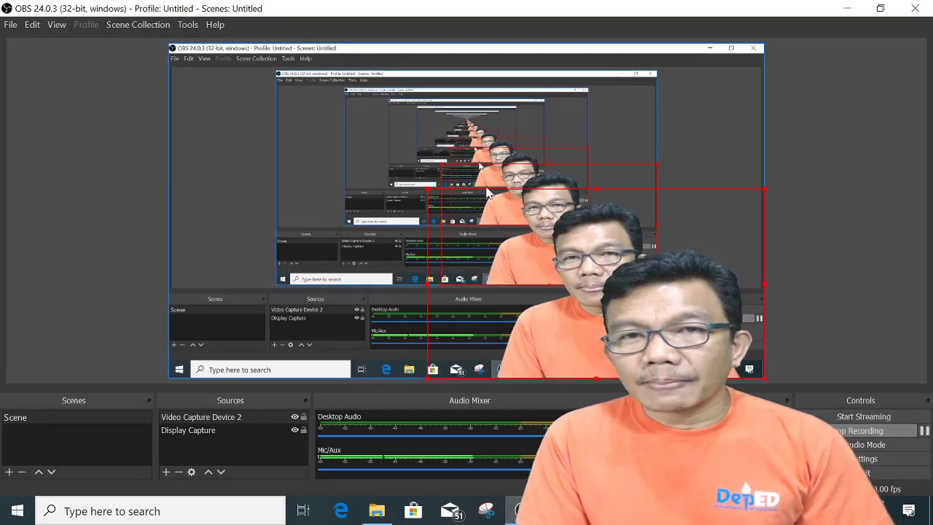
drag(602, 295, 660, 341)
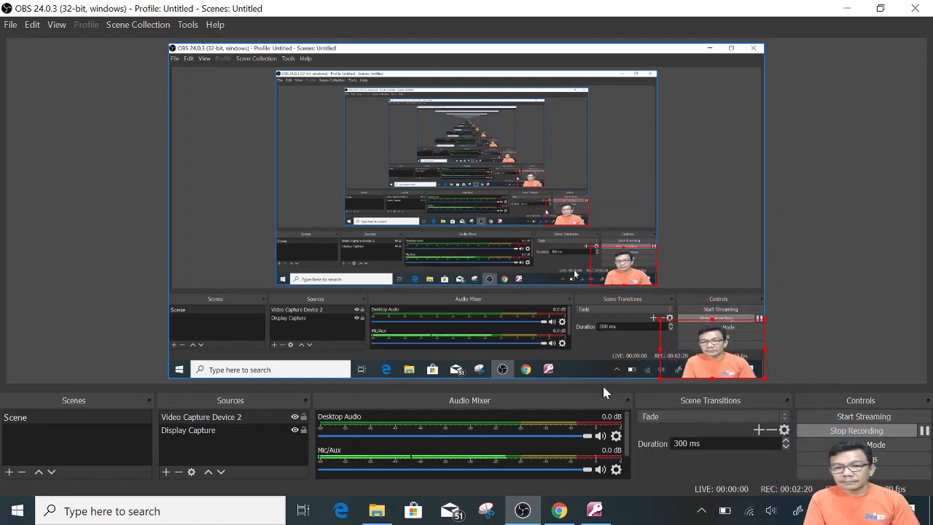
click(595, 510)
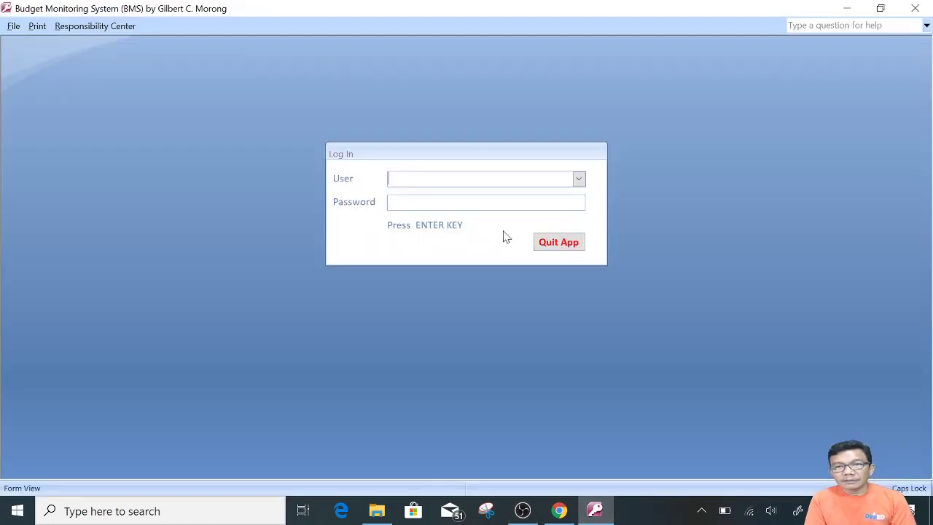
Log in with the "Users, All Modules" account and its password.
click(579, 182)
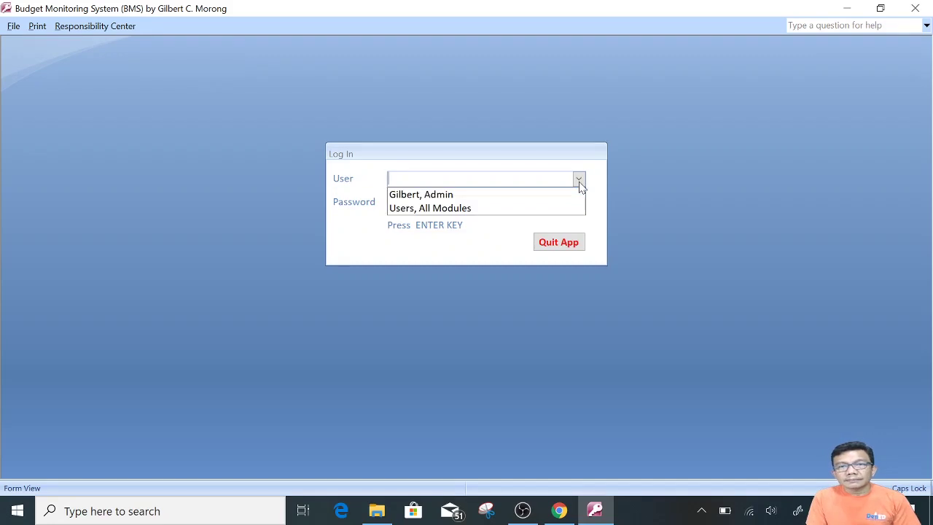
click(477, 209)
key(Tab)
text(***)
key(Return)
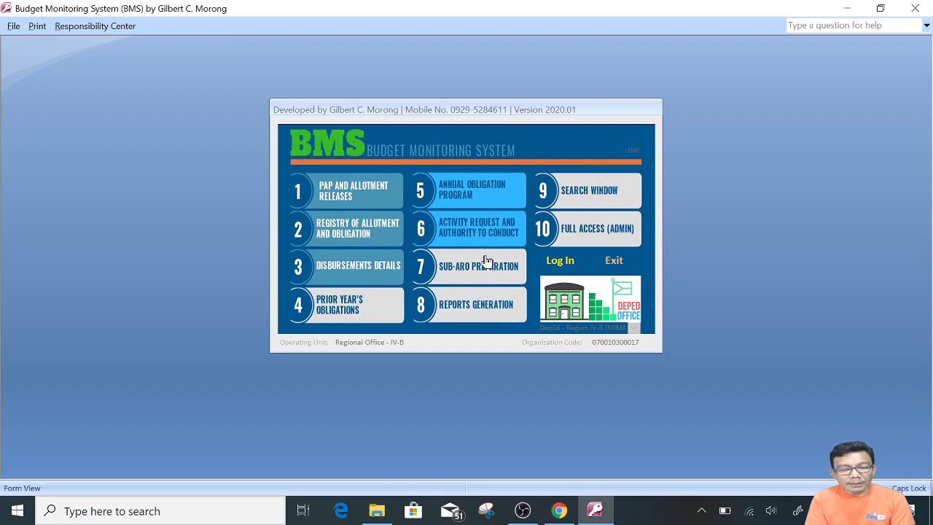
Open PAP and Allotment Releases and go to the PPA396 record.
click(348, 198)
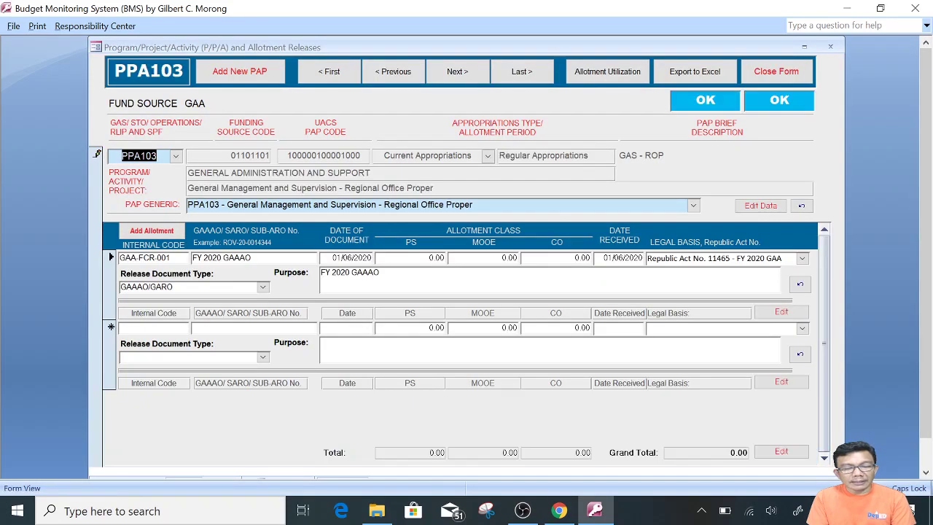
click(535, 77)
click(405, 76)
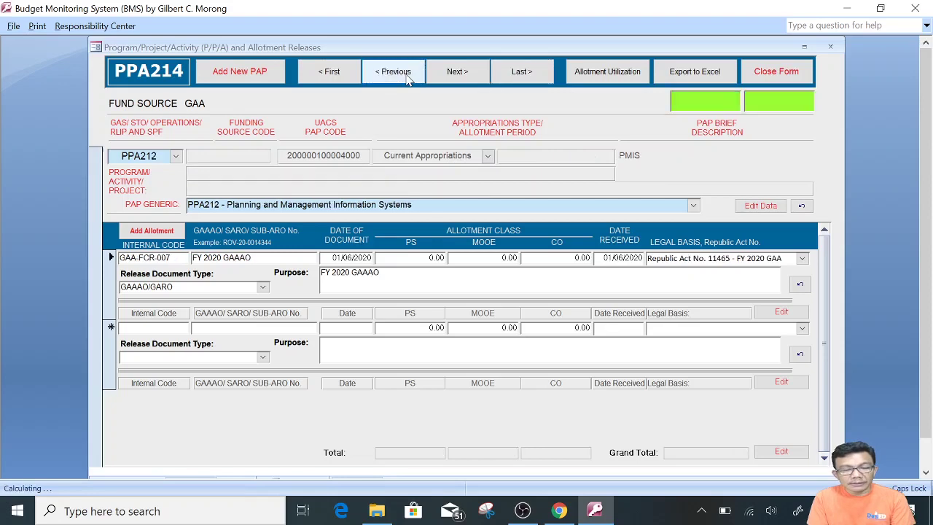
click(407, 78)
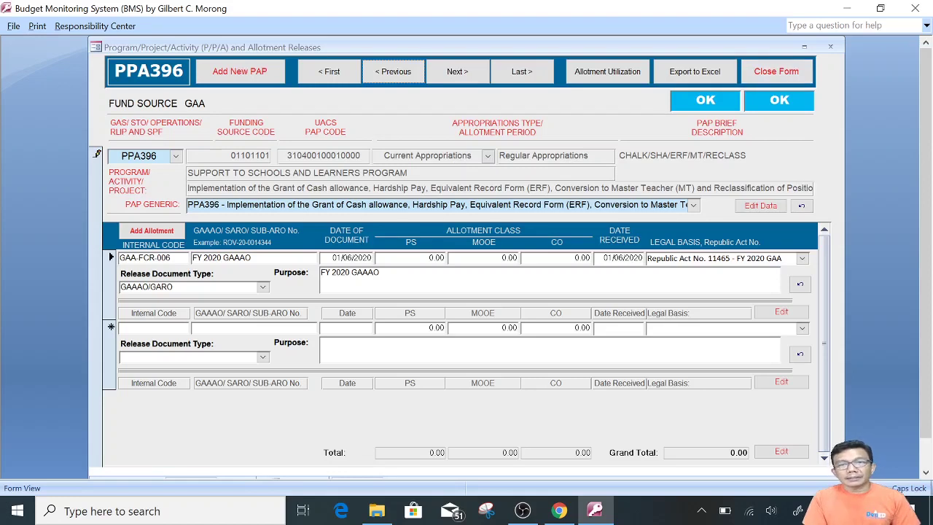
Set the MOOE amount of PPA396's FY 2020 GAAAO allotment to 5,000,000 and close the form.
key(Tab)
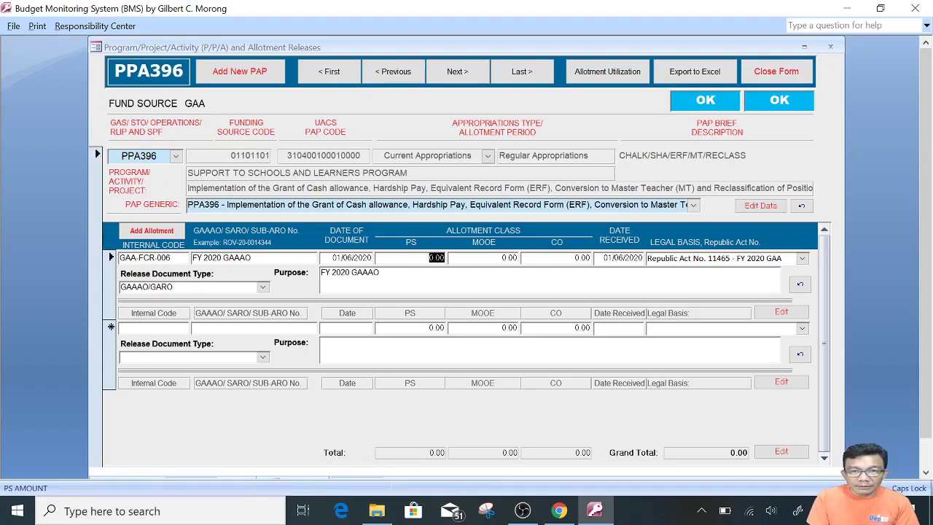
key(Tab)
text(5000)
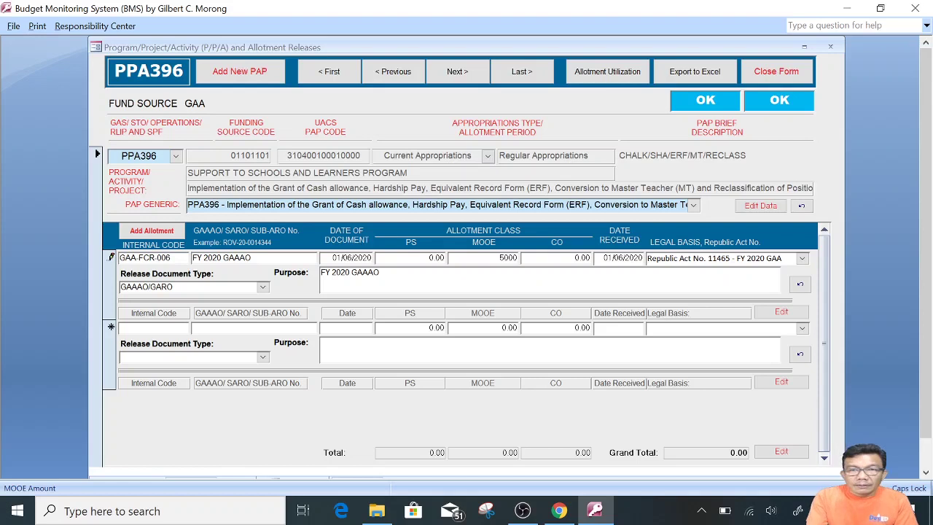
text(000)
click(324, 344)
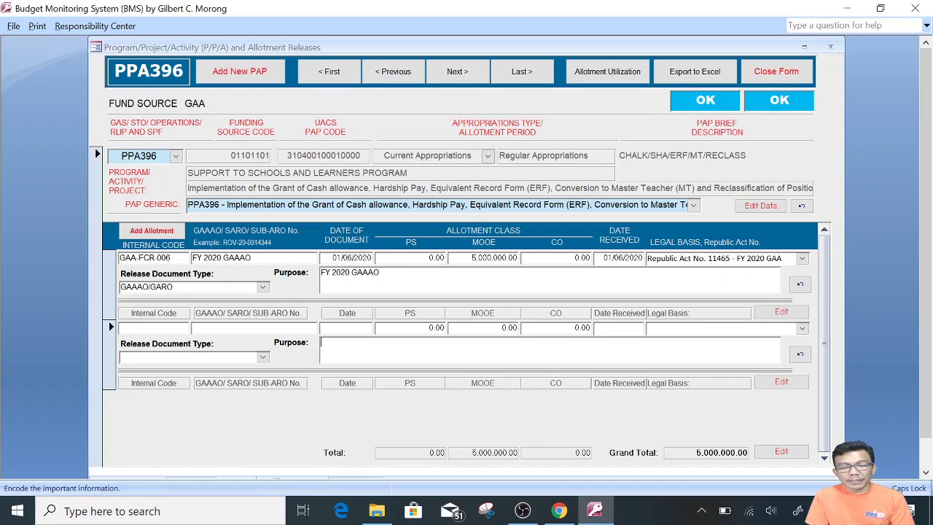
click(772, 71)
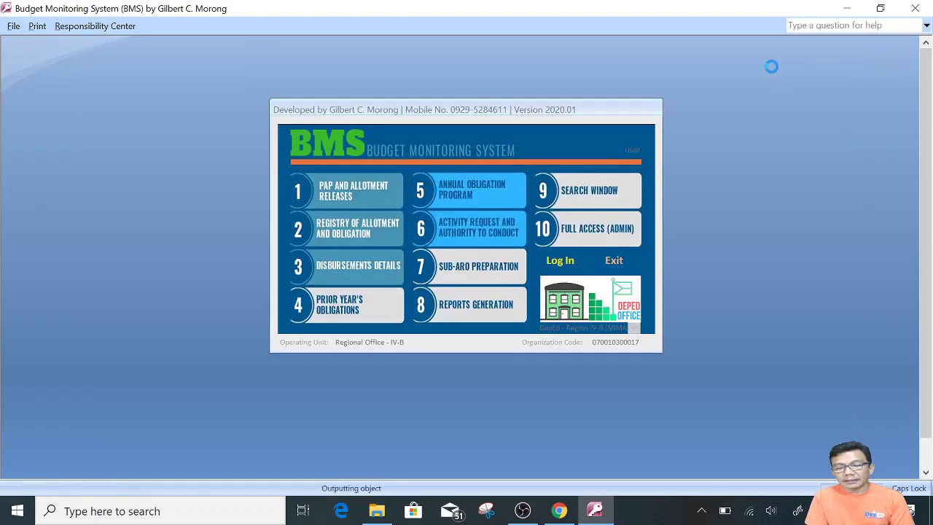
Open the Registry of Allotment and Obligation, review the existing allotment posting for PPA396, and close the form.
click(340, 232)
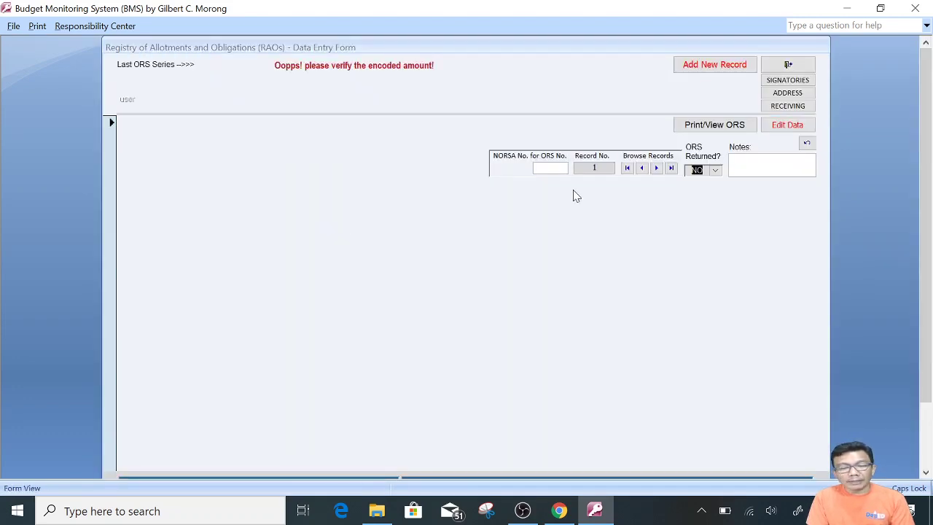
click(641, 169)
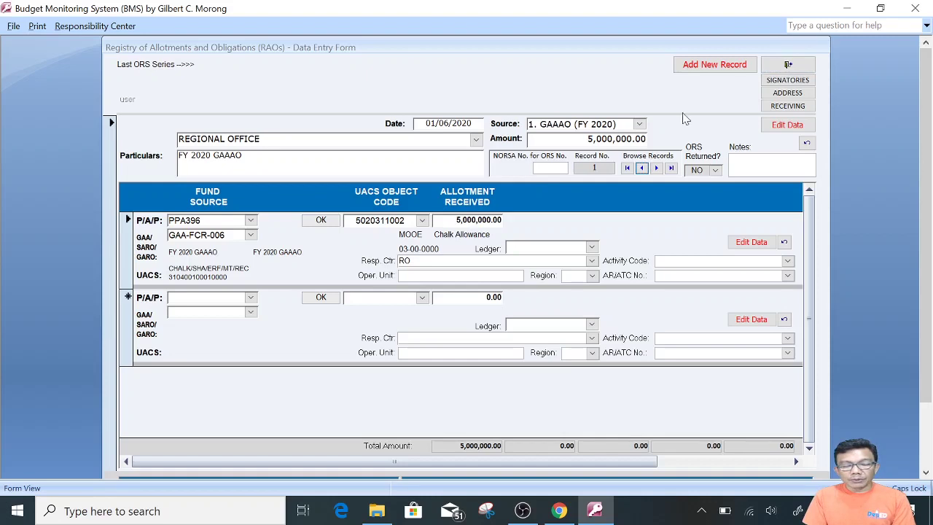
click(788, 64)
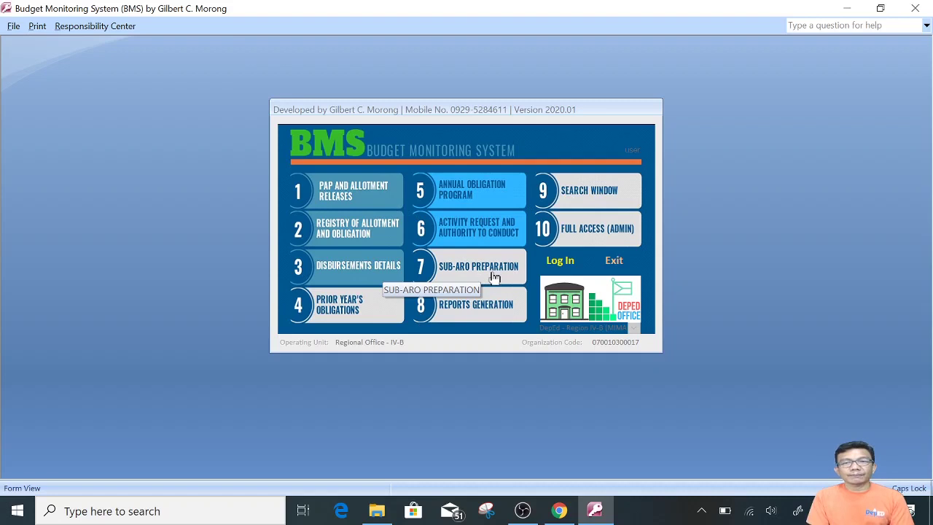
Start a new record in the Registry of Allotment and Obligation, review the available transaction types, and close the form.
click(343, 234)
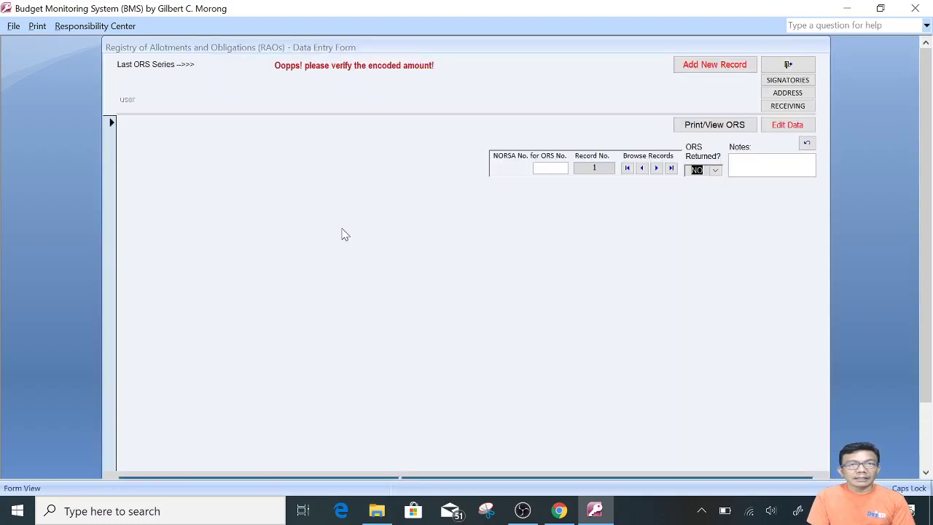
click(711, 65)
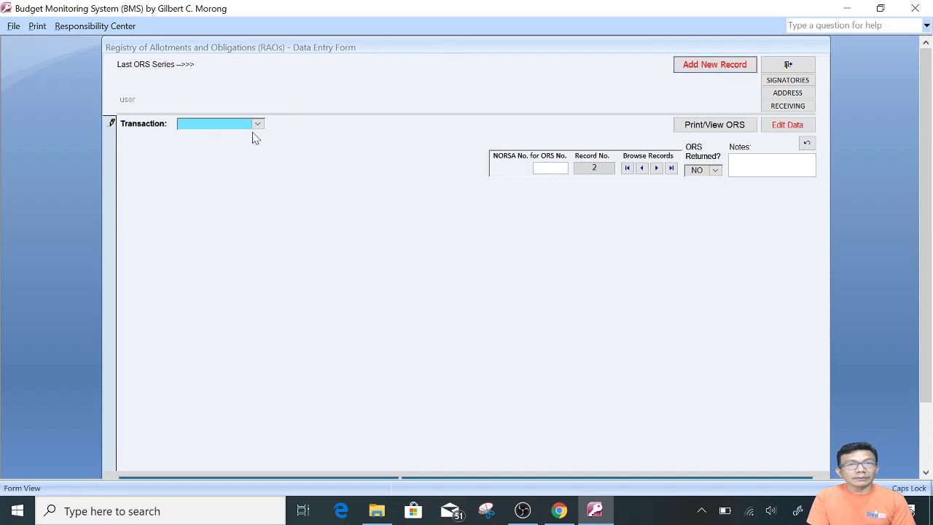
click(256, 126)
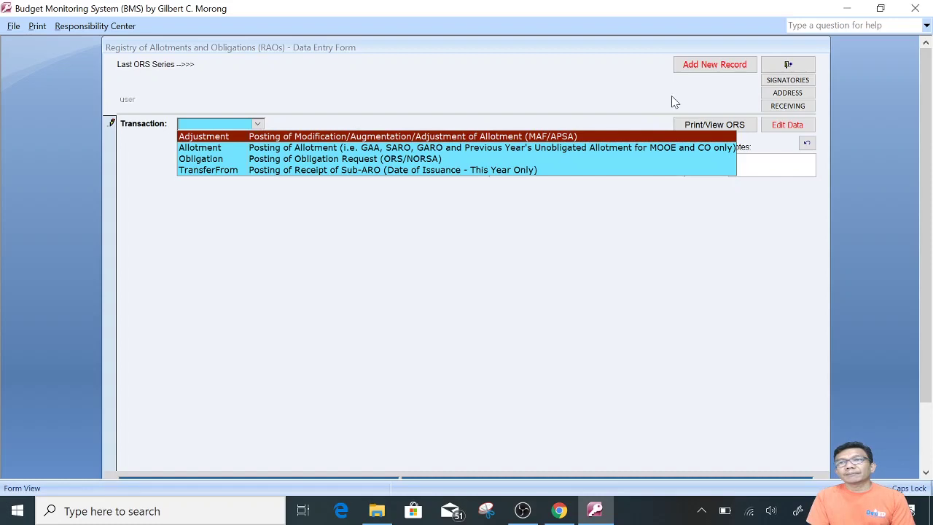
click(791, 64)
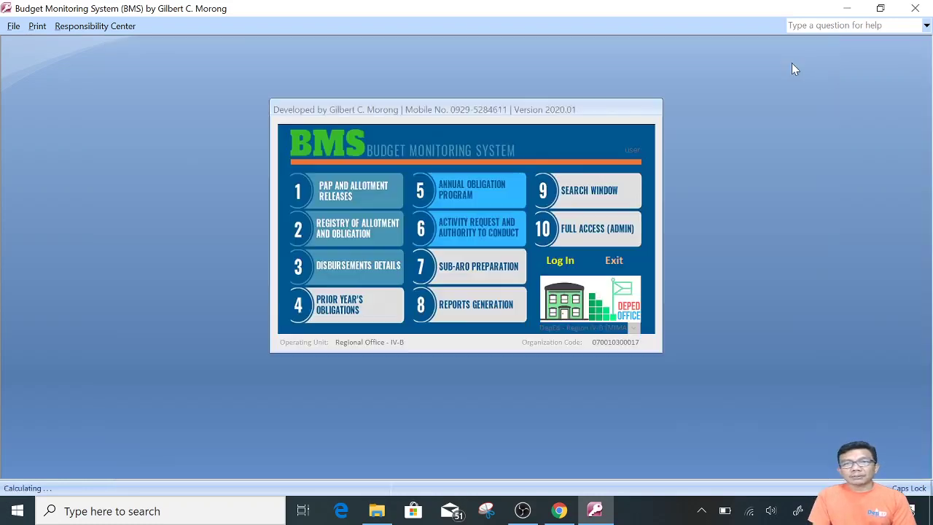
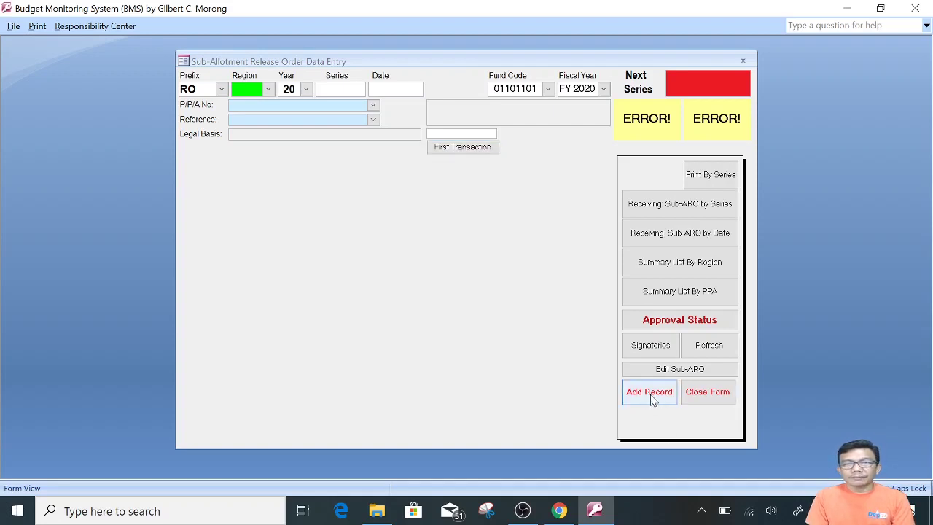
Create the first Sub-ARO transaction with prefix RO and region 4B.
click(464, 148)
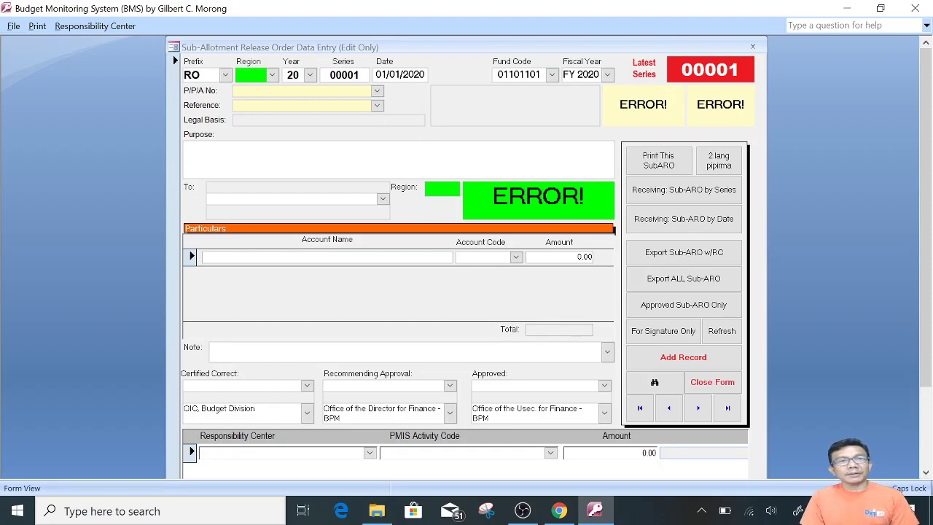
click(226, 76)
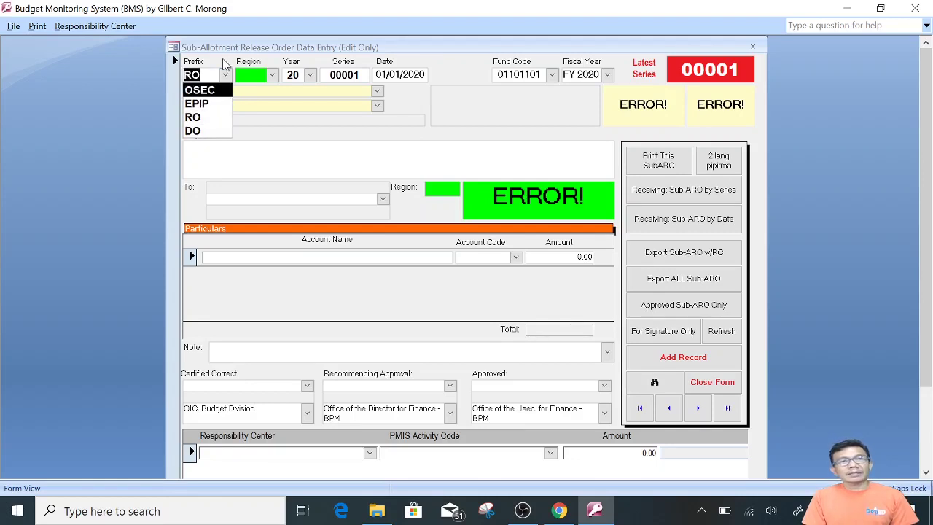
click(224, 64)
text(RO)
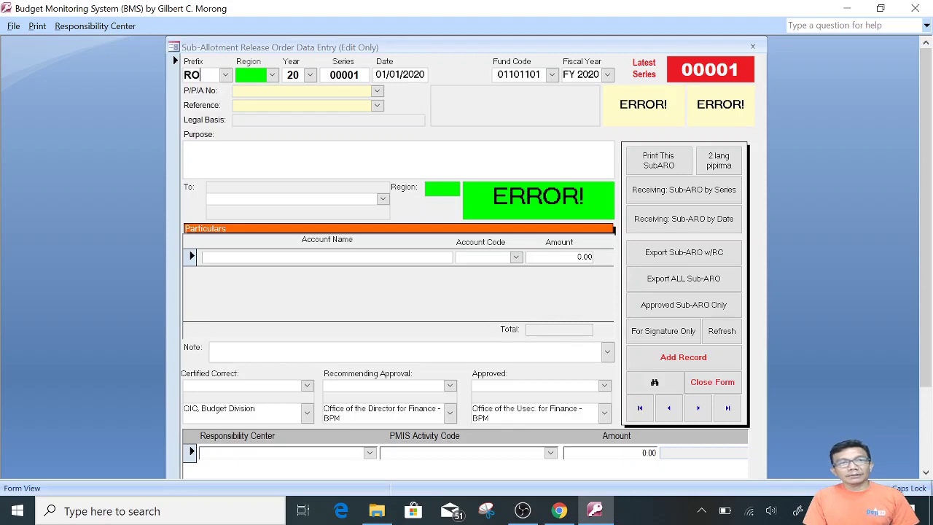
click(225, 75)
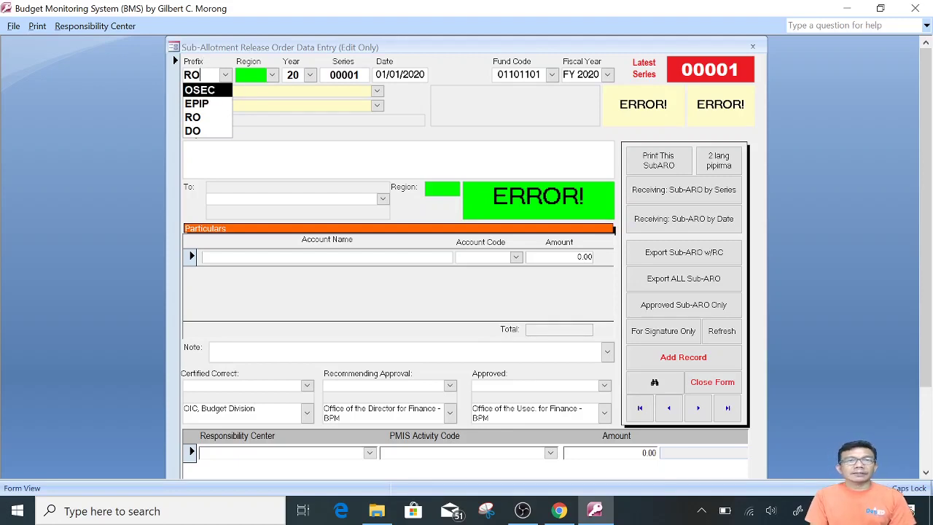
click(235, 91)
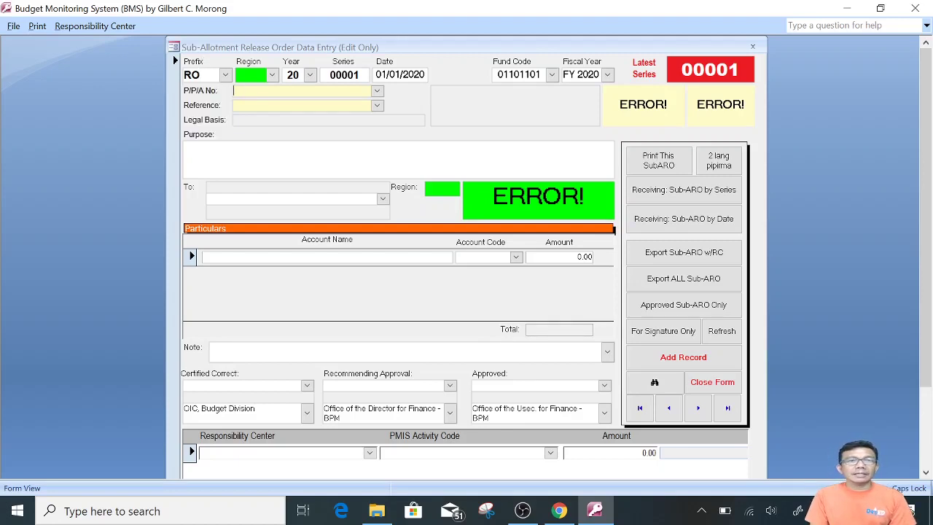
click(272, 75)
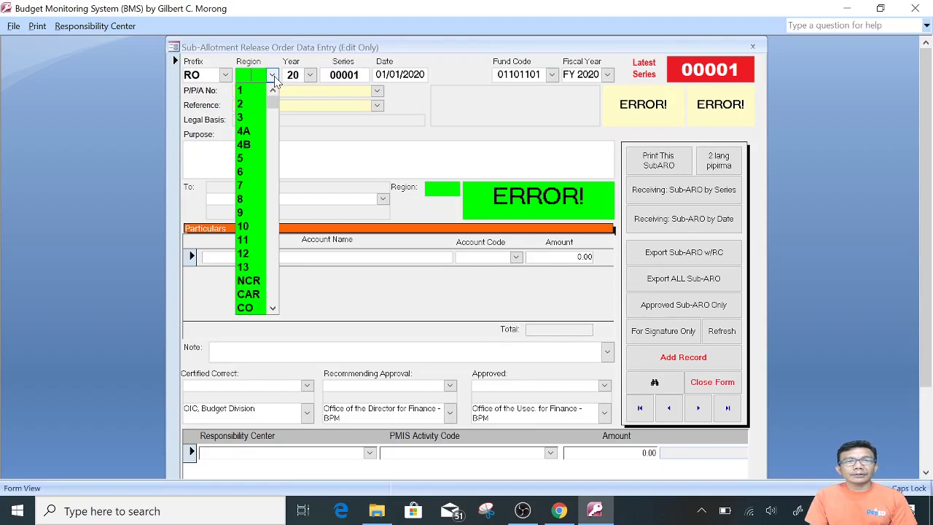
click(248, 145)
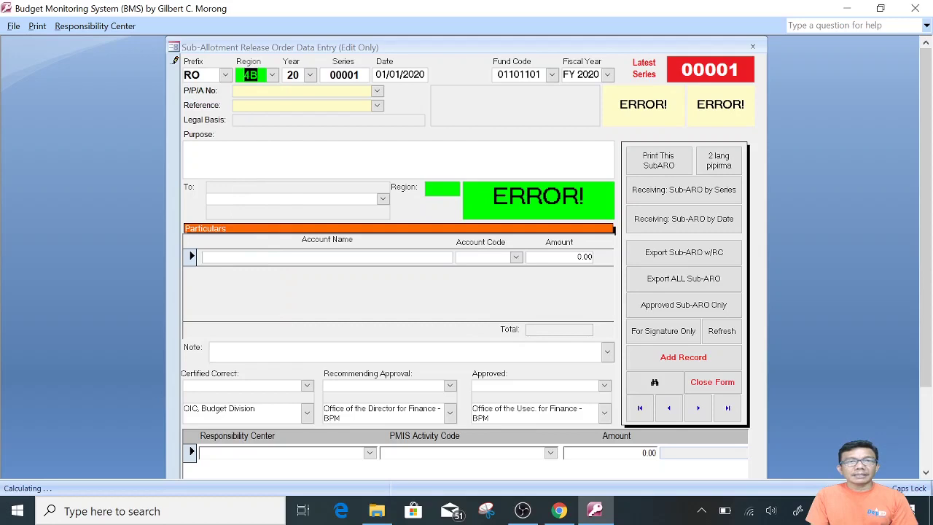
Clear the Sub-ARO's series number and re-enter it as 1.
click(299, 75)
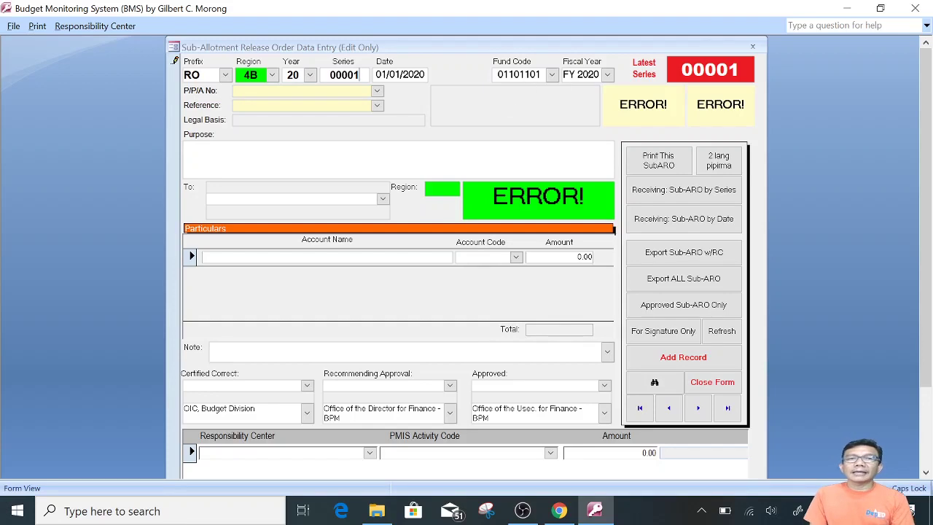
key(BackSpace)
key(BackSpace)
key(BackSpace)
key(BackSpace)
key(BackSpace)
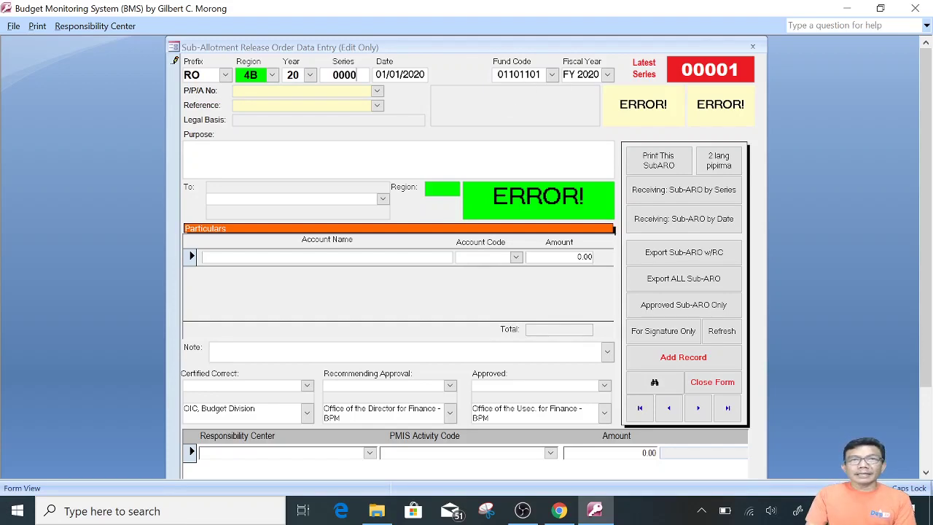
text(1)
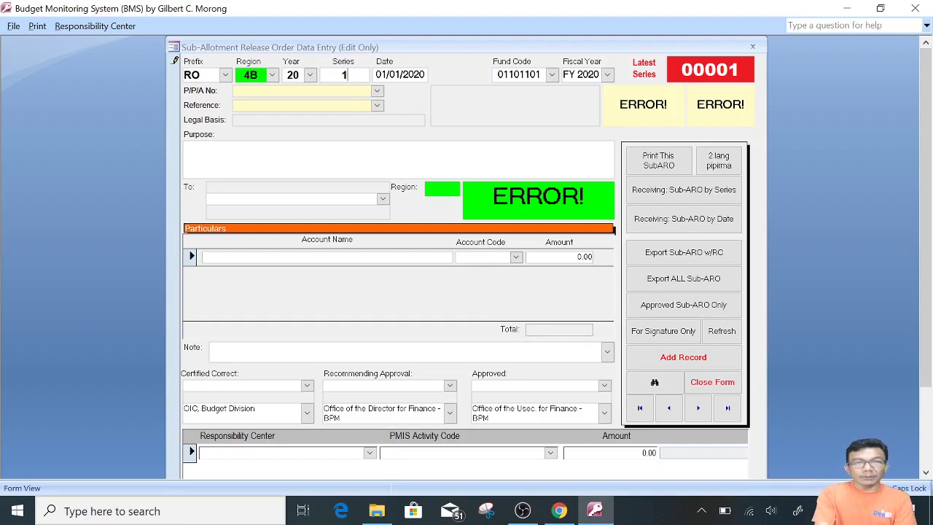
key(Return)
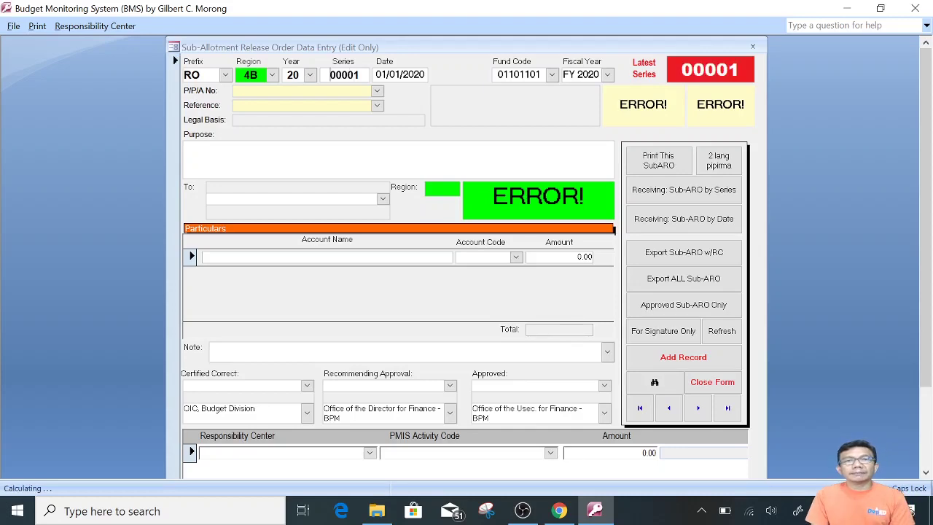
Set the Sub-ARO's date to 05/05/2020.
key(Tab)
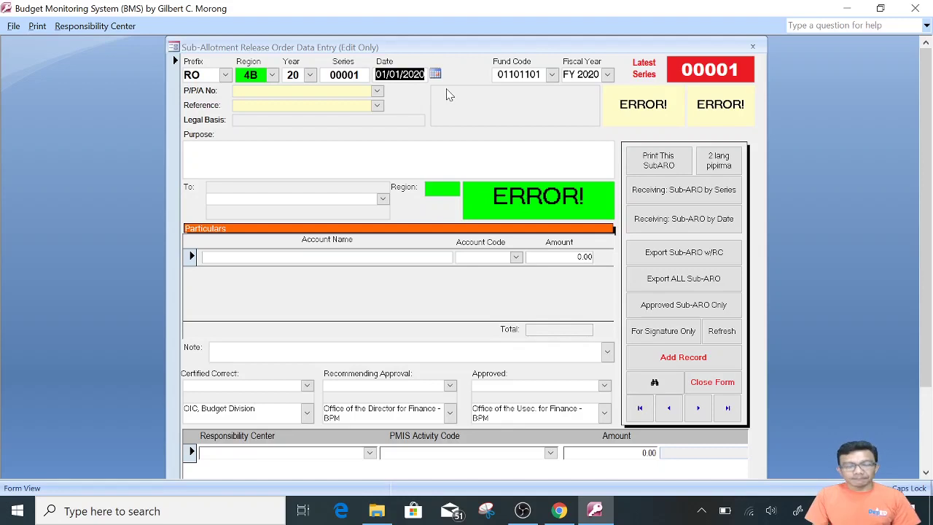
text(5)
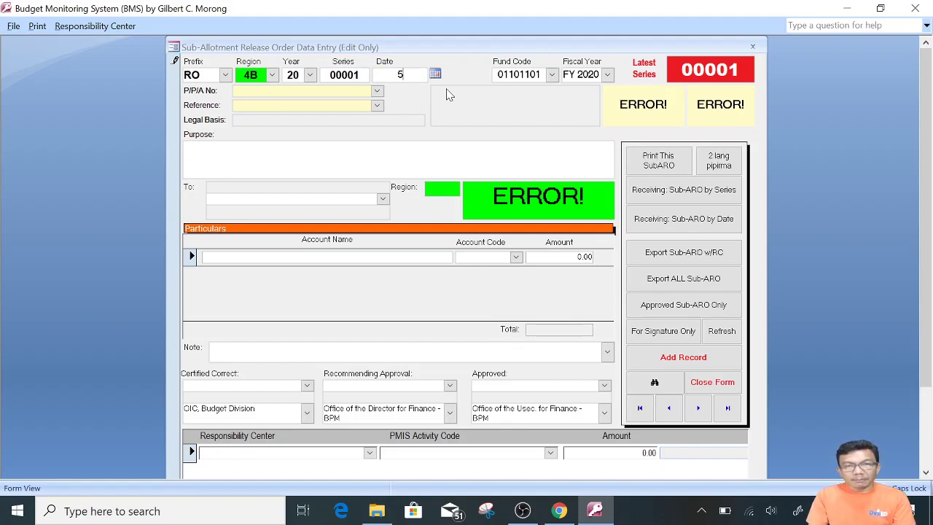
text(/5)
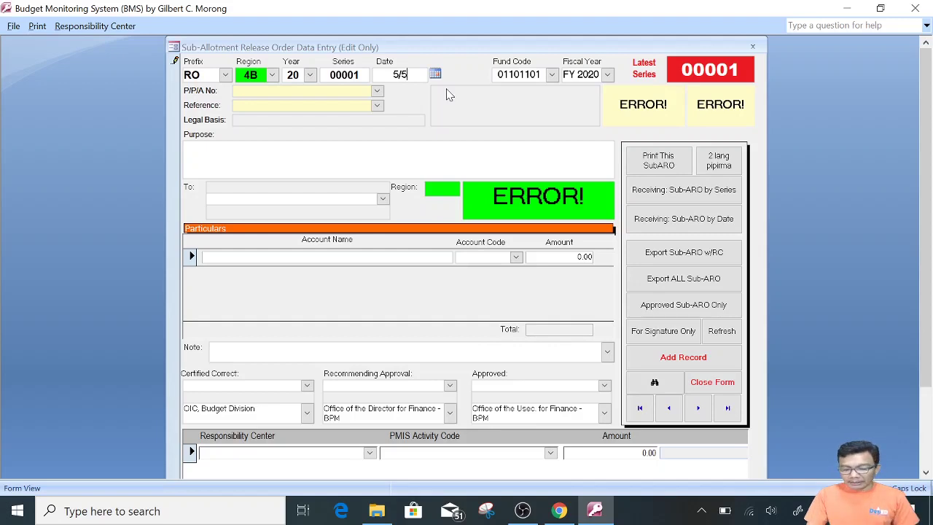
key(Tab)
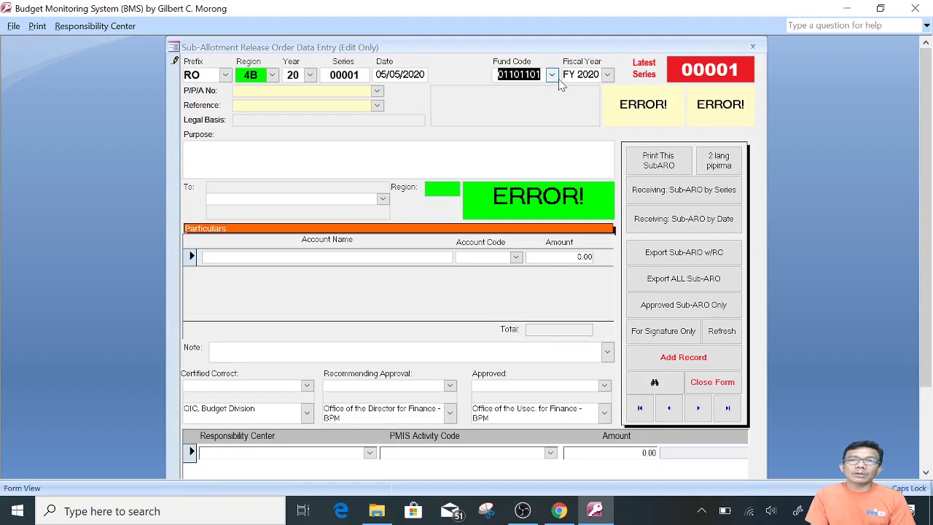
Set the Sub-ARO's P/P/A number to PPA396, the current-appropriations entry for CHALK/SHA/ERF/MT/RECLASS.
key(Tab)
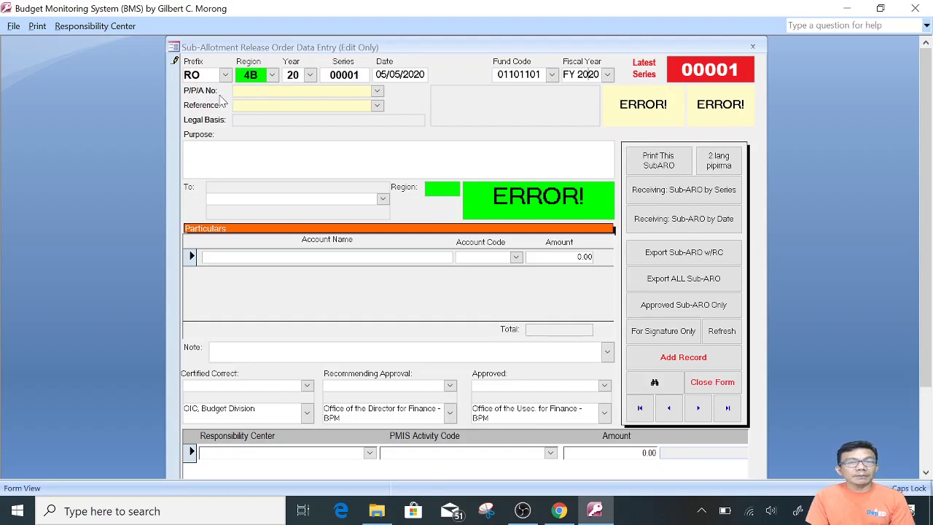
click(377, 92)
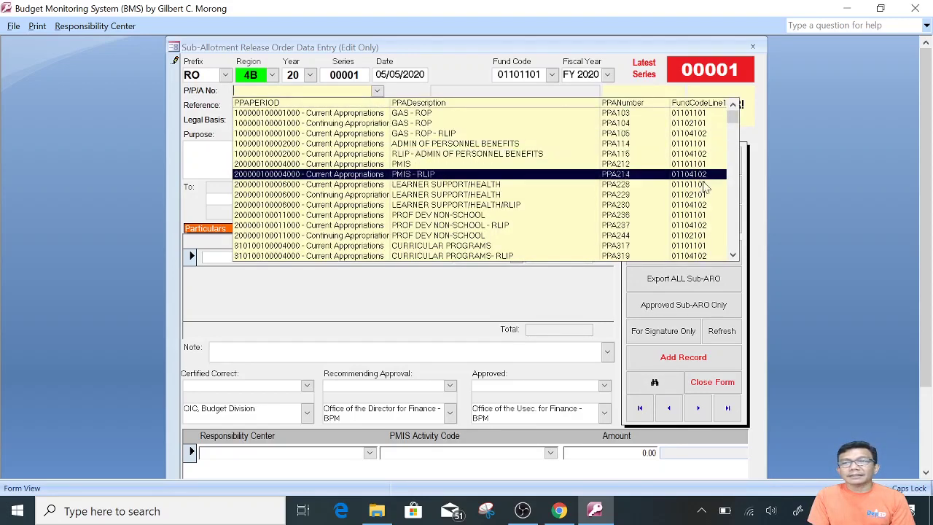
click(732, 255)
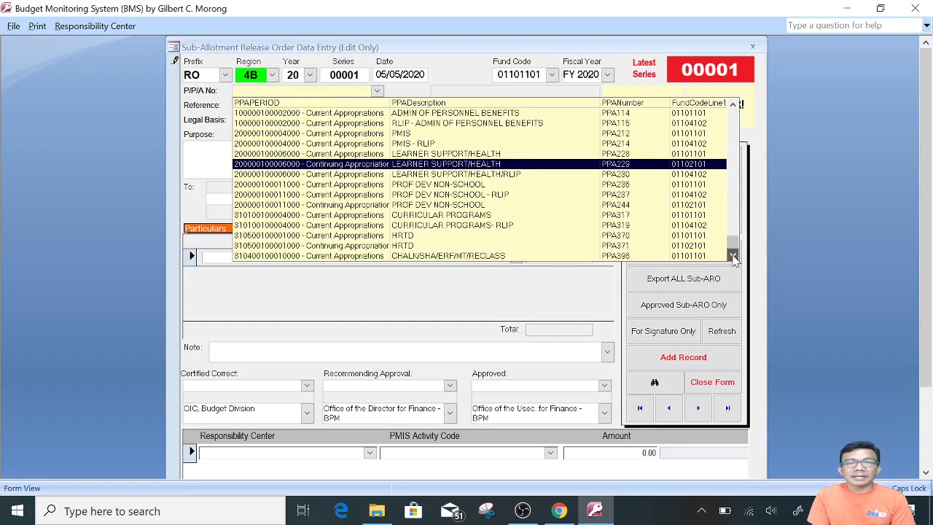
click(613, 257)
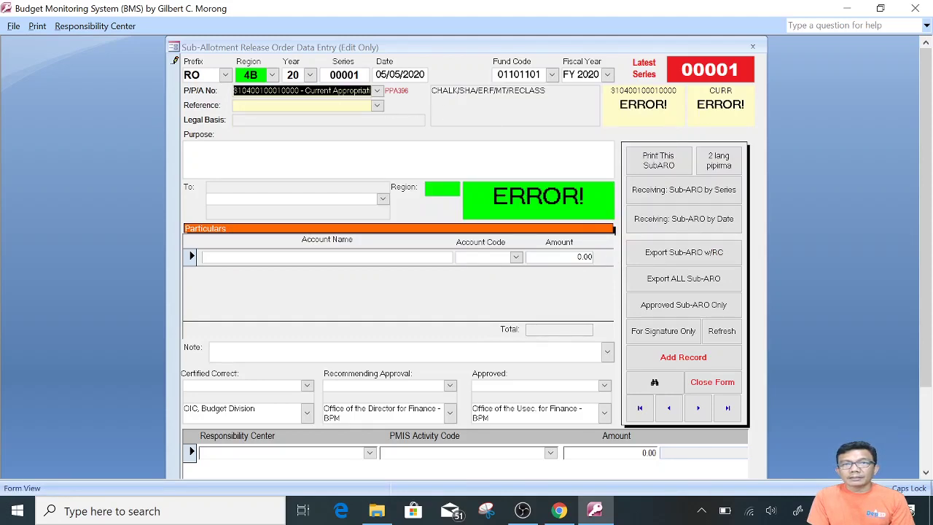
Set the Sub-ARO's reference to the FY 2020 GAAAO dated 01/06/2020 entry for PPA396.
click(241, 105)
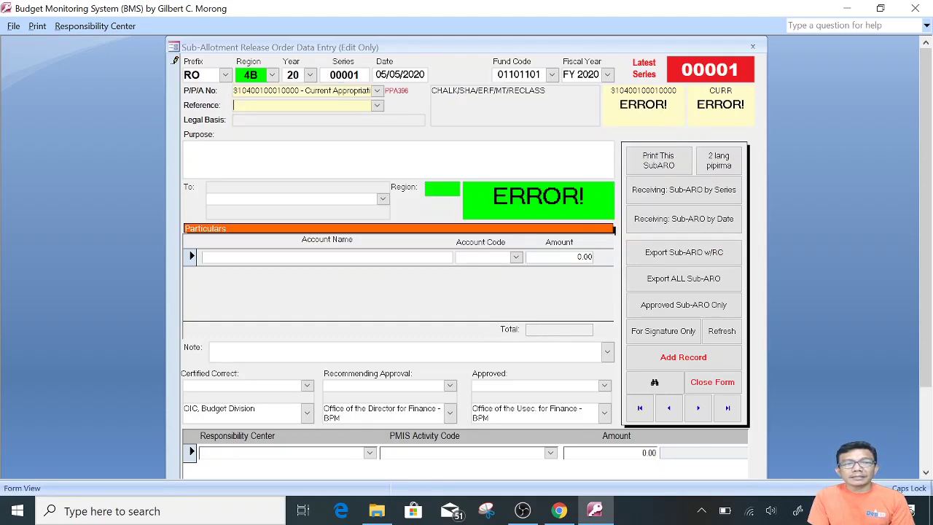
click(377, 106)
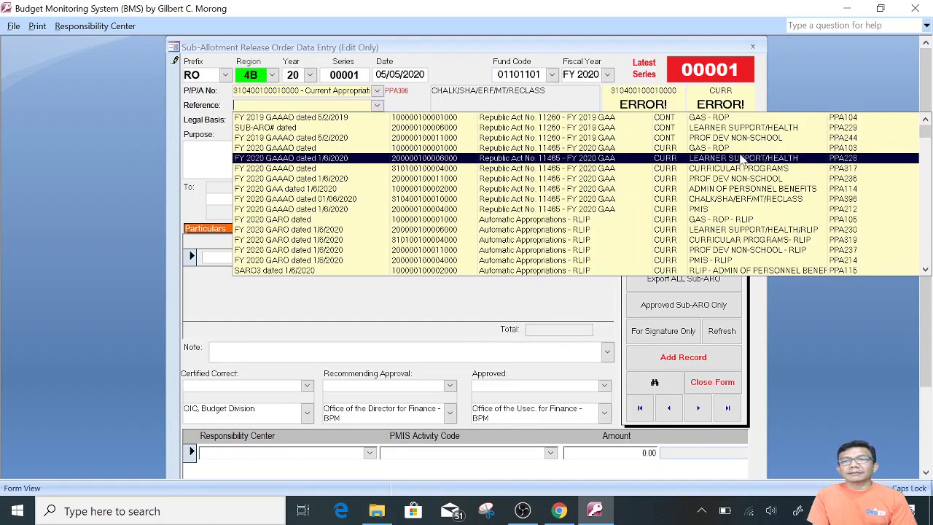
click(926, 270)
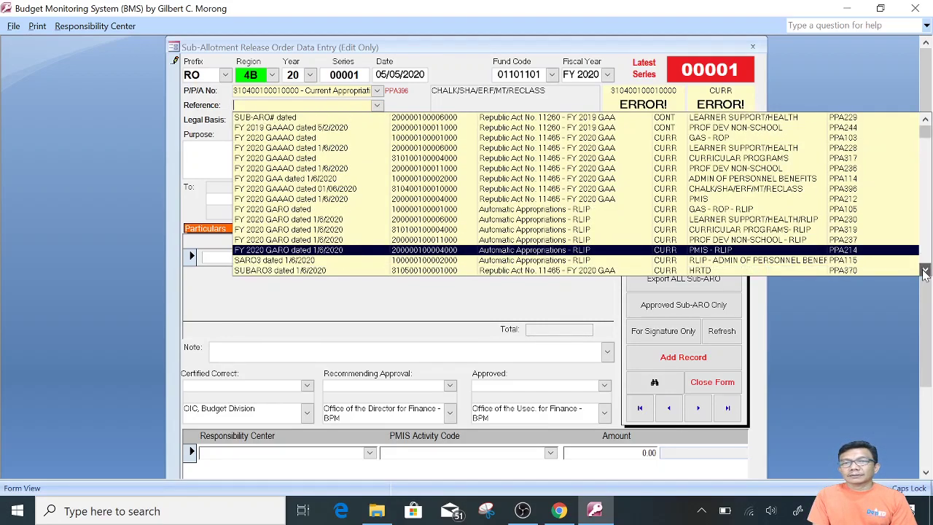
click(925, 271)
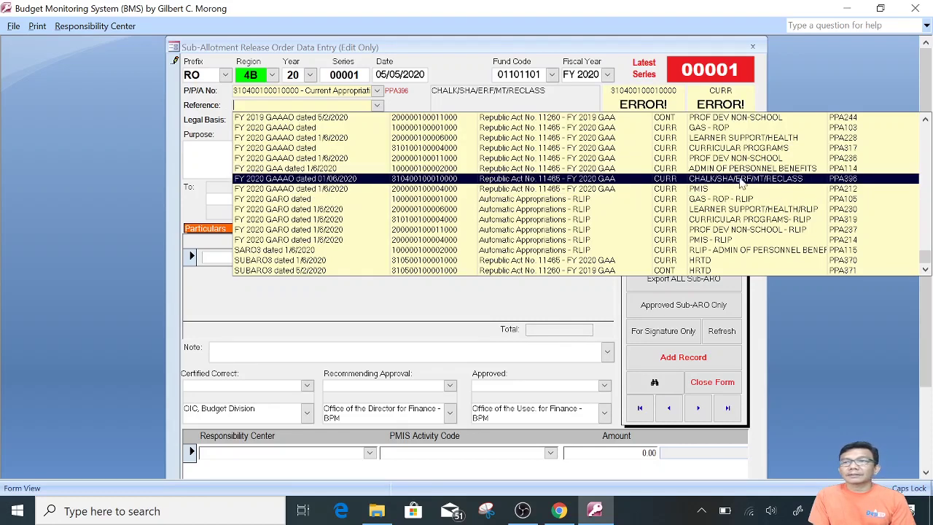
click(849, 179)
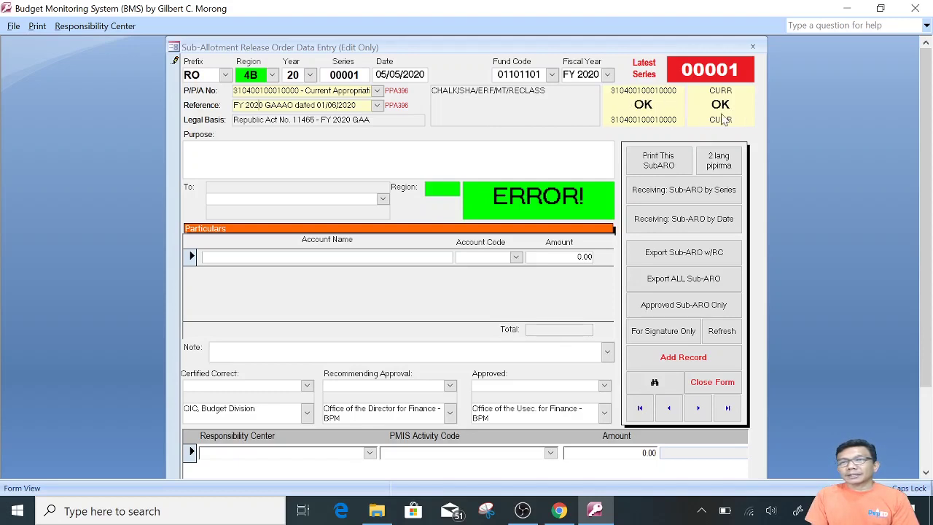
Enter the purpose as "FUNDING REQUIREMENTS FOR PAYMENT OF TEACHERS CASH ALLOWANCE FOR FY 2020.".
click(185, 146)
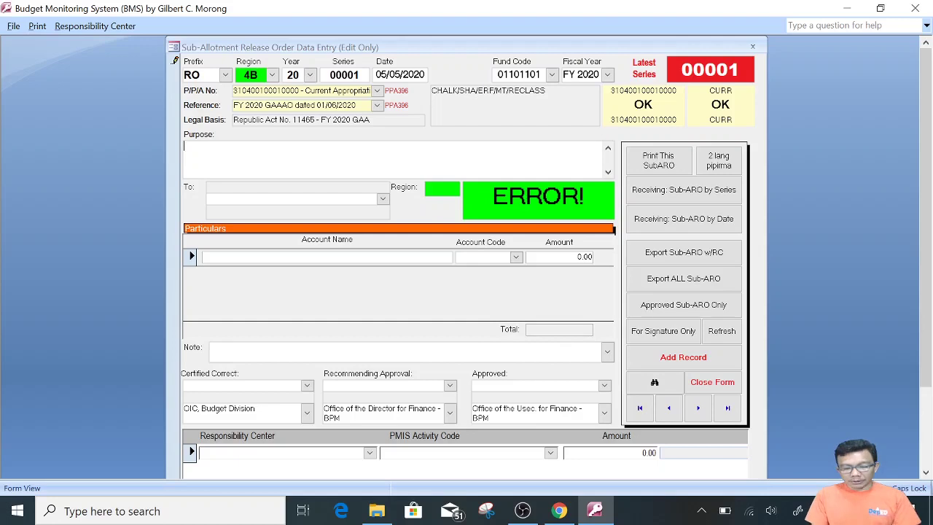
text(FU)
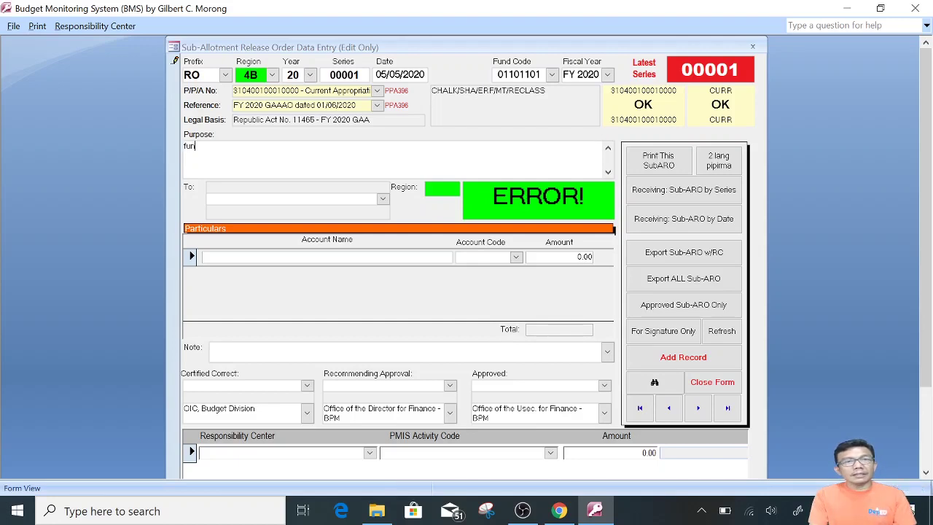
text(NDI)
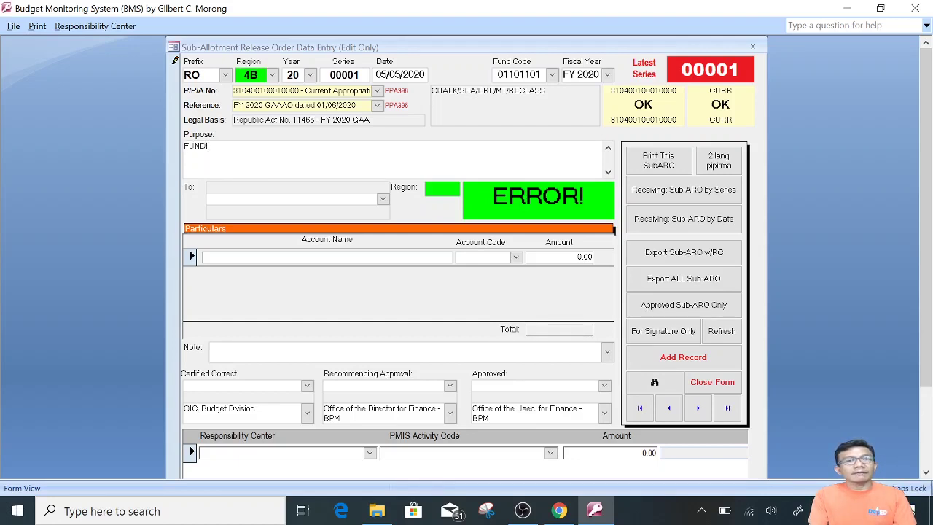
text(NG RQUIRE)
text(UIREMENTGS)
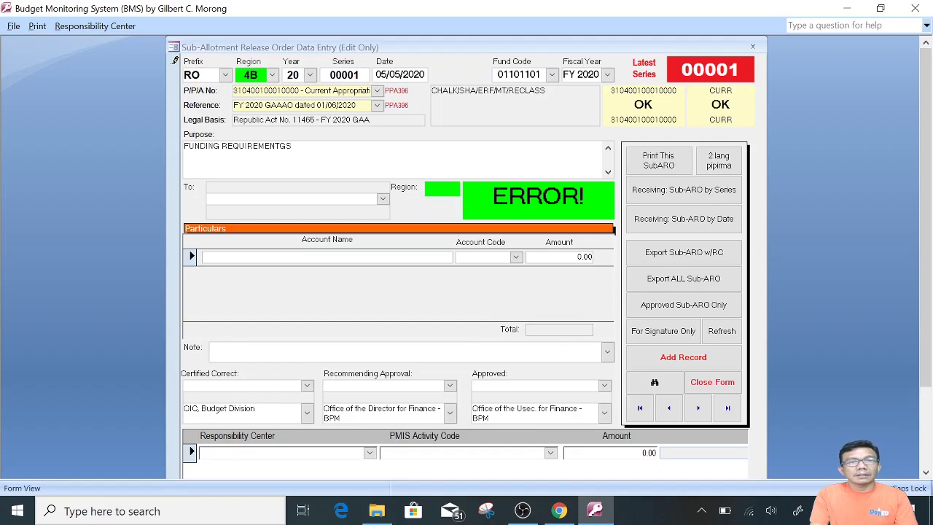
key(BackSpace)
key(BackSpace)
text(S)
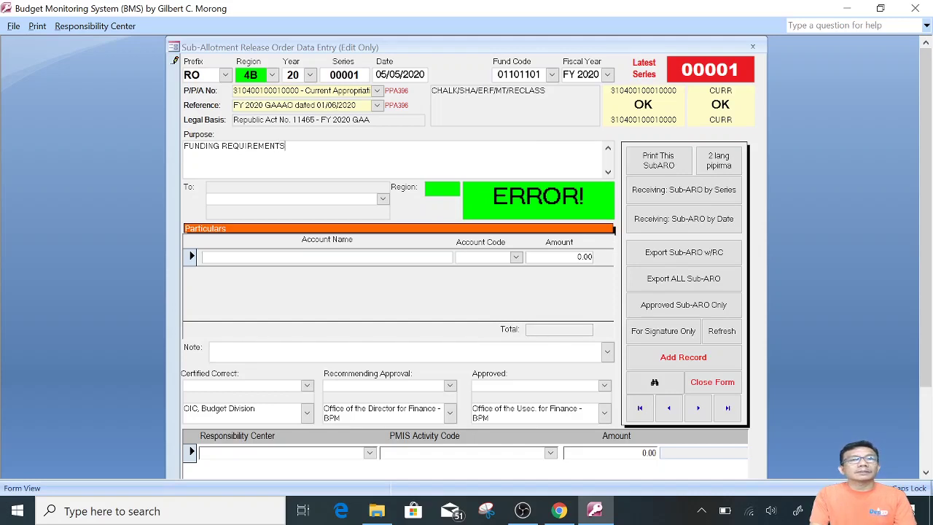
text( FOR PAYMENT OF)
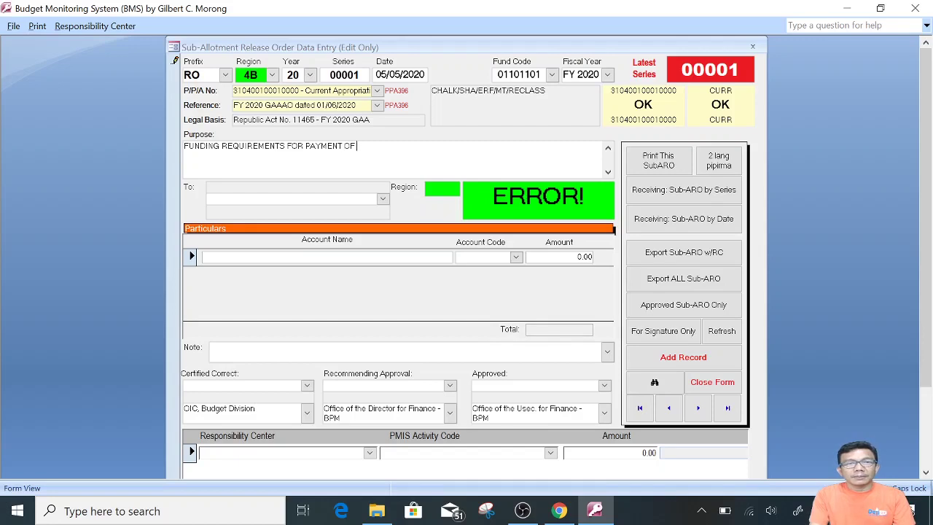
text( TECH)
key(BackSpace)
text(ACHERS)
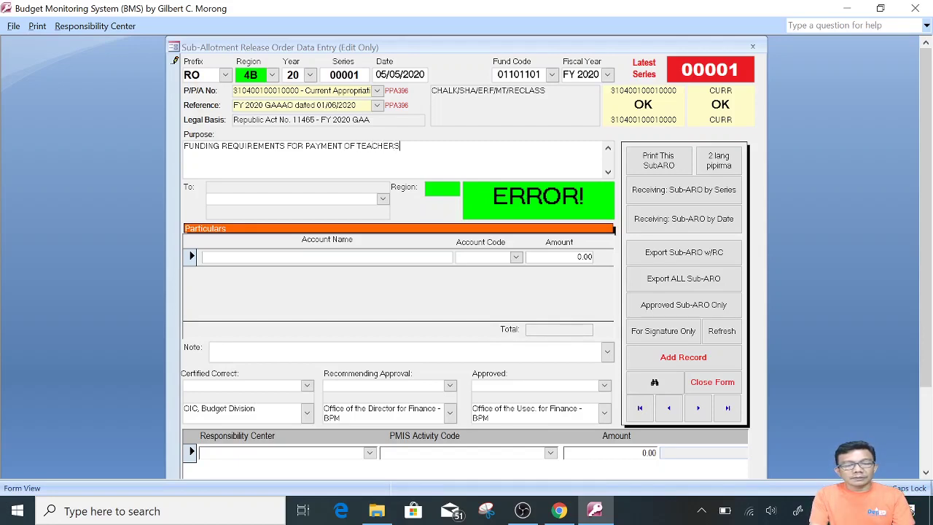
text( CASH ALLOWANCE FOR FY 2020)
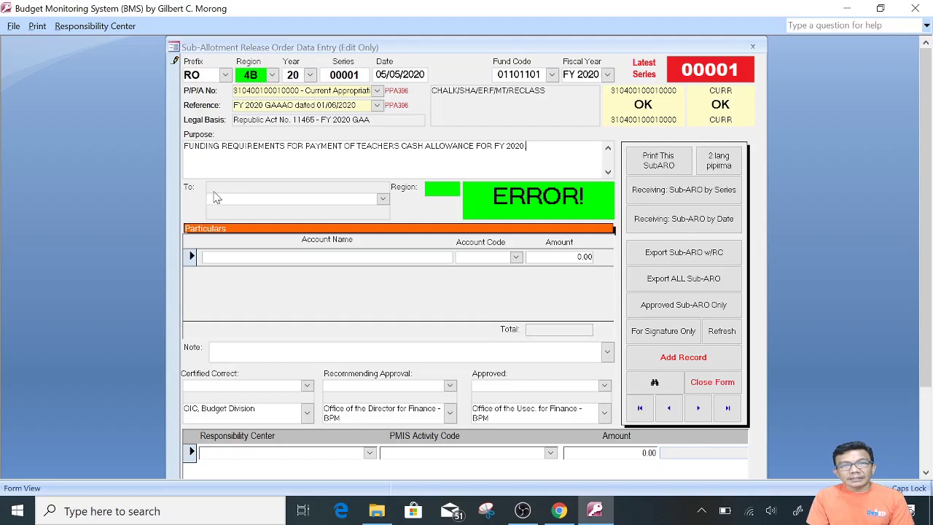
Browse the available recipient offices and look up Schools Division of Marinduque for the Sub-ARO's addressee.
click(383, 200)
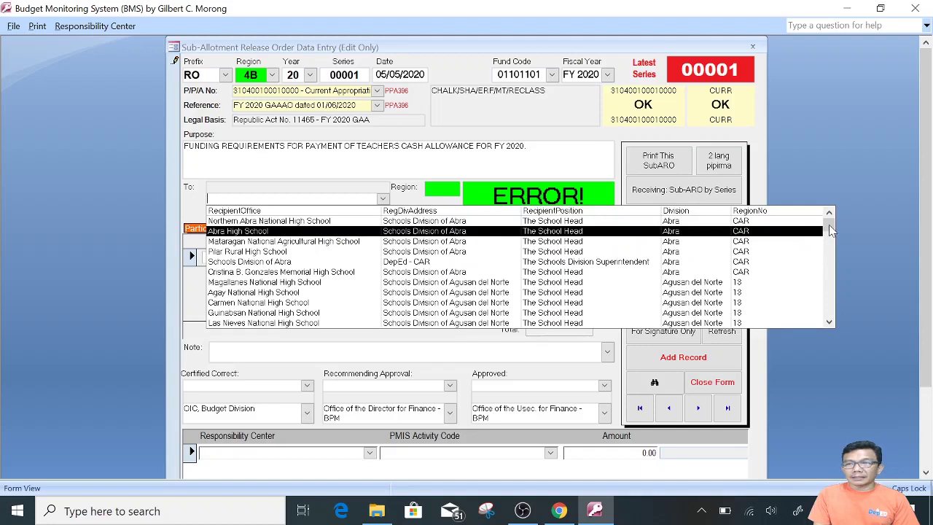
drag(828, 224, 833, 344)
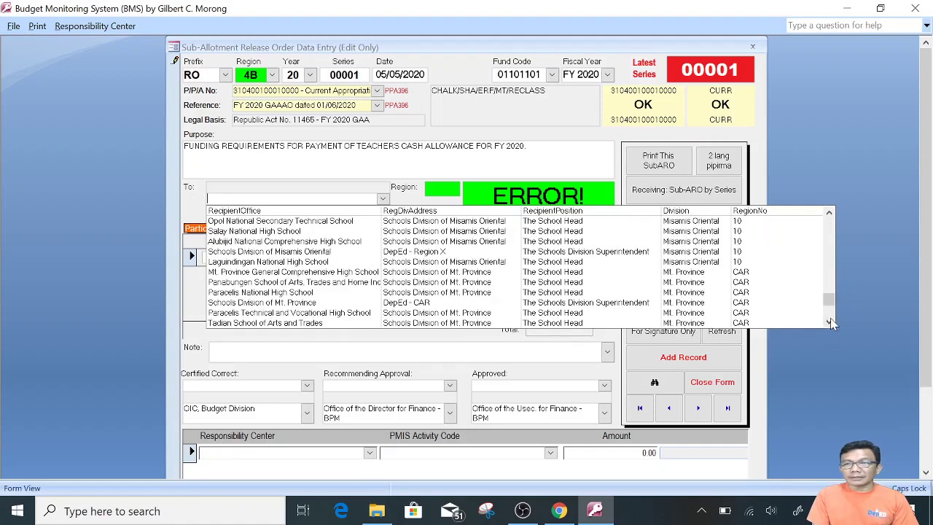
drag(829, 299, 834, 211)
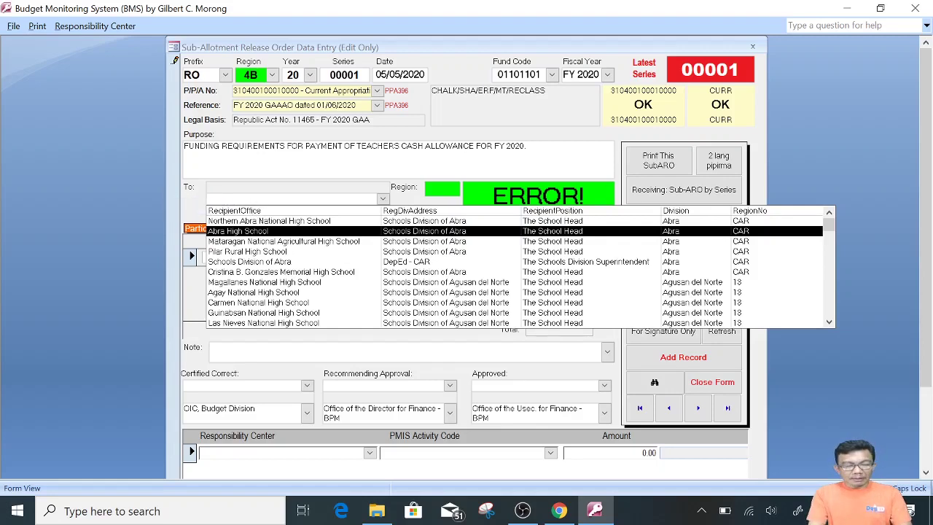
text(ScHOOLhools Division of Abr)
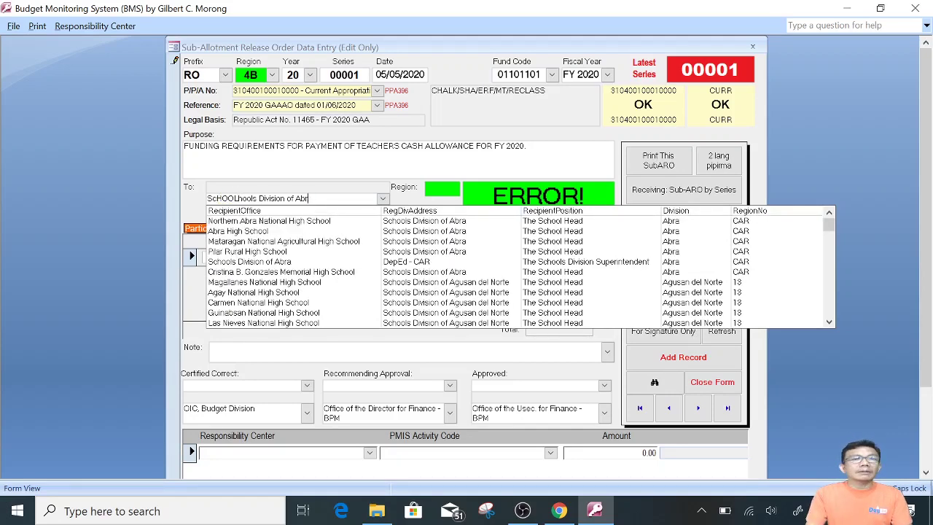
key(BackSpace)
key(BackSpace)
key(BackSpace)
key(BackSpace)
key(BackSpace)
key(BackSpace)
key(BackSpace)
key(BackSpace)
key(BackSpace)
key(BackSpace)
key(BackSpace)
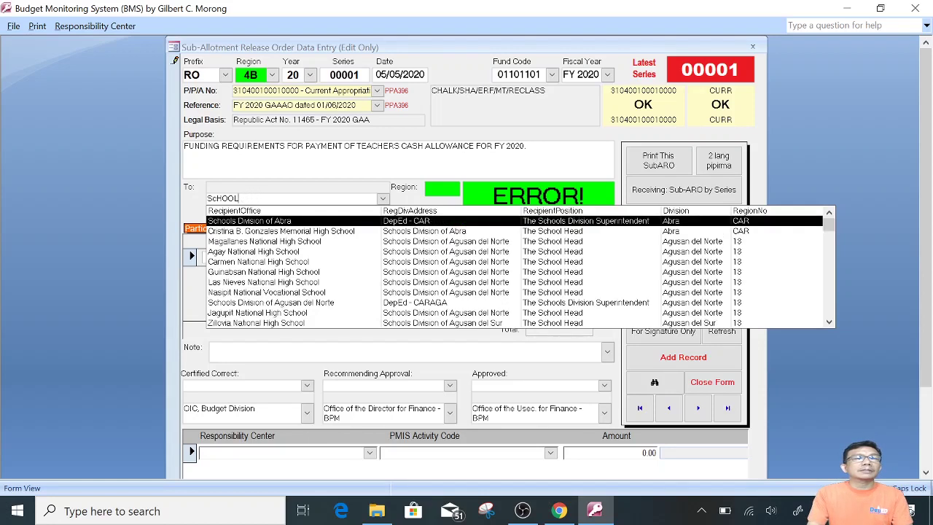
text(S DIVISION)
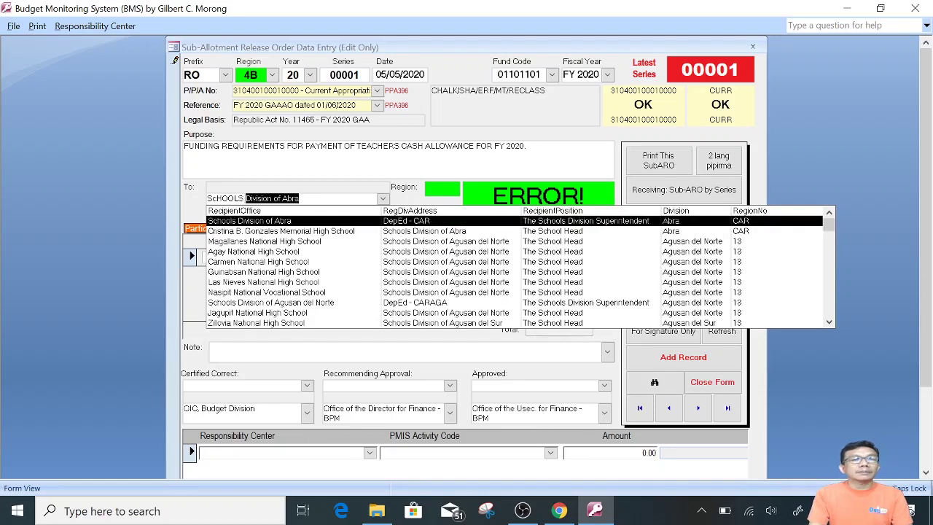
key(Delete)
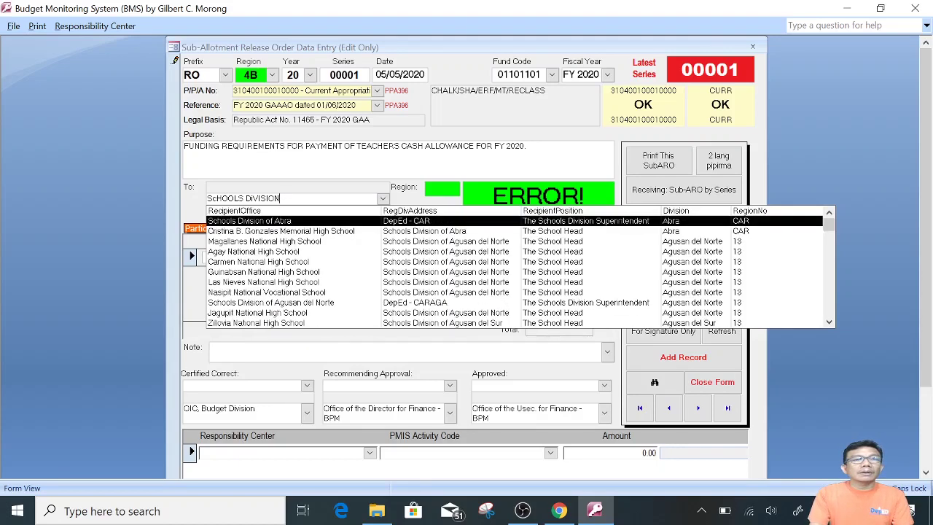
text(OF )
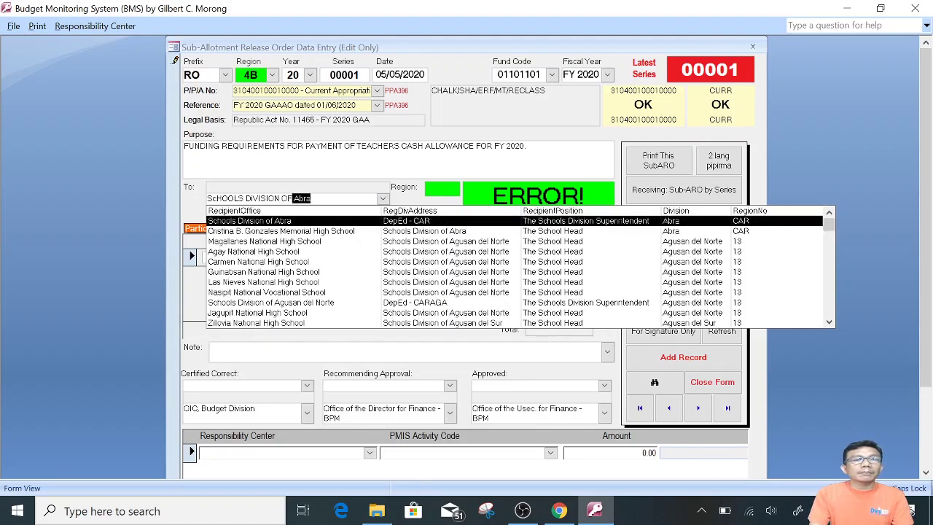
text(Ma)
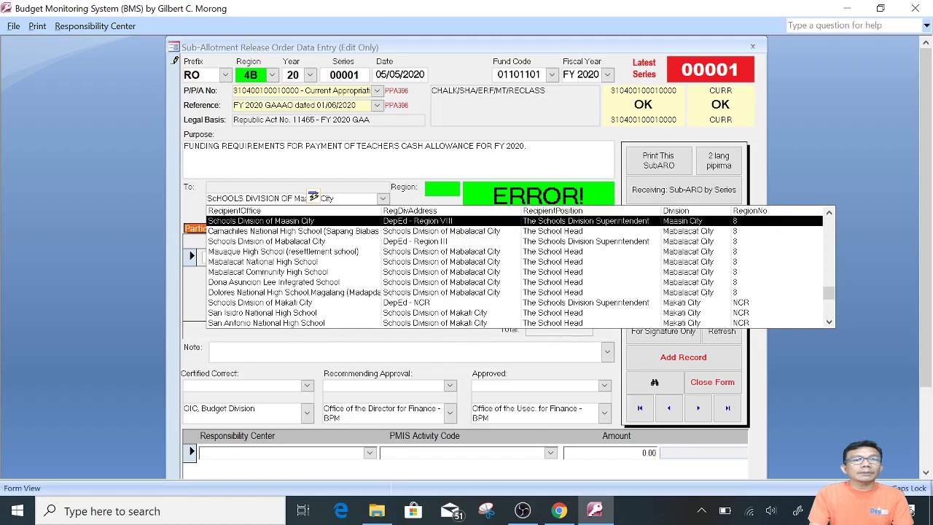
text(RIN)
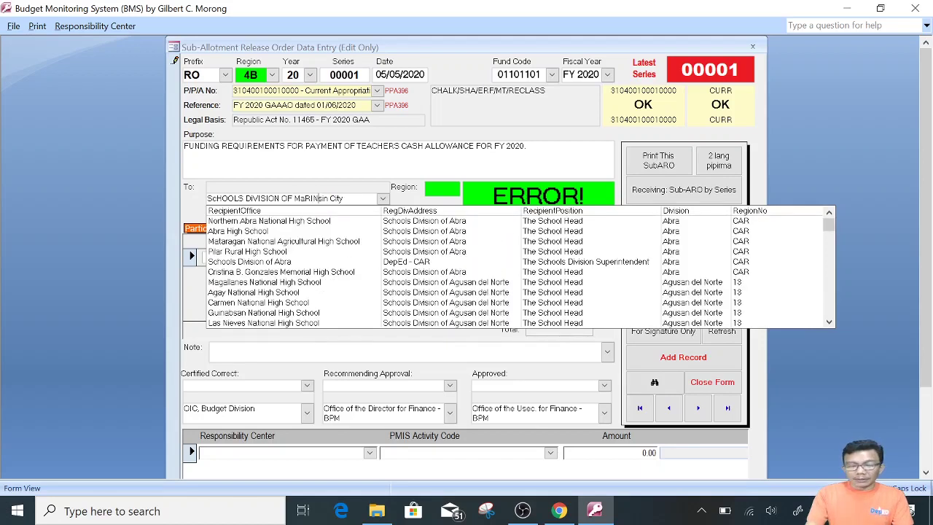
key(shift+End)
key(Delete)
text(DUQU)
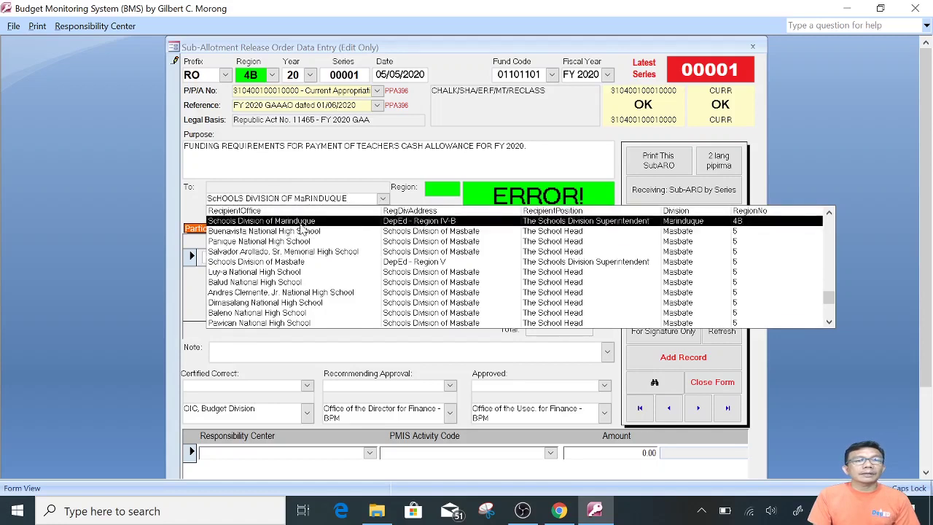
Clear the Schools Division of Marinduque text from the Sub-ARO's recipient.
key(BackSpace)
key(BackSpace)
key(BackSpace)
key(BackSpace)
key(BackSpace)
key(BackSpace)
key(BackSpace)
key(BackSpace)
key(BackSpace)
key(BackSpace)
key(BackSpace)
key(BackSpace)
key(BackSpace)
key(BackSpace)
key(BackSpace)
key(BackSpace)
key(BackSpace)
key(BackSpace)
key(BackSpace)
key(BackSpace)
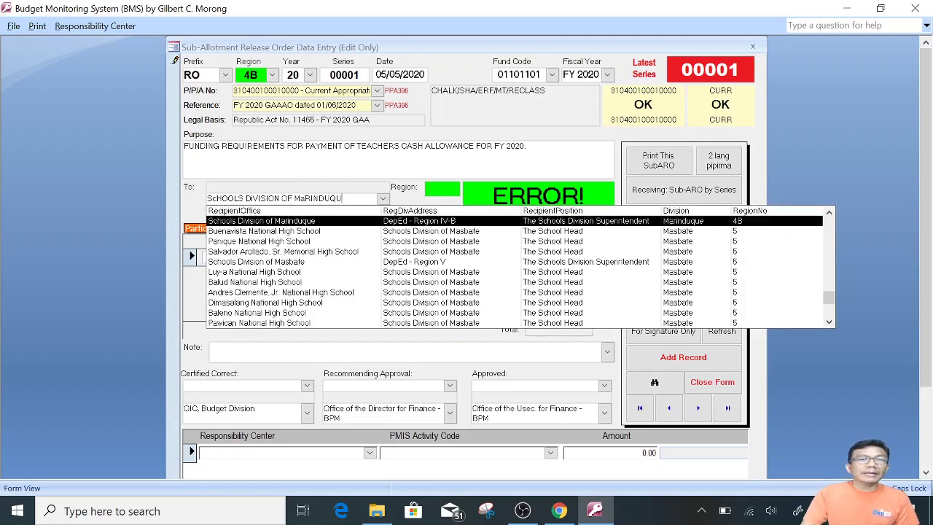
key(BackSpace)
key(BackSpace)
key(BackSpace)
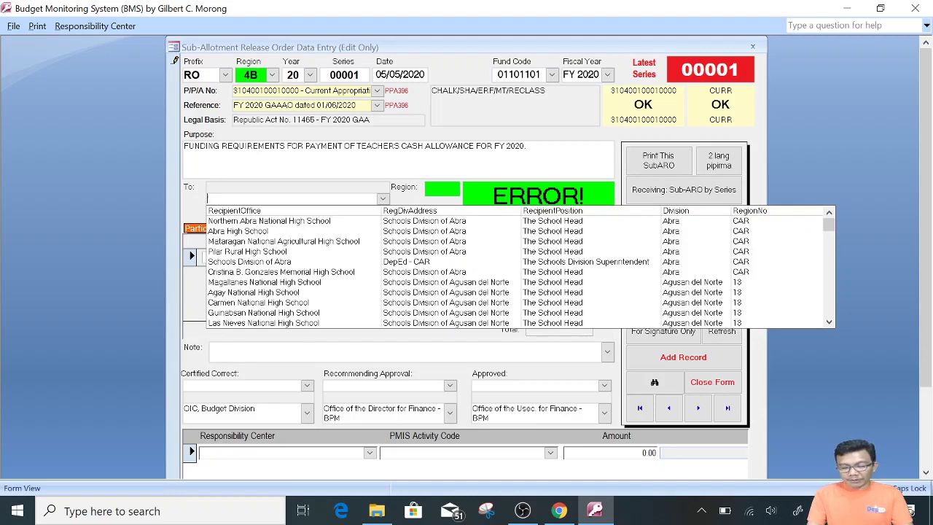
Look up Bangbang National High School among the recipient offices and clear the entry again.
text(B)
key(BackSpace)
text(Ban)
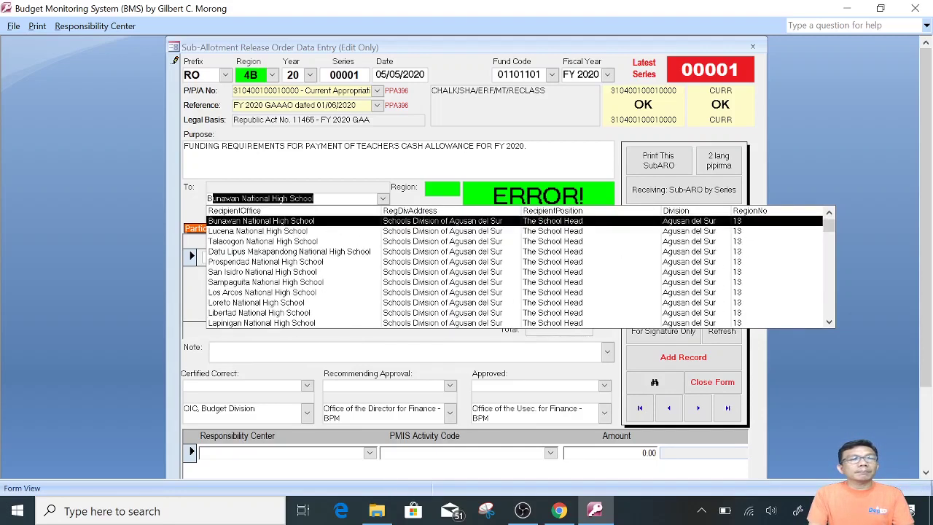
text(gbang)
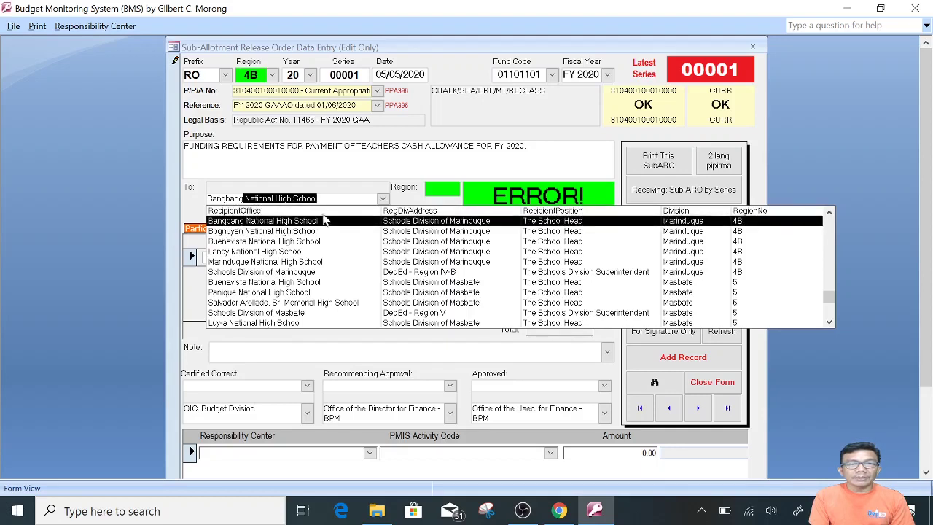
key(BackSpace)
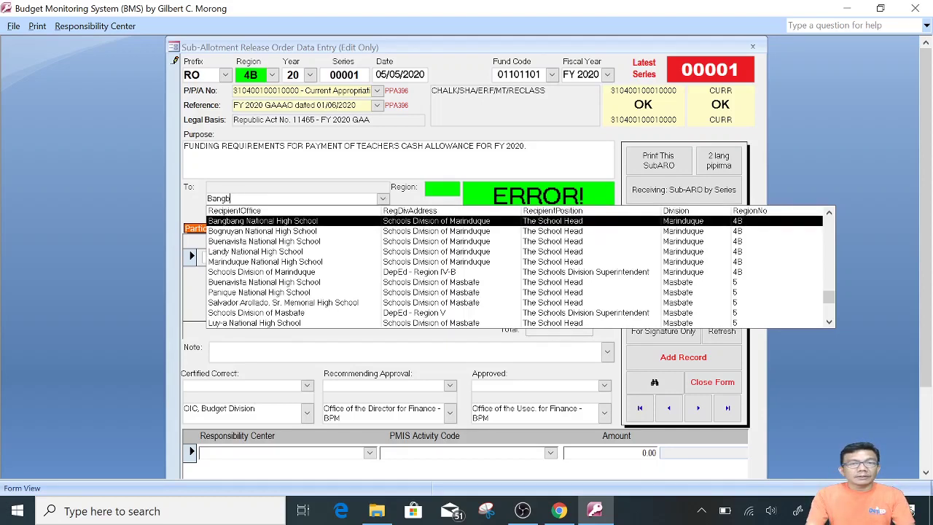
key(BackSpace)
key(BackSpace)
key(BackSpace)
key(BackSpace)
key(BackSpace)
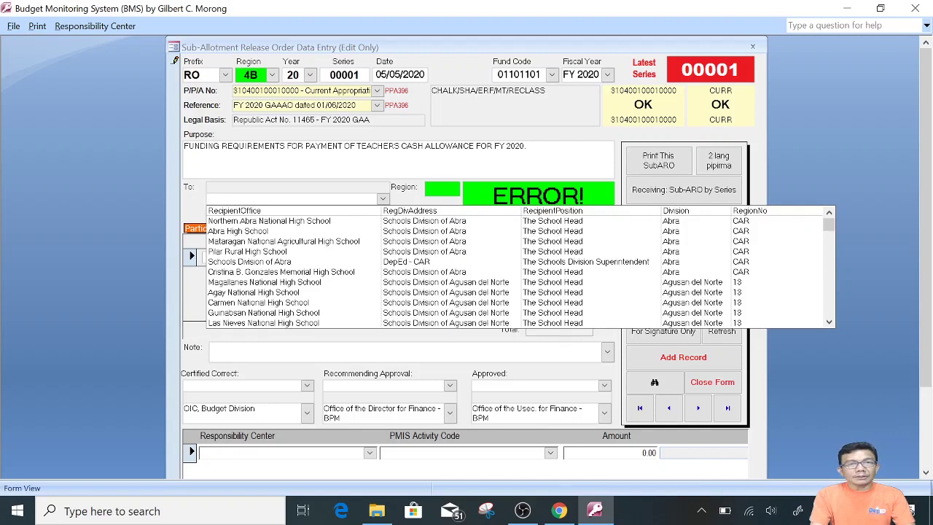
Look up Schools Division of Marinduque among the recipient offices and select it as the Sub-ARO's addressee.
text(S)
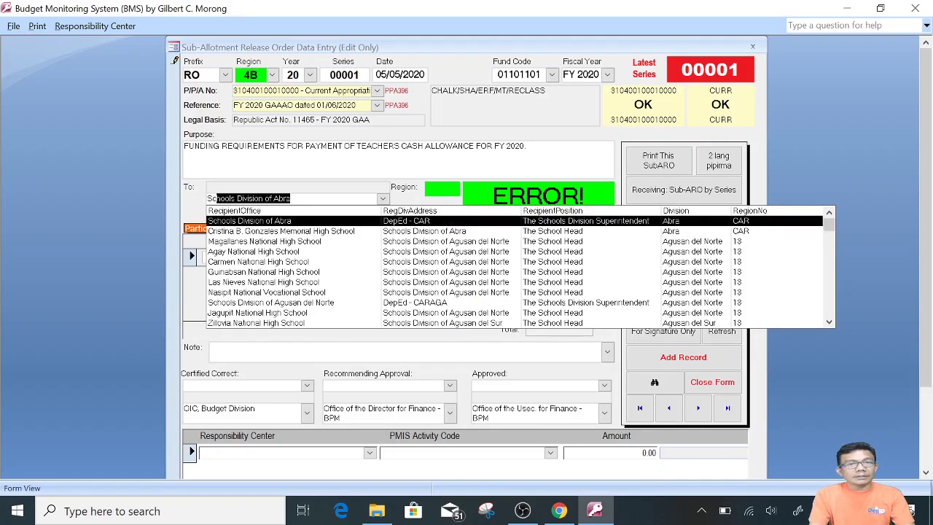
text(choo)
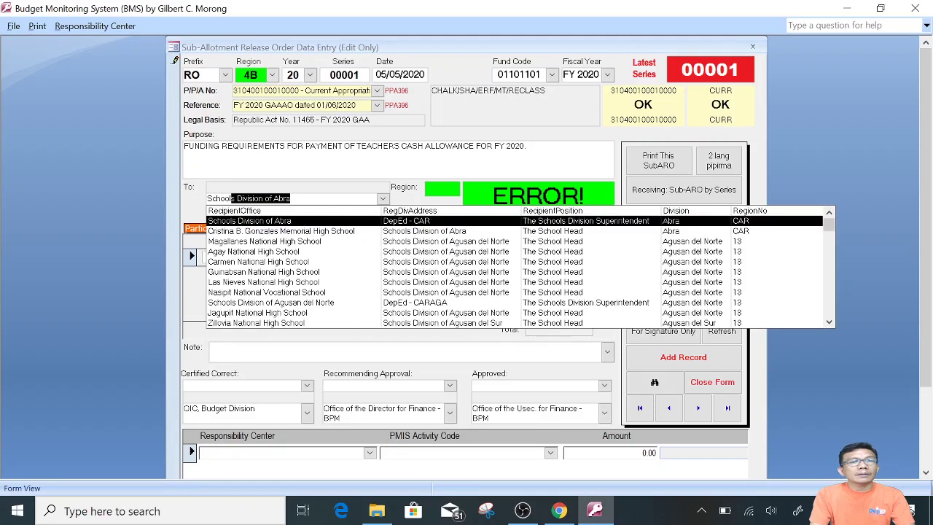
text(ls Dv)
key(BackSpace)
text(is)
key(BackSpace)
text(vision )
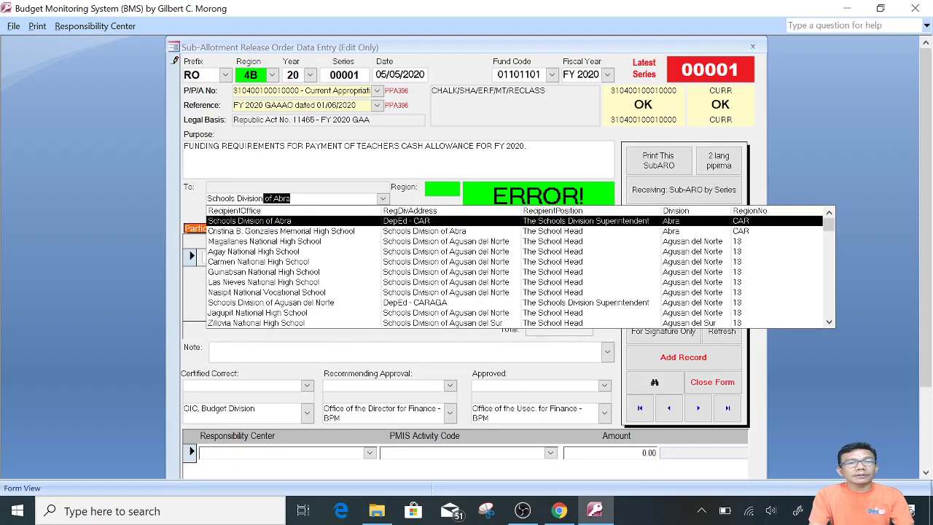
text(of Man)
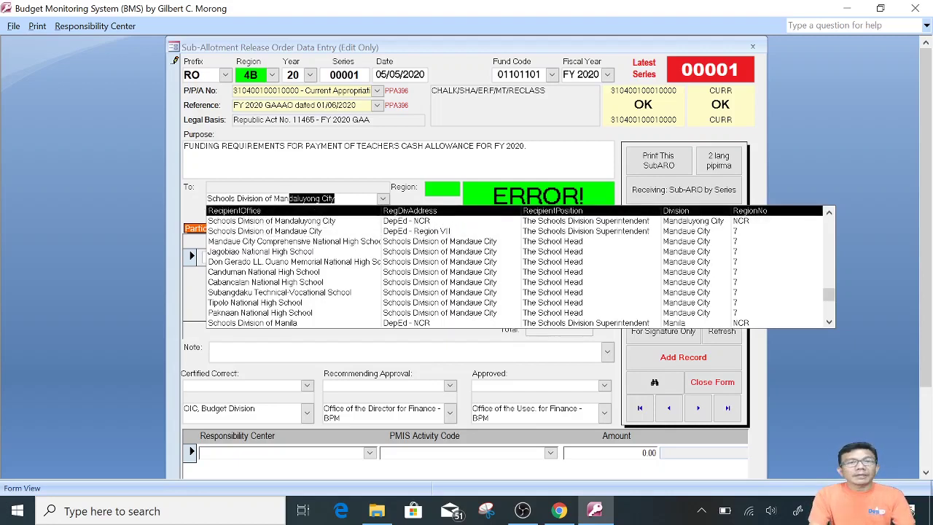
key(BackSpace)
key(BackSpace)
text(rin)
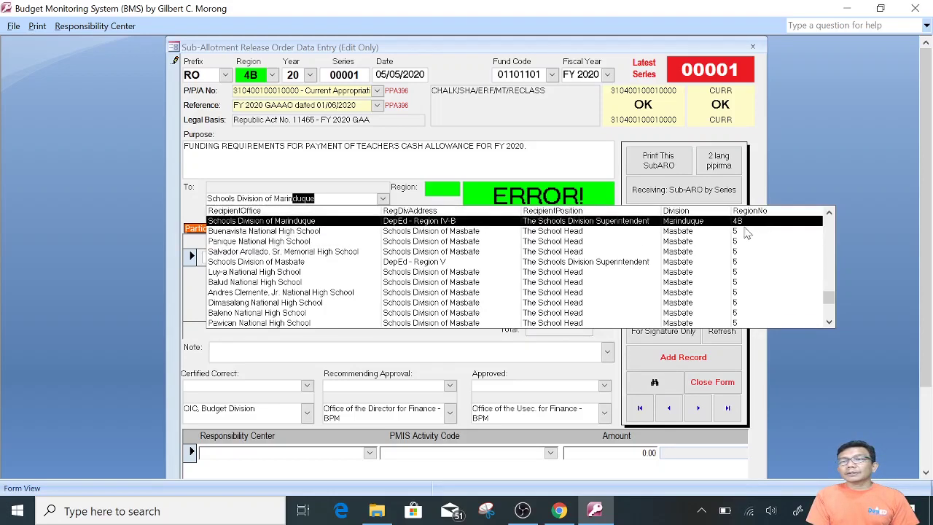
click(829, 213)
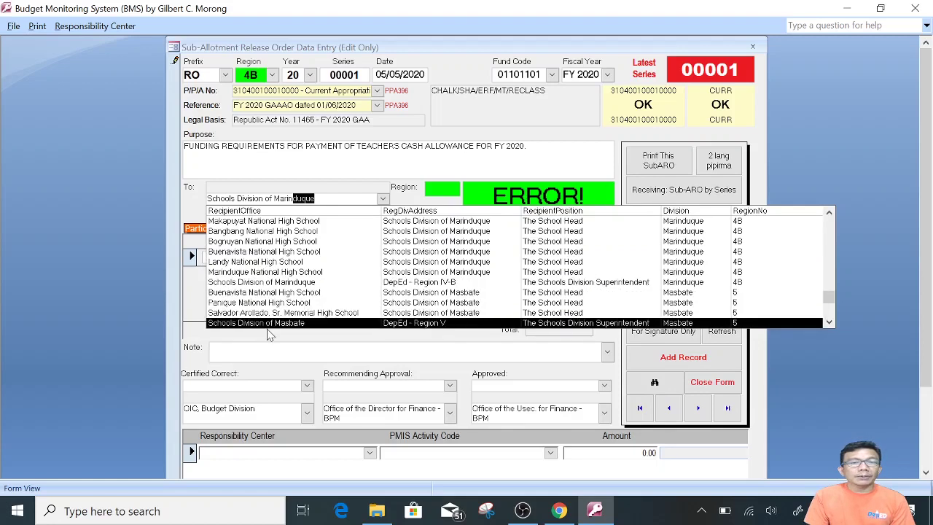
click(288, 282)
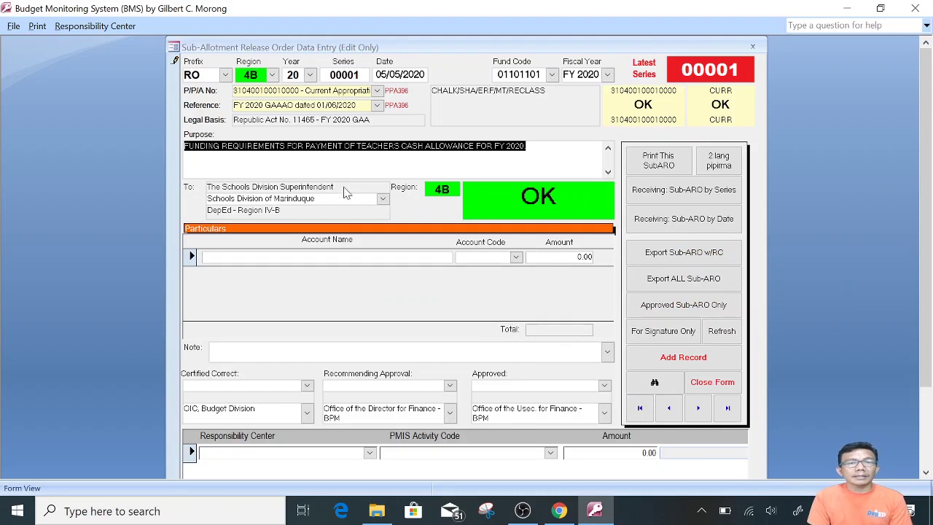
Try addressing the Sub-ARO to Buenavista National High School under Schools Division of Masbate, Region 5.
click(315, 199)
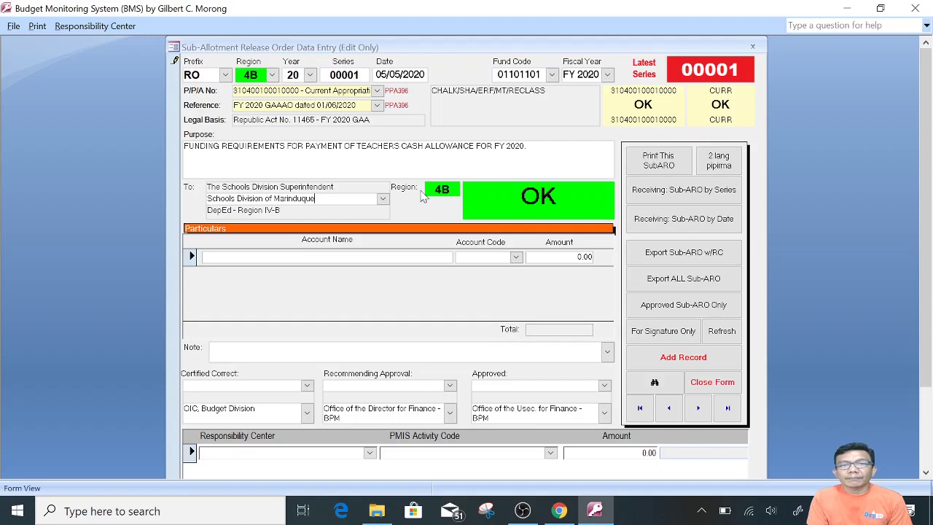
click(383, 199)
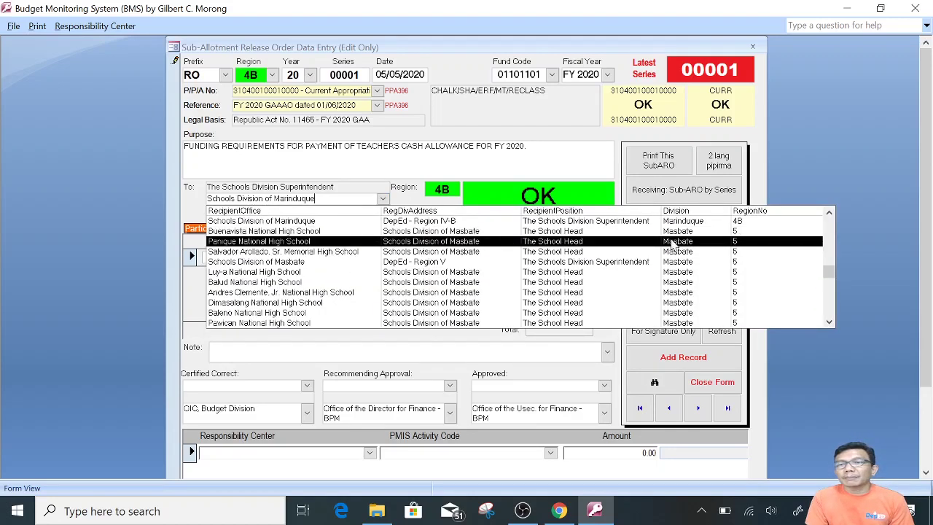
click(398, 231)
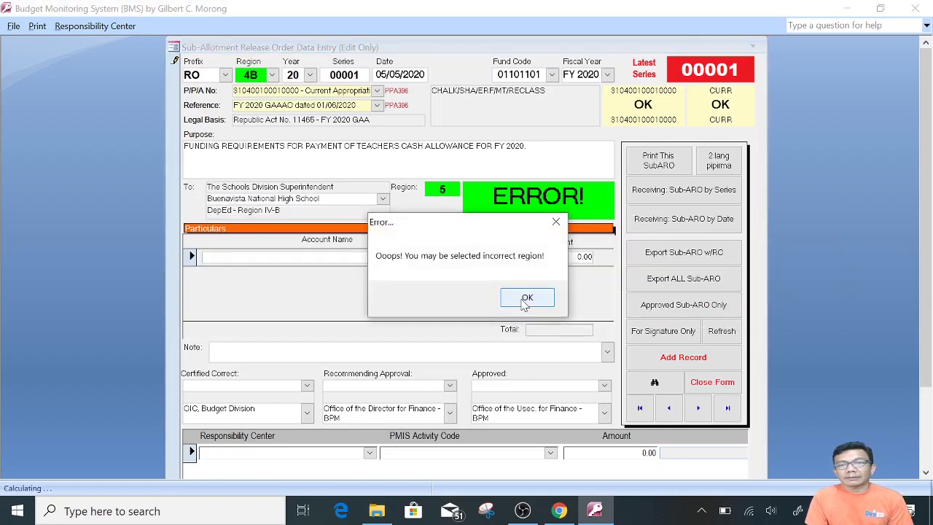
click(527, 299)
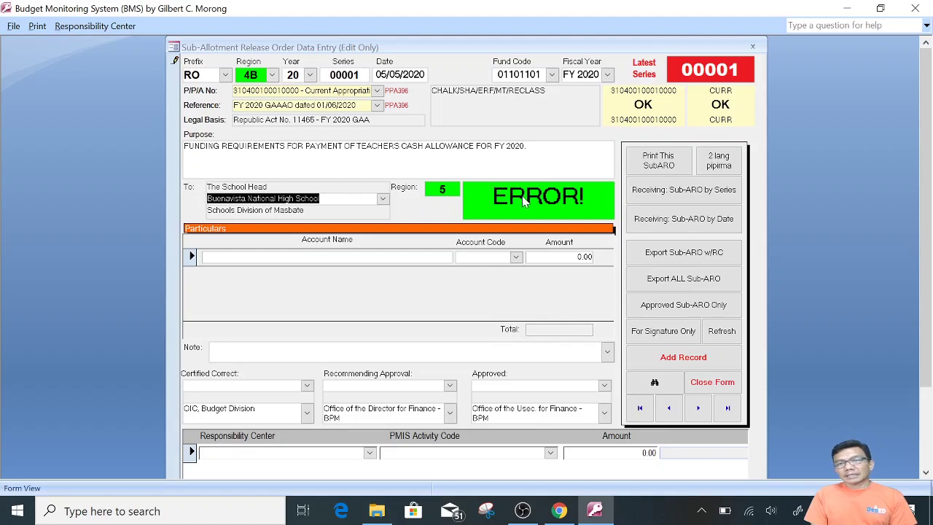
Set the Sub-ARO's recipient office back to Schools Division of Marinduque in Region 4B.
click(382, 200)
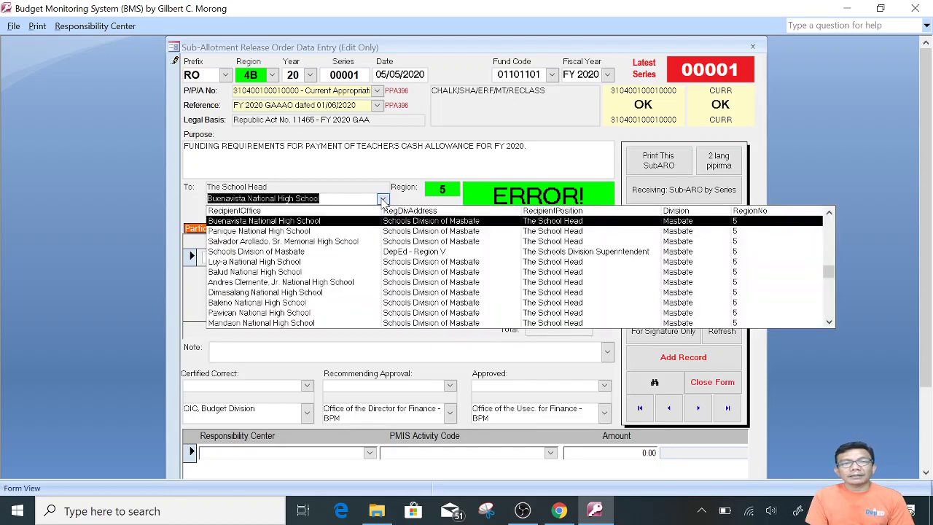
click(829, 212)
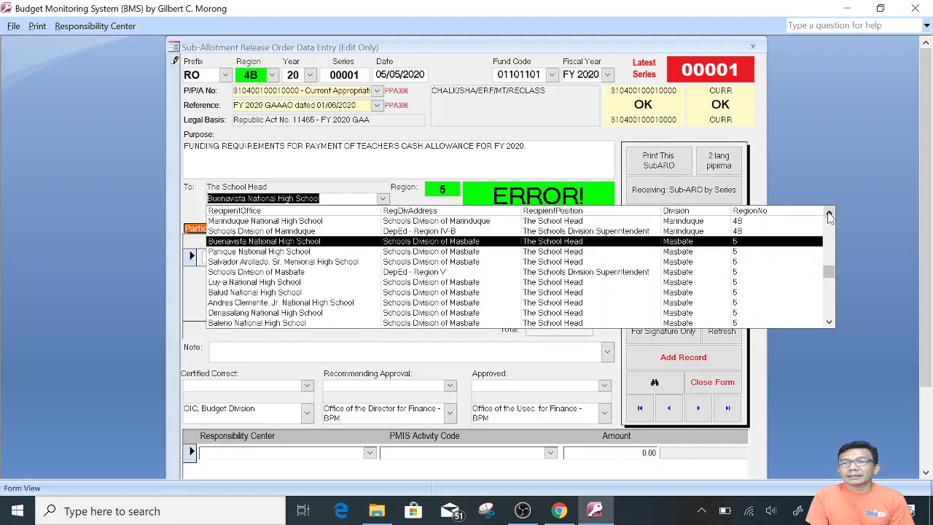
click(277, 231)
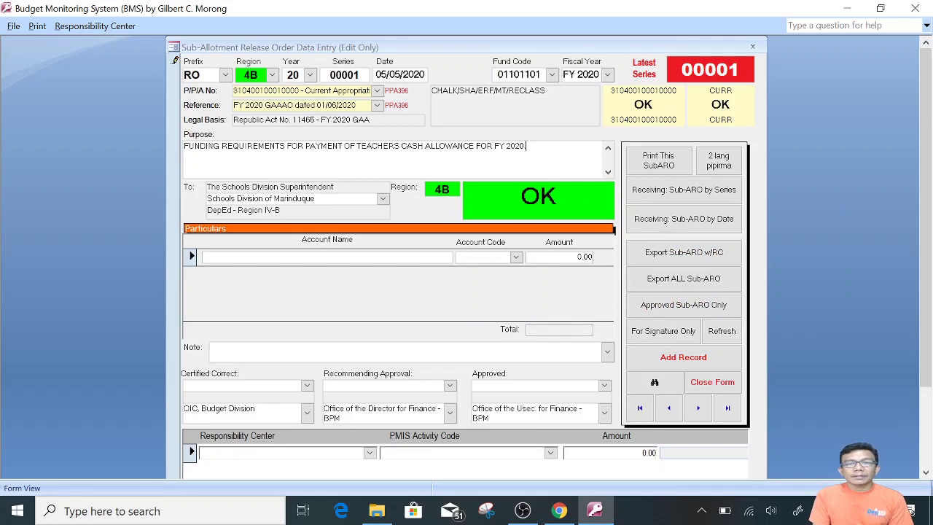
click(483, 257)
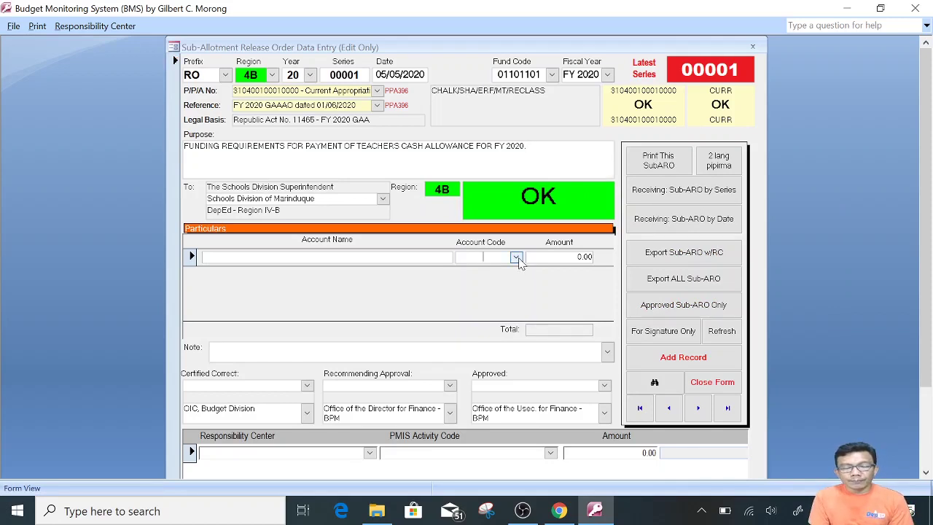
click(515, 257)
click(799, 411)
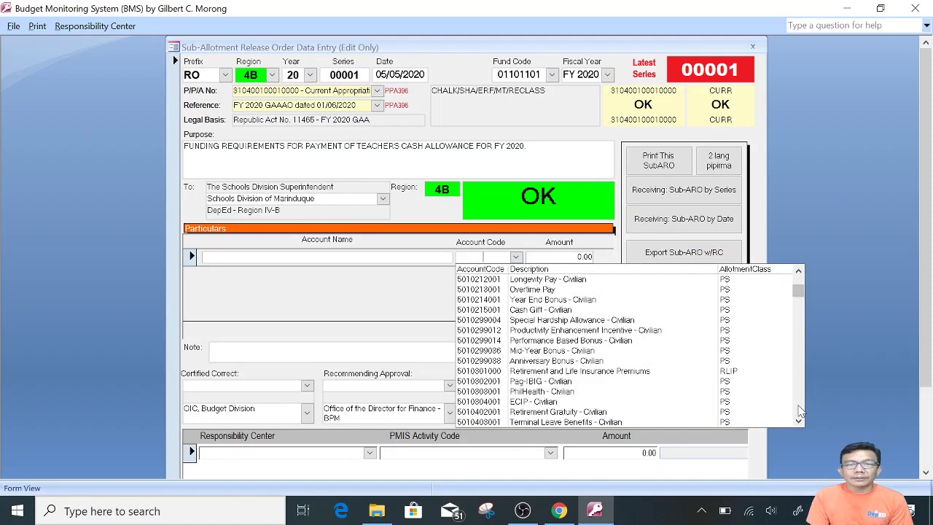
click(800, 410)
click(800, 410)
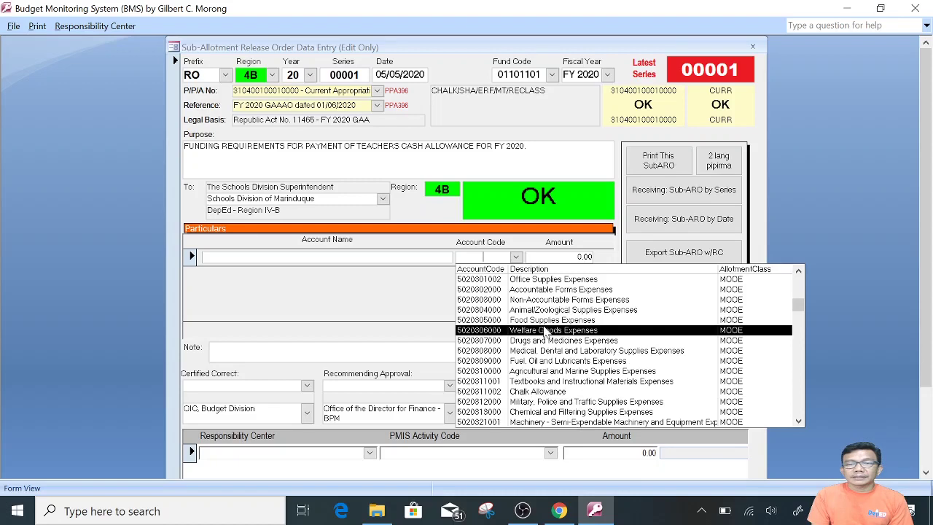
click(538, 392)
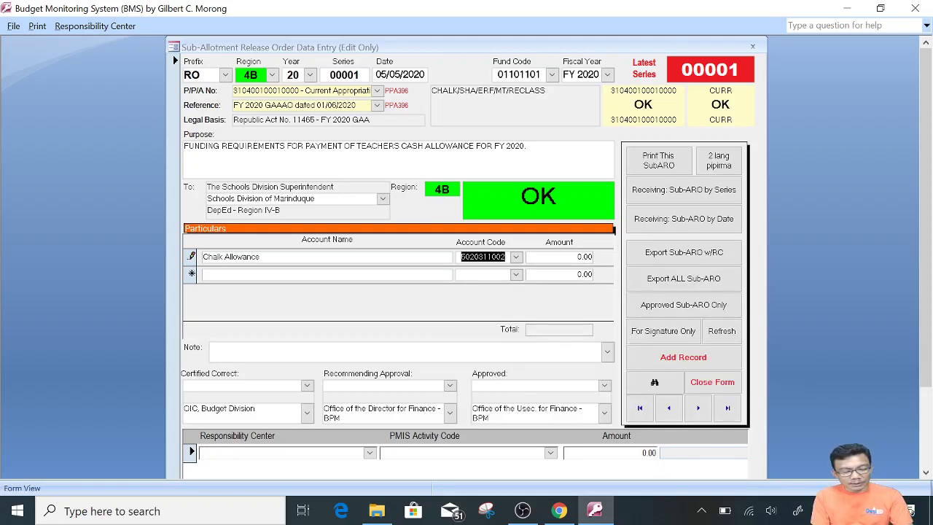
Enter 7,000 as the amount for the Chalk Allowance line.
key(Tab)
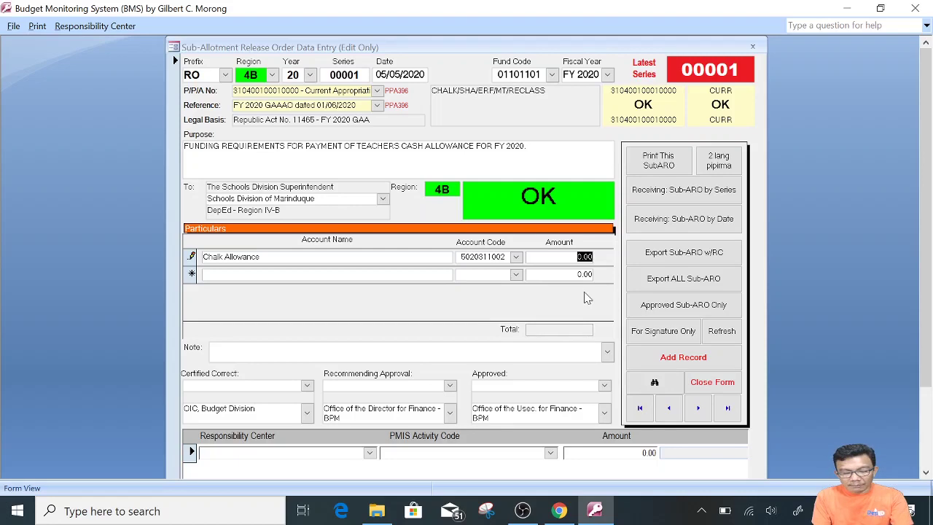
text(7)
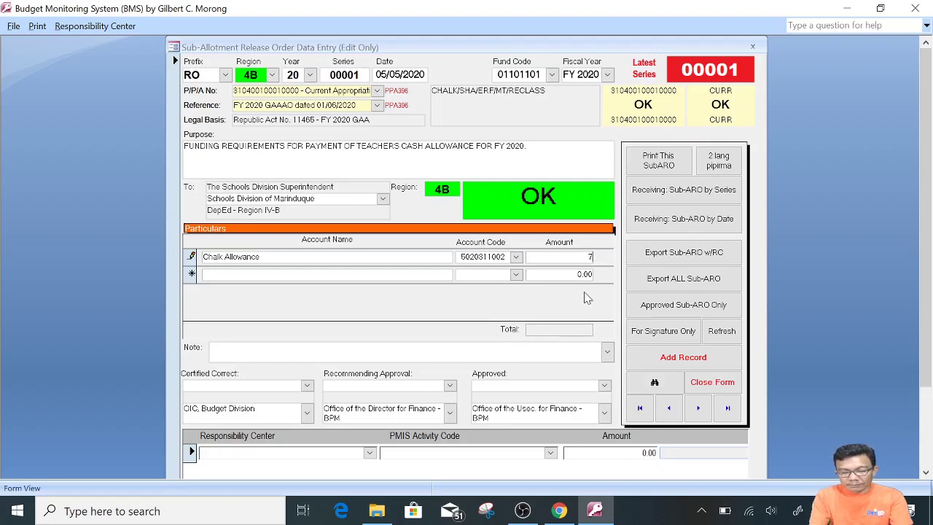
text(0000)
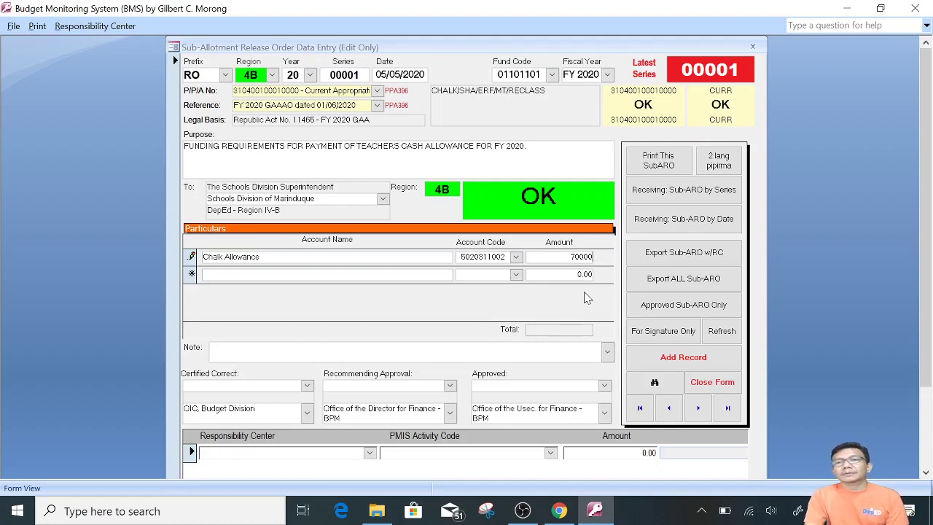
key(BackSpace)
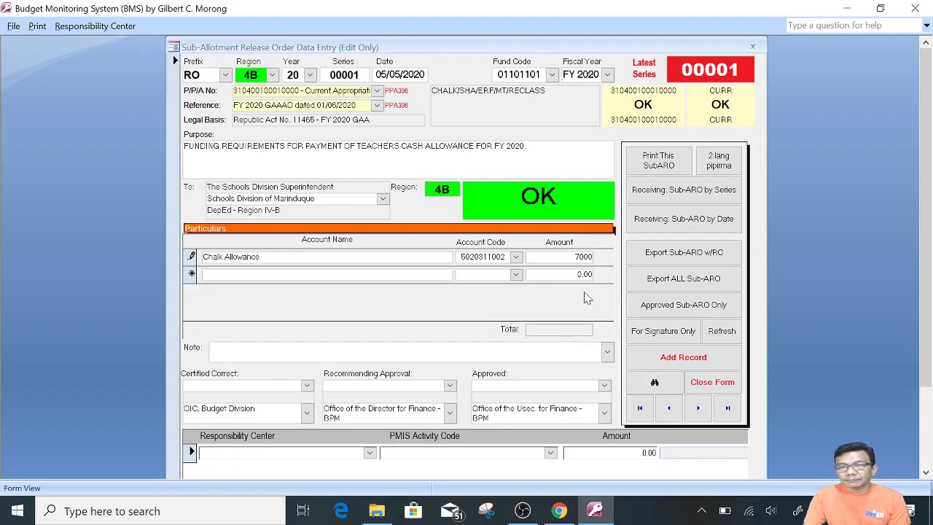
key(Return)
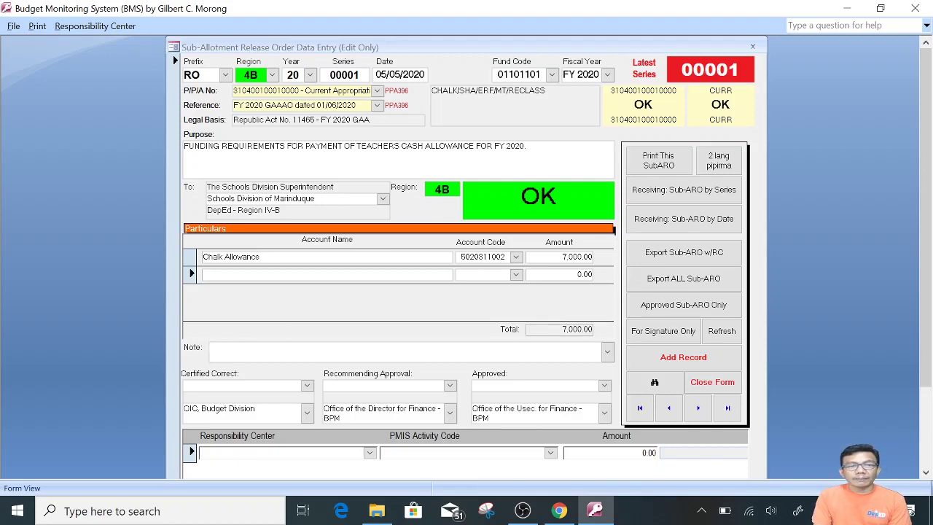
Set the note to "The allotment herein sub-alloted is valid for obligation until December 31, 2020.".
click(607, 351)
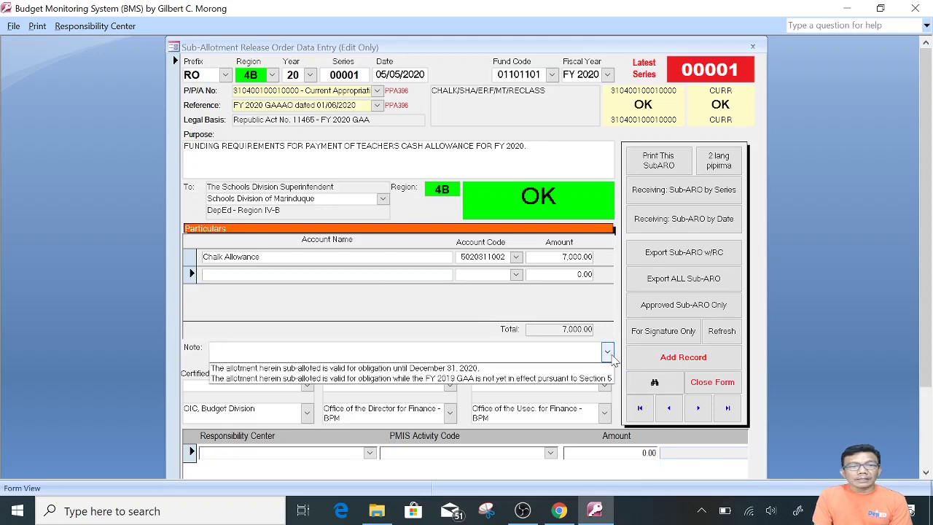
click(263, 333)
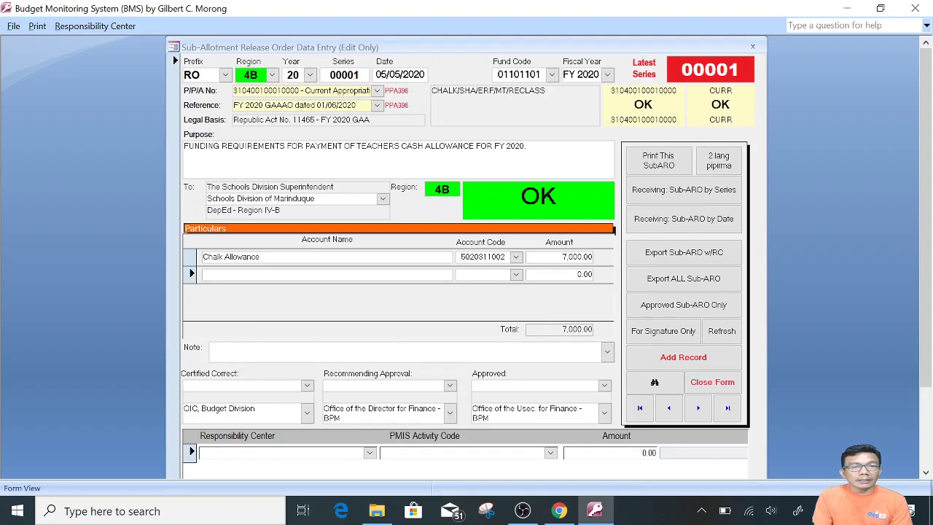
click(607, 351)
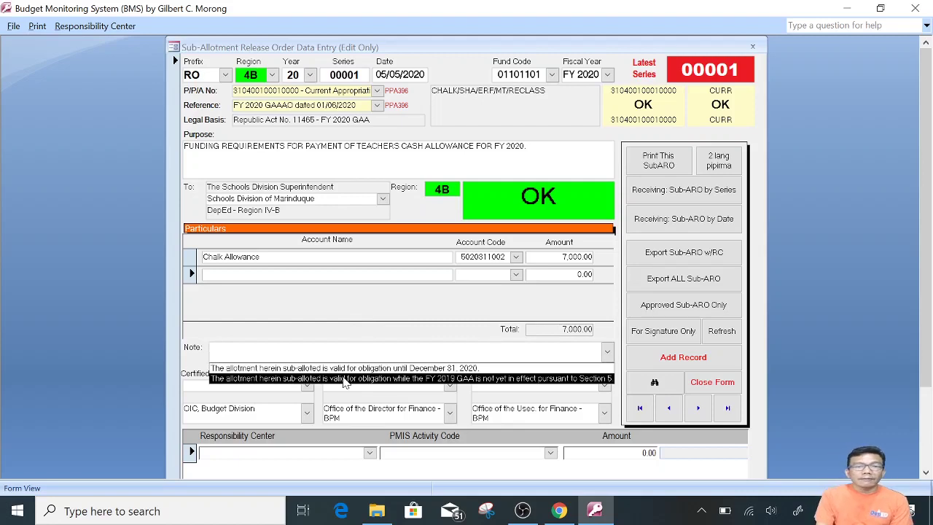
click(467, 369)
key(End)
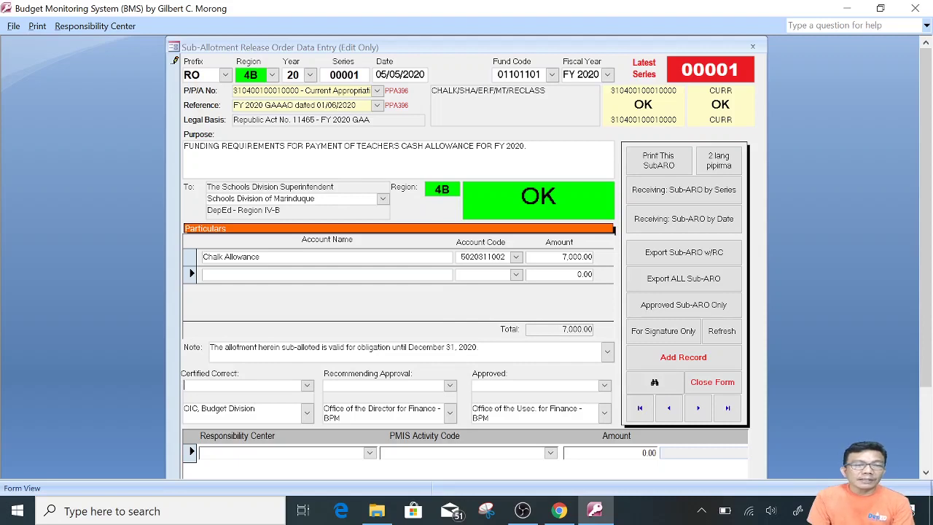
Assign the Chief Administrative Officer V as the Certified Correct signatory.
click(307, 386)
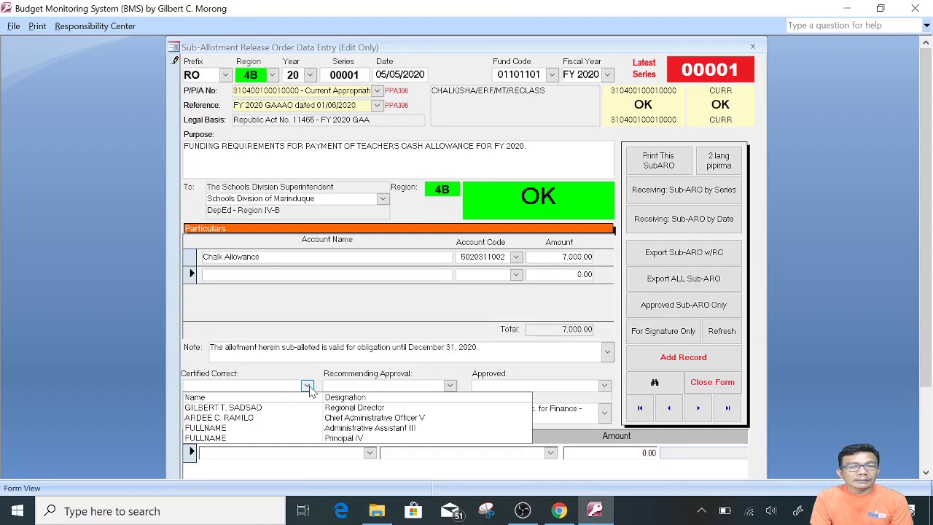
click(341, 369)
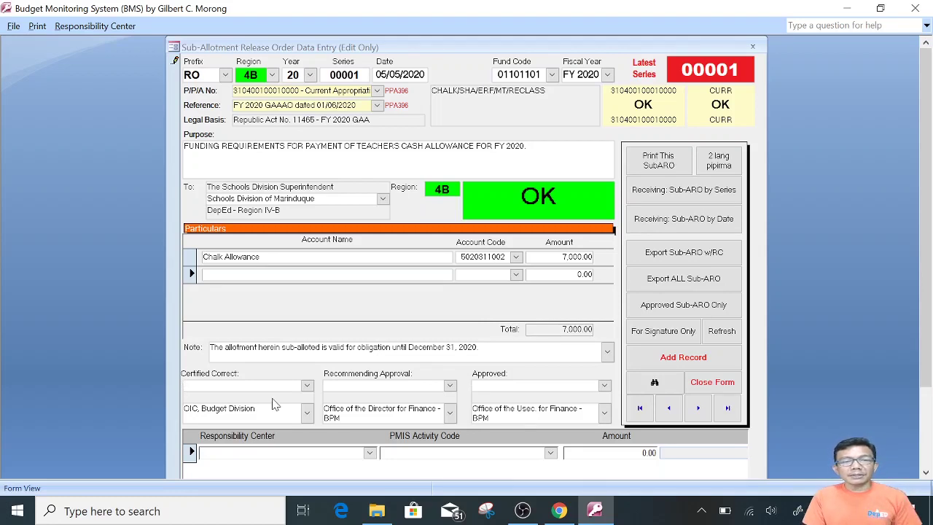
click(324, 385)
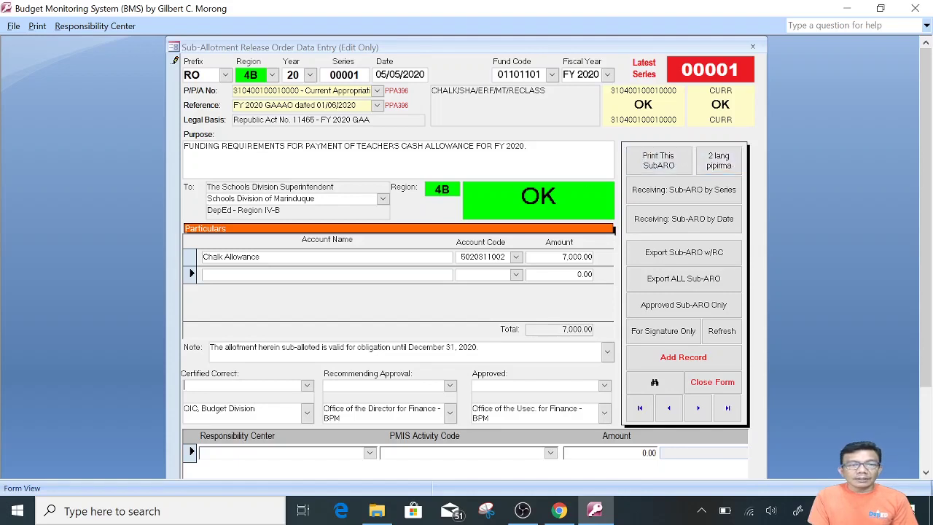
click(307, 386)
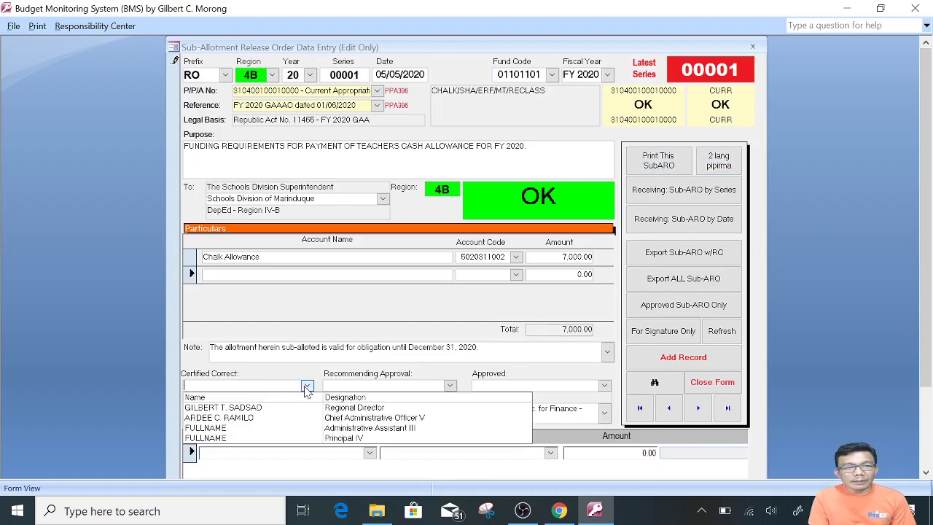
click(227, 419)
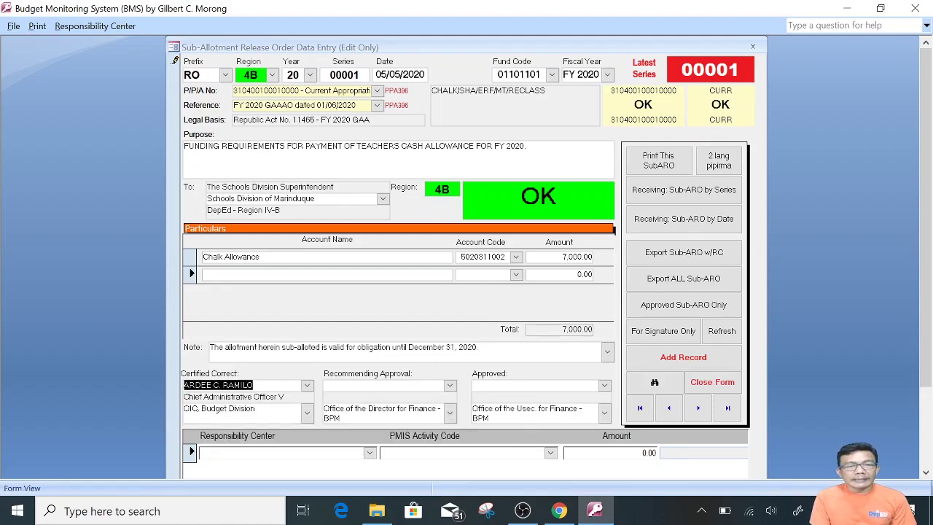
Clear the office entry "OIC, Budget Division" beneath the Certified Correct signatory.
click(379, 385)
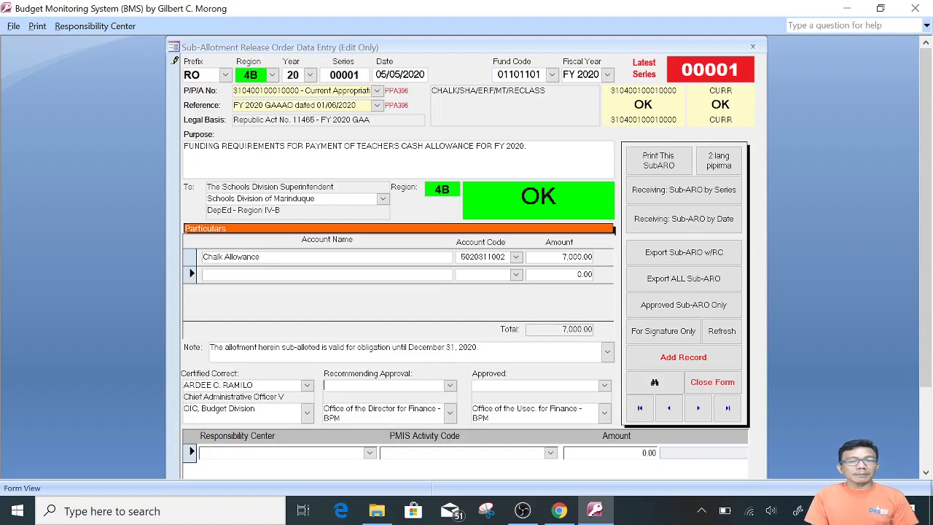
click(309, 414)
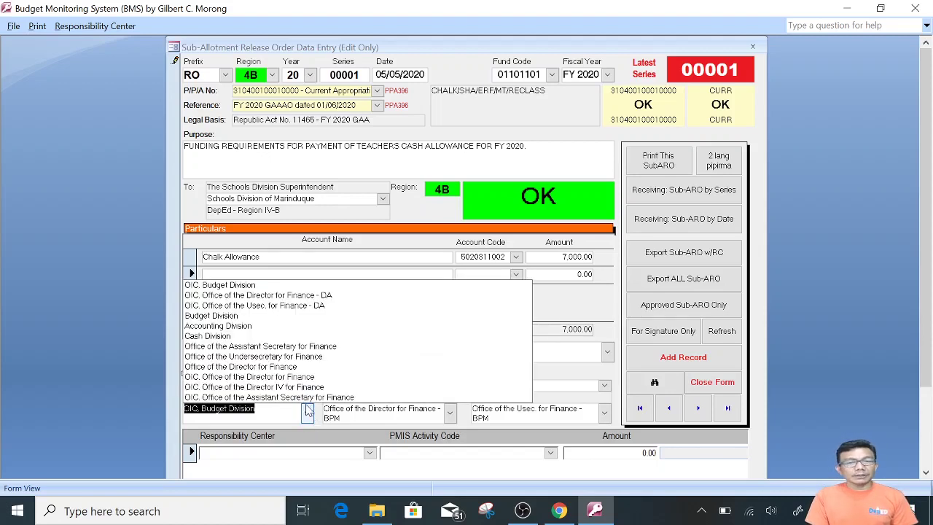
key(End)
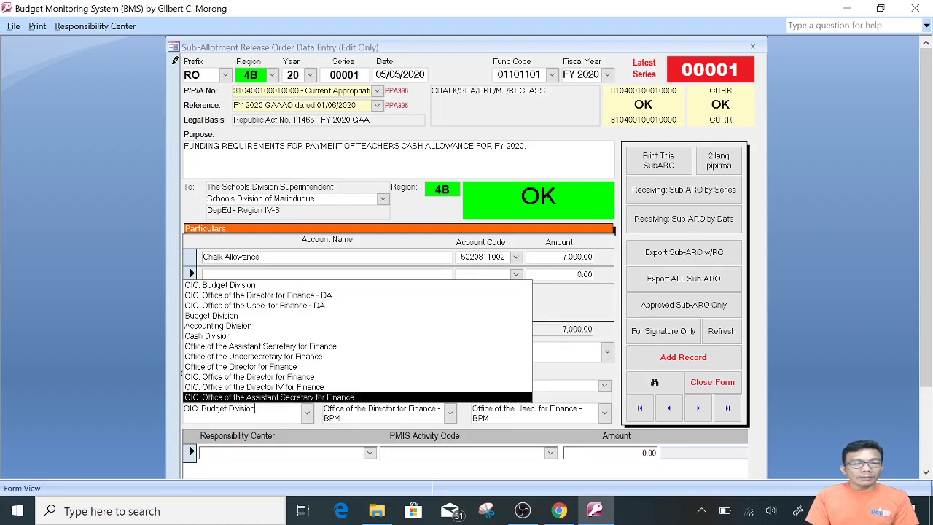
click(562, 306)
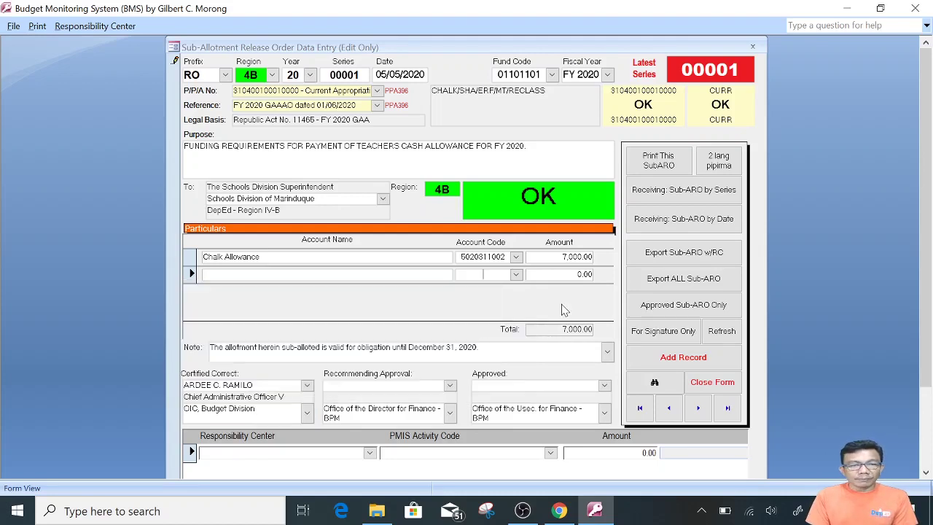
key(BackSpace)
key(BackSpace)
key(BackSpace)
key(BackSpace)
key(BackSpace)
key(BackSpace)
key(BackSpace)
key(BackSpace)
key(BackSpace)
key(BackSpace)
key(BackSpace)
key(BackSpace)
key(BackSpace)
key(BackSpace)
key(BackSpace)
key(BackSpace)
key(BackSpace)
key(BackSpace)
key(BackSpace)
key(BackSpace)
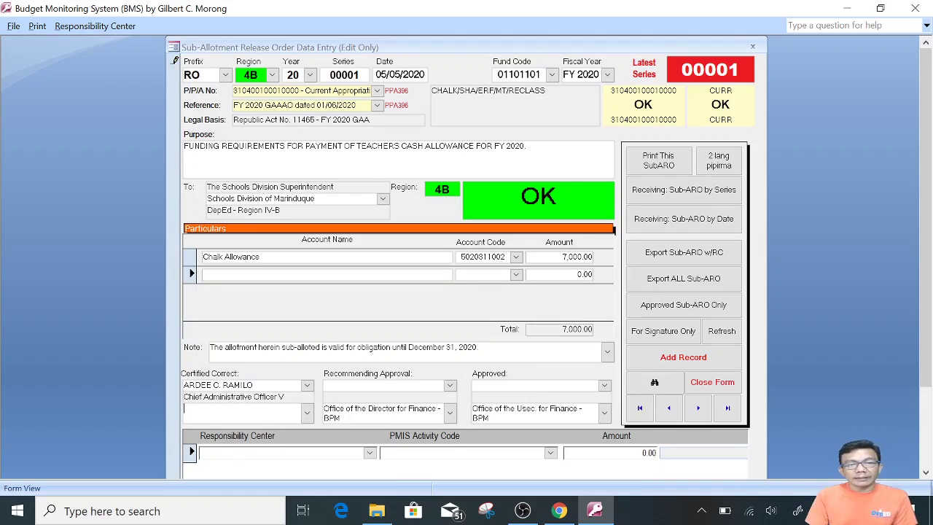
Clear the office entry "Office of the Director for Finance - BPM" beneath Recommending Approval.
click(481, 384)
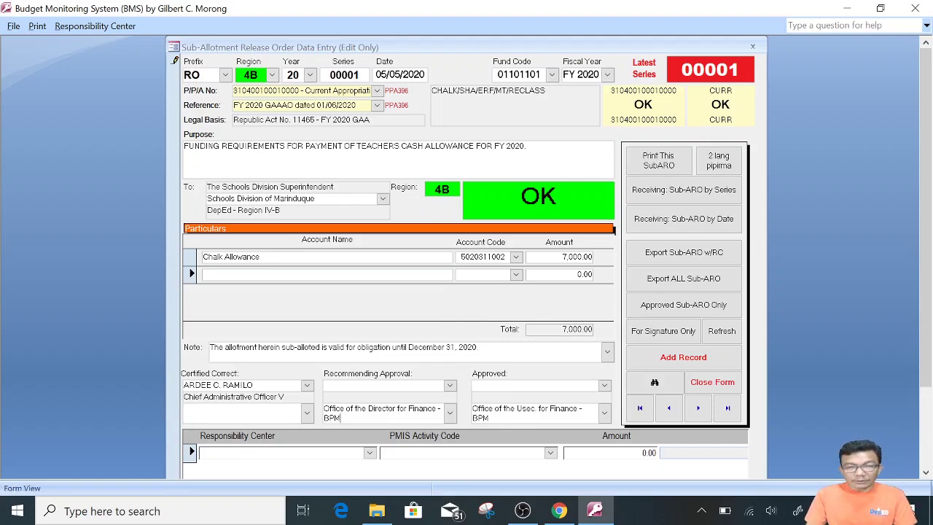
key(ctrl+a)
key(Delete)
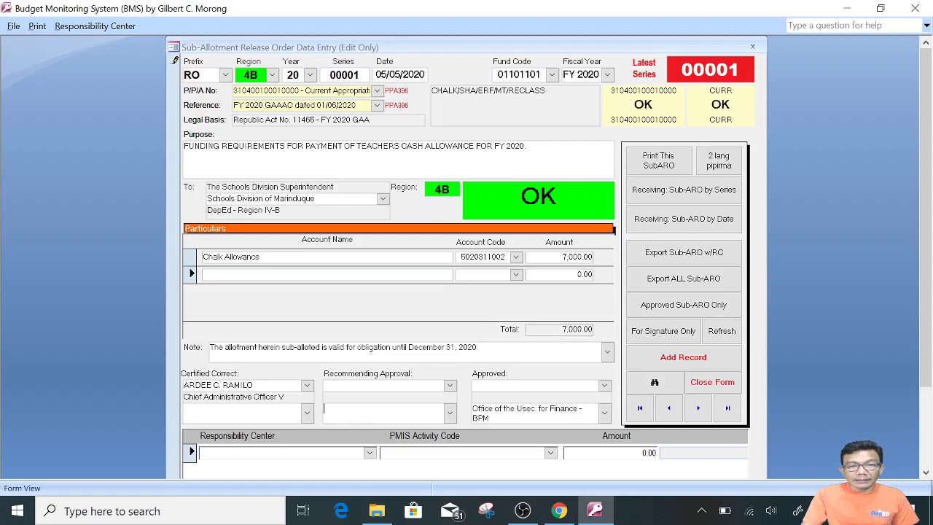
Assign the Regional Director as the Approved signatory of the release order.
click(474, 385)
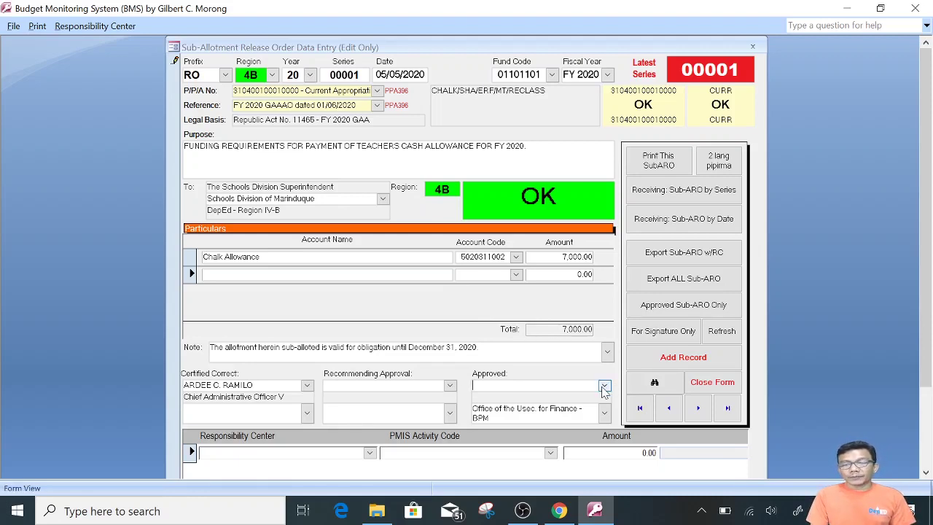
click(604, 386)
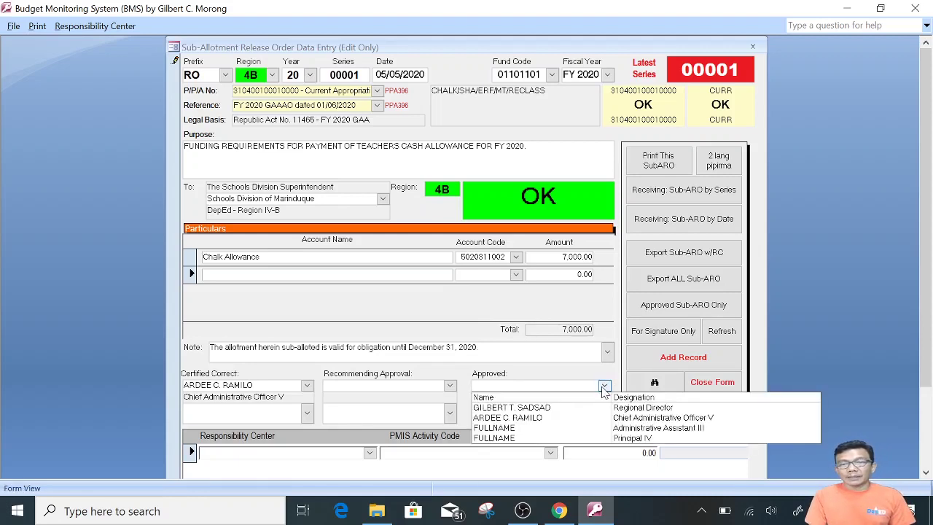
click(514, 409)
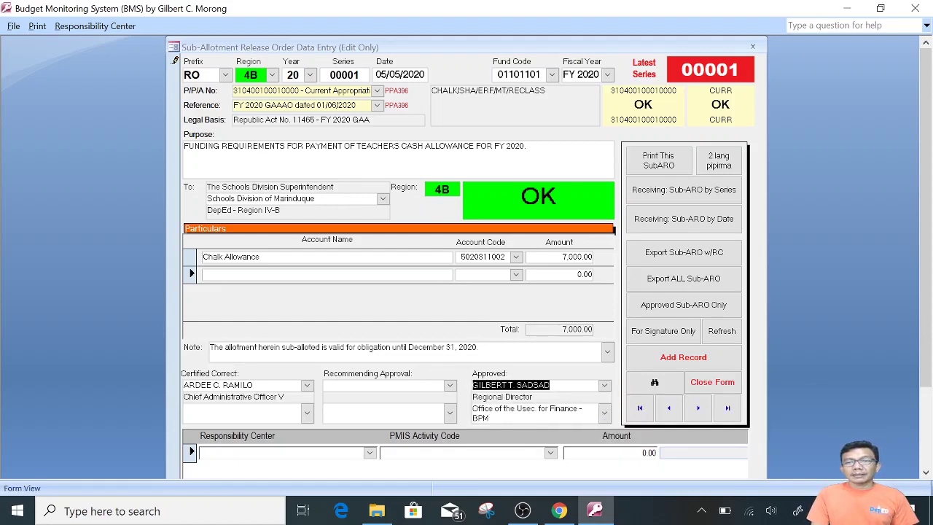
Clear the office entry "Office of the Usec. for Finance - BPM" beneath the Approved signatory.
click(489, 417)
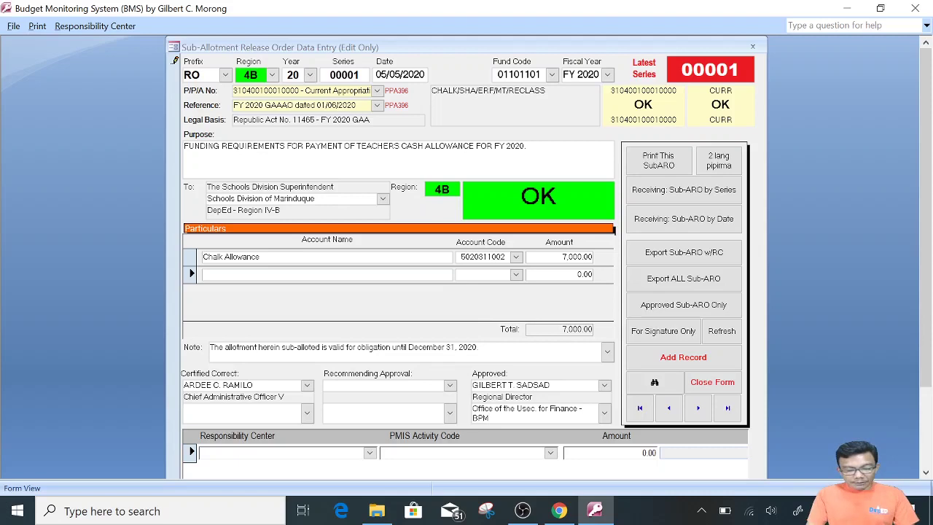
key(BackSpace)
key(BackSpace)
key(BackSpace)
key(BackSpace)
key(BackSpace)
key(BackSpace)
key(BackSpace)
key(BackSpace)
key(BackSpace)
key(BackSpace)
key(BackSpace)
key(BackSpace)
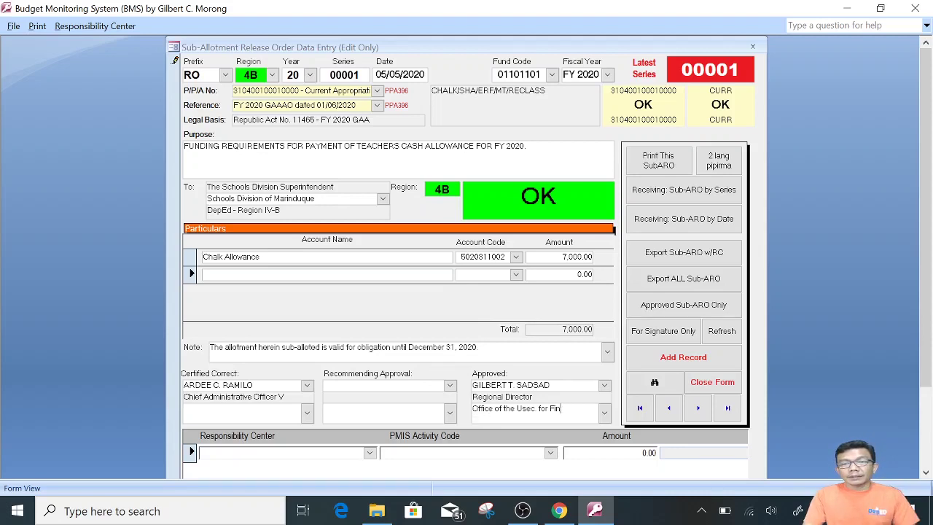
key(BackSpace)
key(BackSpace)
key(BackSpace)
key(BackSpace)
key(BackSpace)
key(BackSpace)
key(BackSpace)
key(BackSpace)
key(BackSpace)
key(BackSpace)
key(BackSpace)
key(BackSpace)
key(BackSpace)
key(BackSpace)
key(BackSpace)
key(BackSpace)
key(BackSpace)
key(BackSpace)
key(BackSpace)
key(BackSpace)
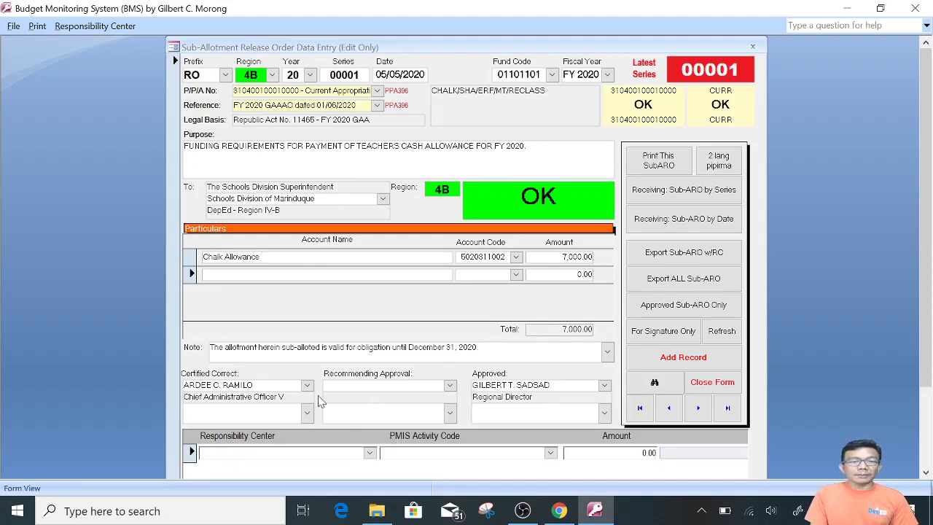
click(277, 390)
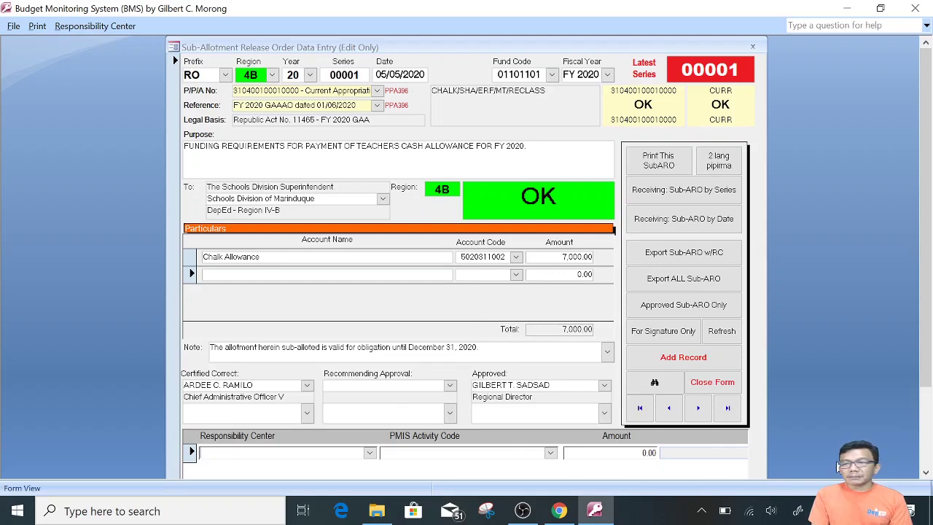
Set the responsibility center of the first allocation line to RO.
click(926, 473)
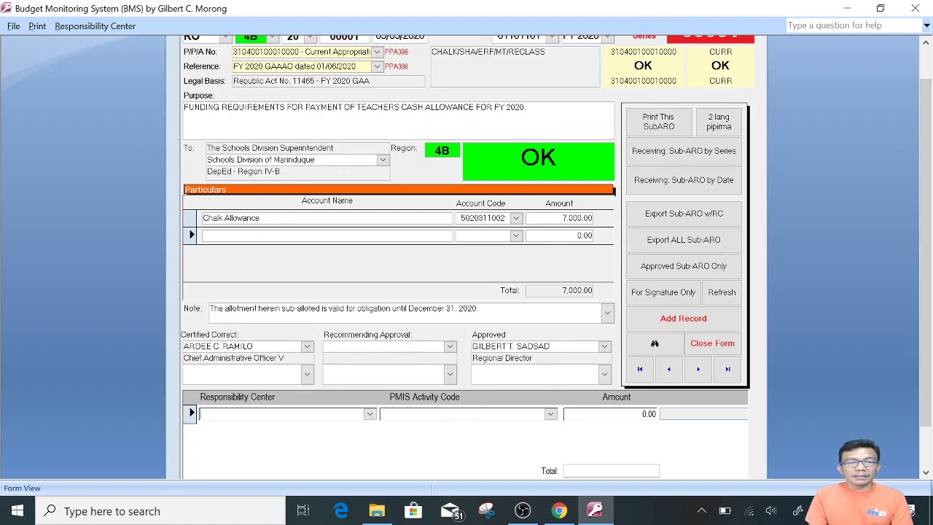
click(369, 414)
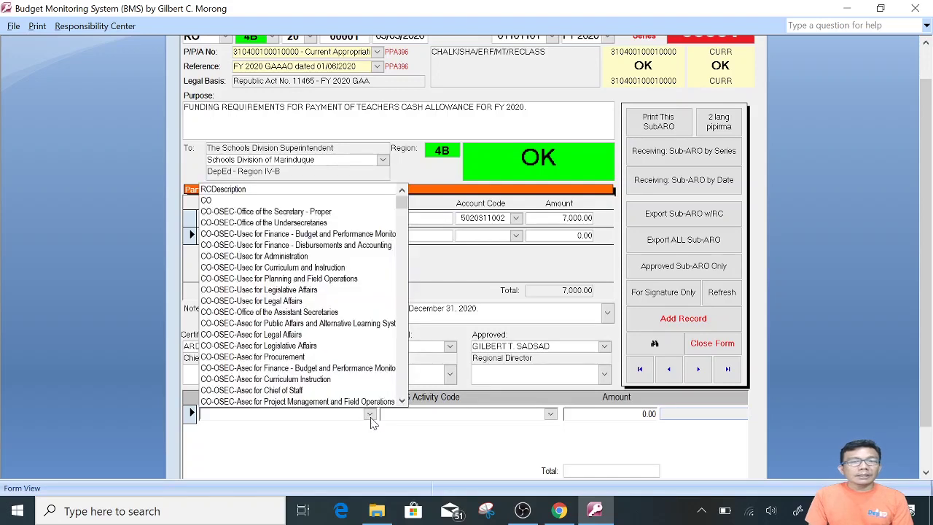
click(400, 387)
click(401, 387)
click(400, 388)
click(400, 388)
click(400, 388)
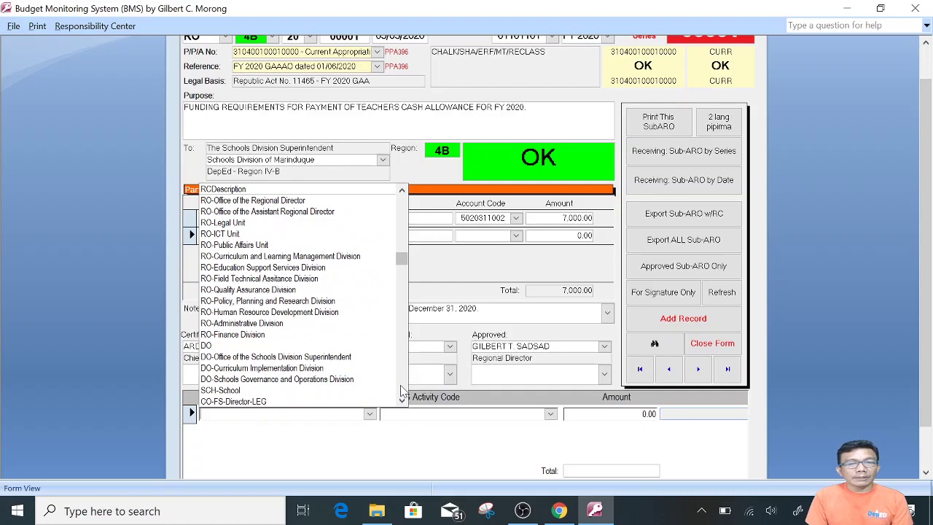
click(402, 400)
click(402, 400)
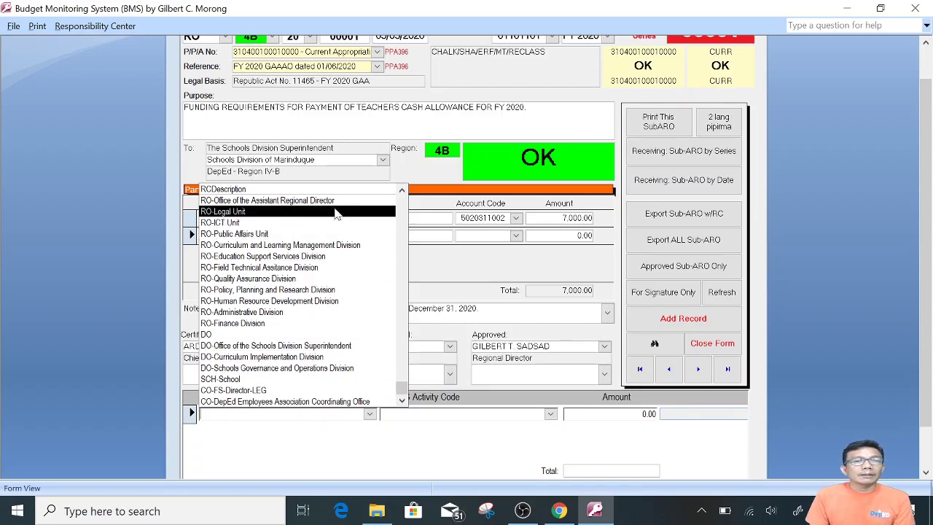
click(402, 191)
click(402, 191)
click(402, 191)
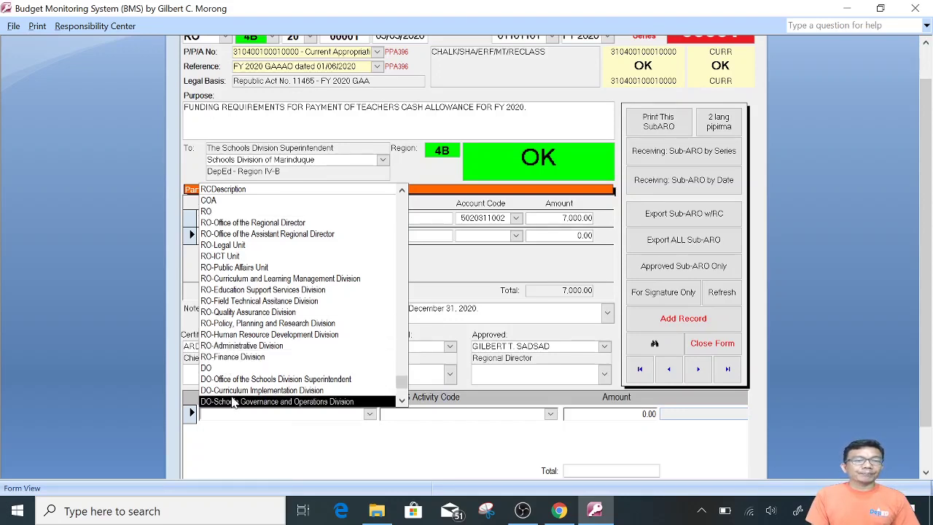
click(222, 212)
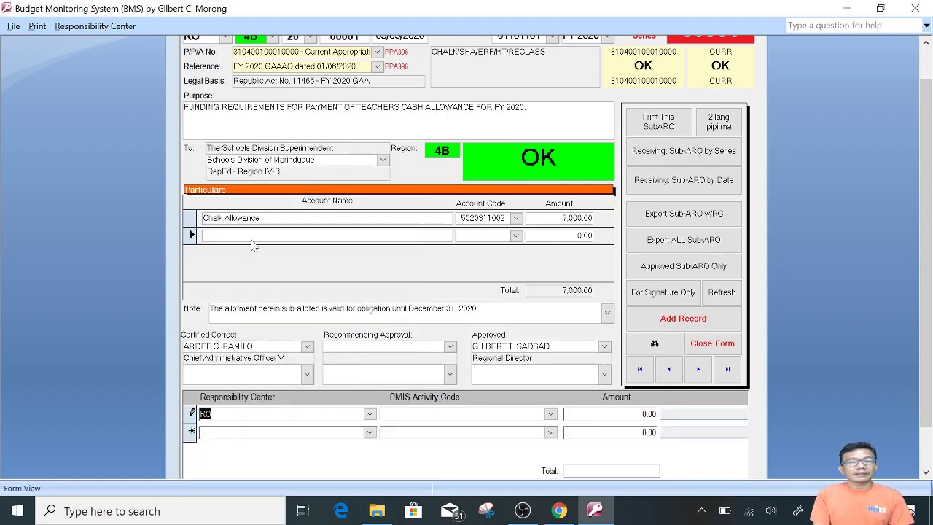
click(207, 413)
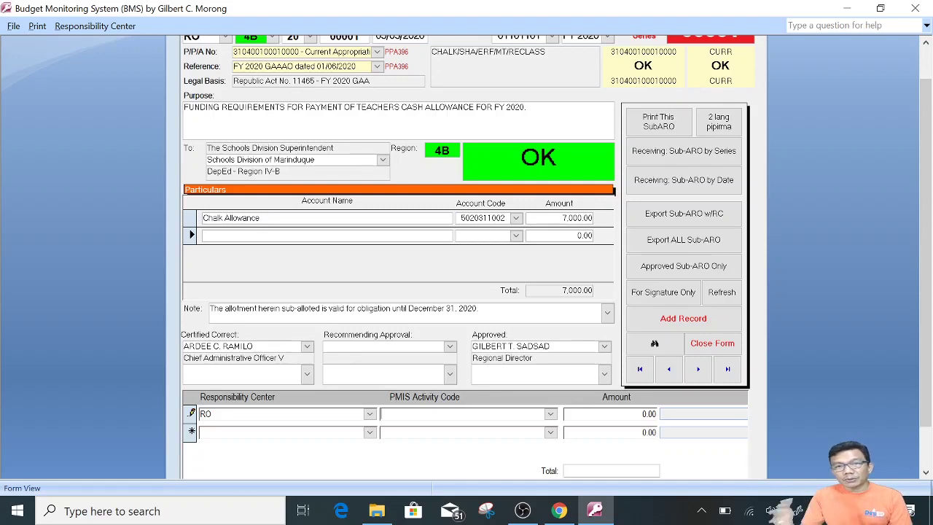
Enter 7,000 as the amount for the RO responsibility center, leaving its PMIS activity code blank.
click(551, 414)
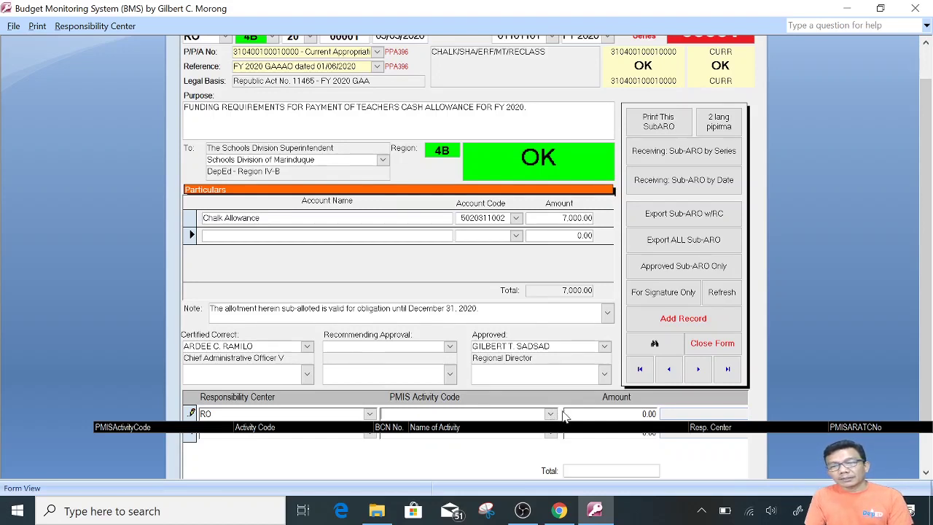
click(643, 413)
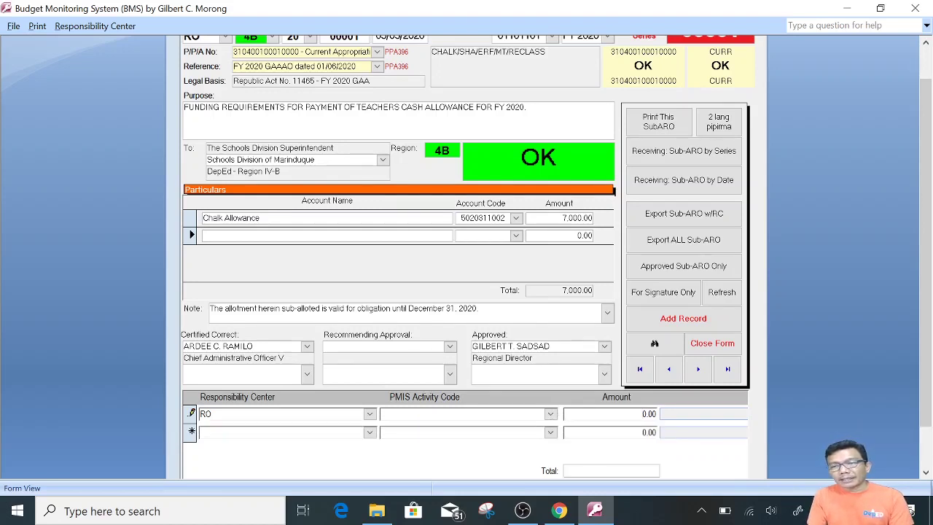
double_click(649, 413)
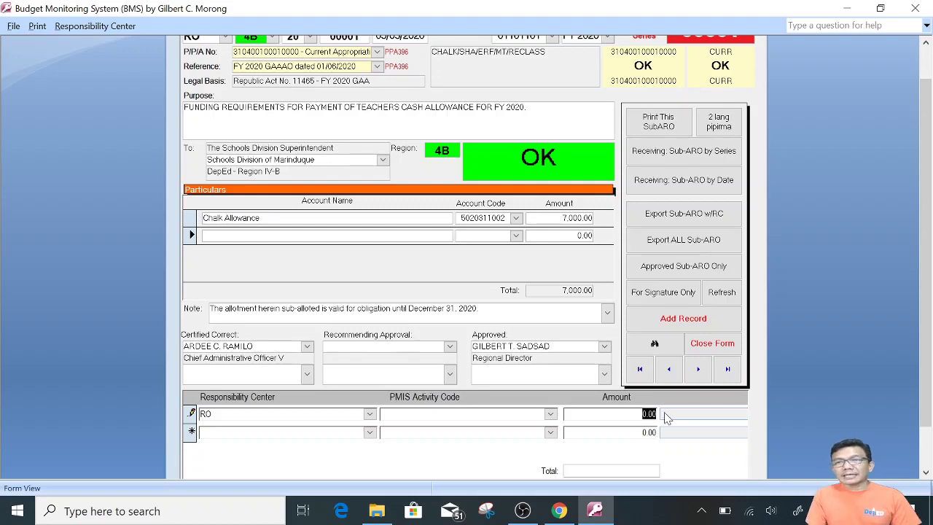
text(70)
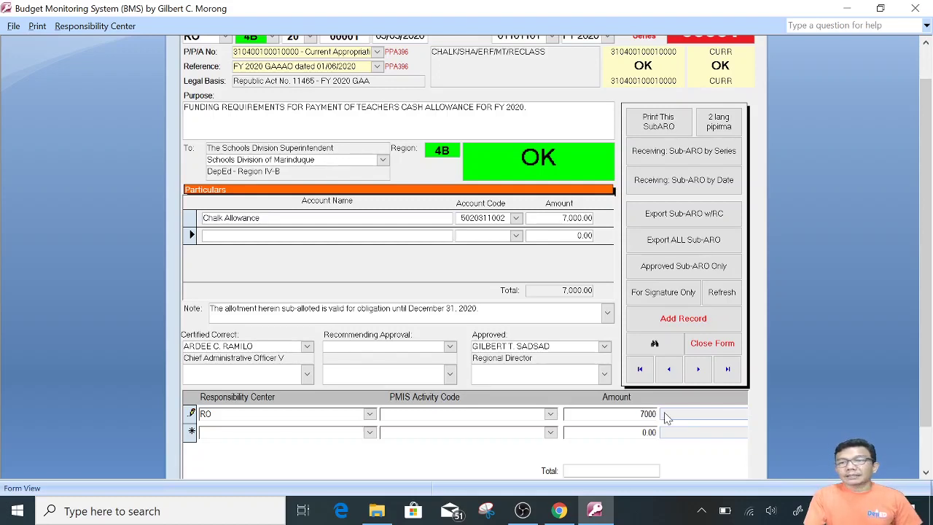
click(643, 432)
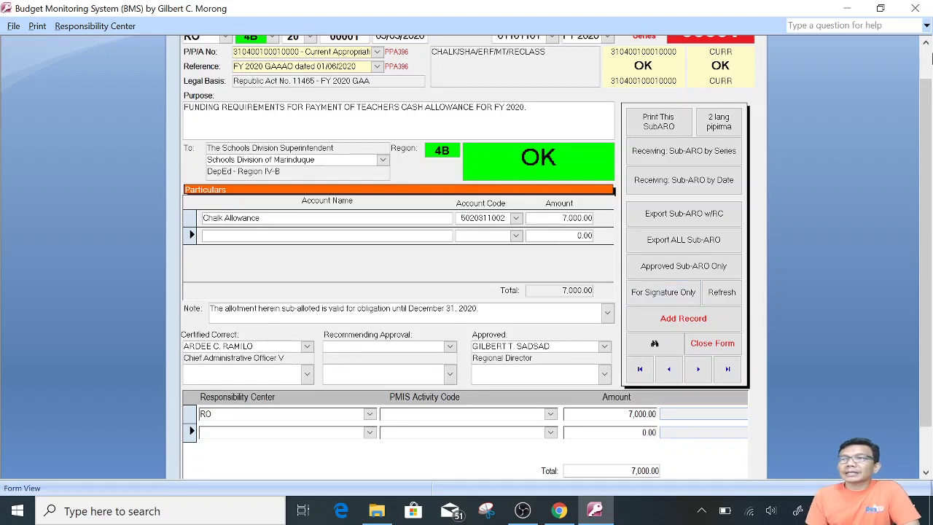
Open the two-signatory print preview of the current release order and enlarge the preview window.
click(926, 45)
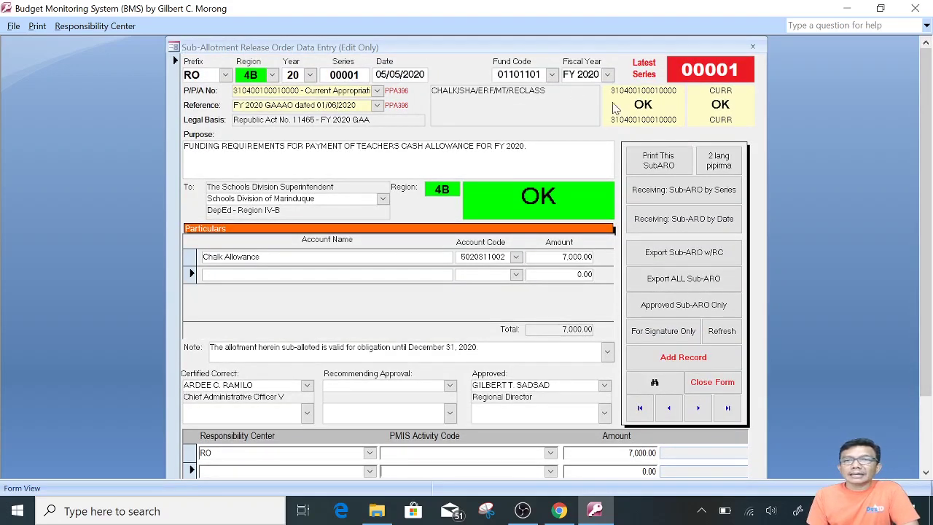
click(587, 452)
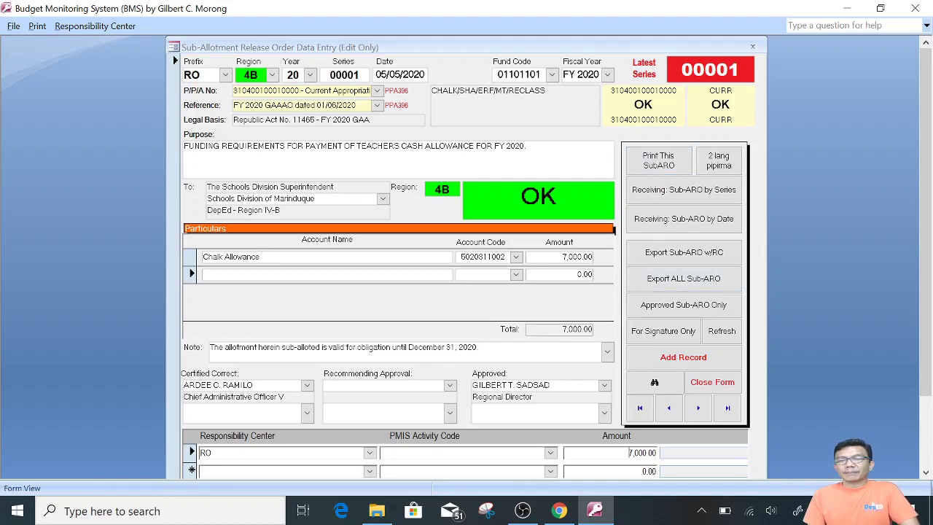
click(718, 163)
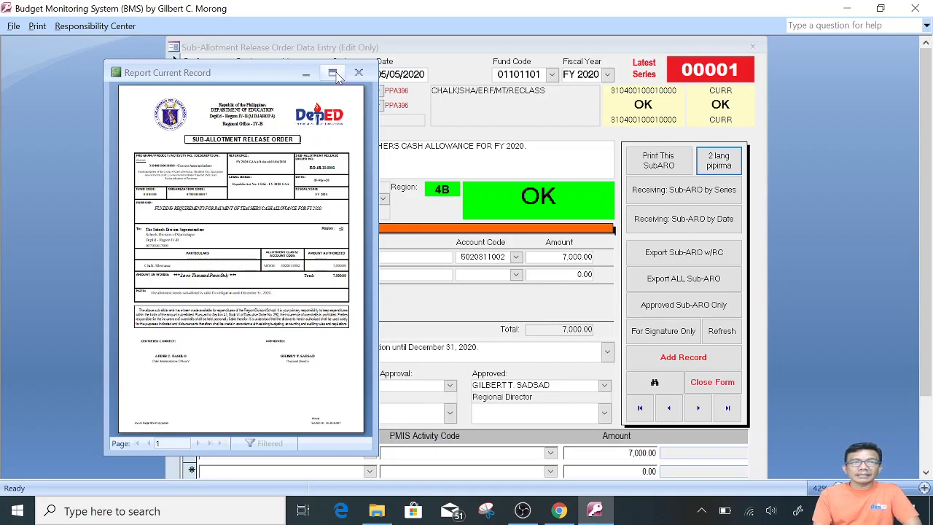
drag(234, 75, 245, 50)
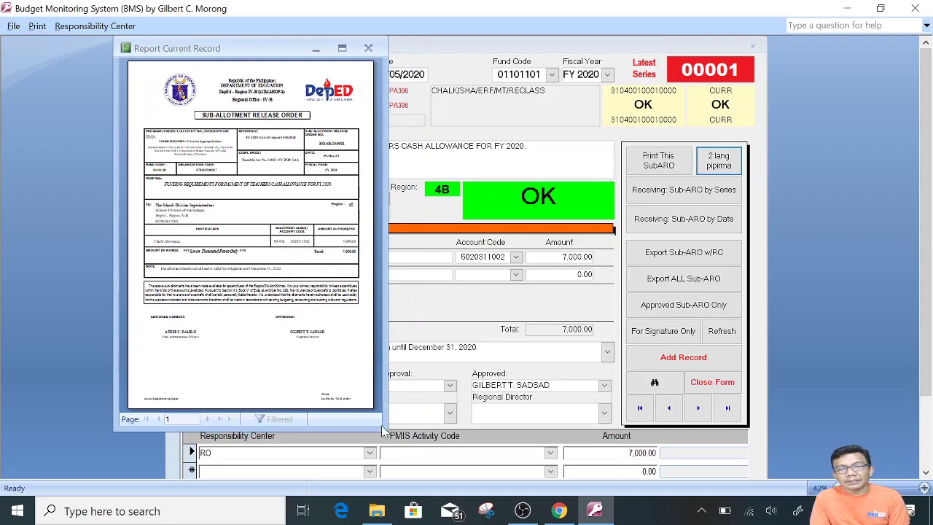
drag(381, 425, 662, 478)
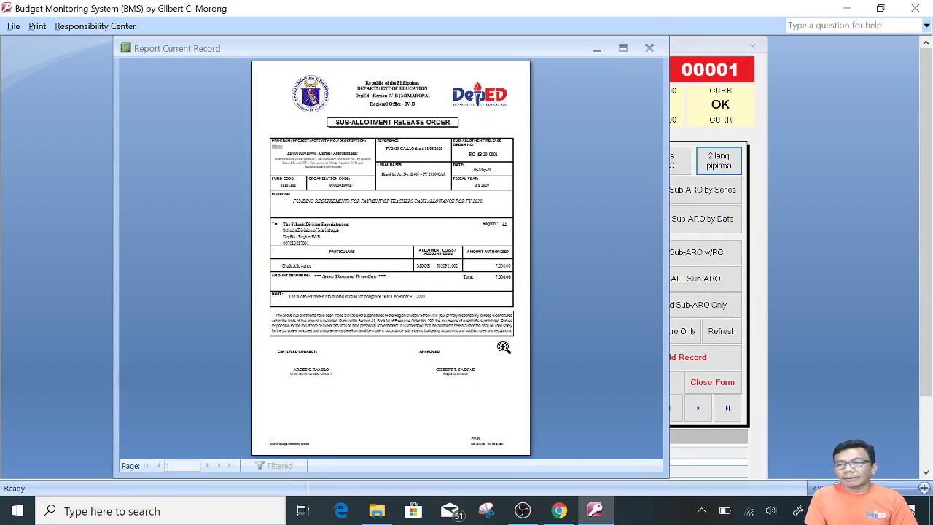
Zoom the release order preview to 100% and widen its window to examine the order's details.
click(925, 489)
click(924, 488)
click(925, 488)
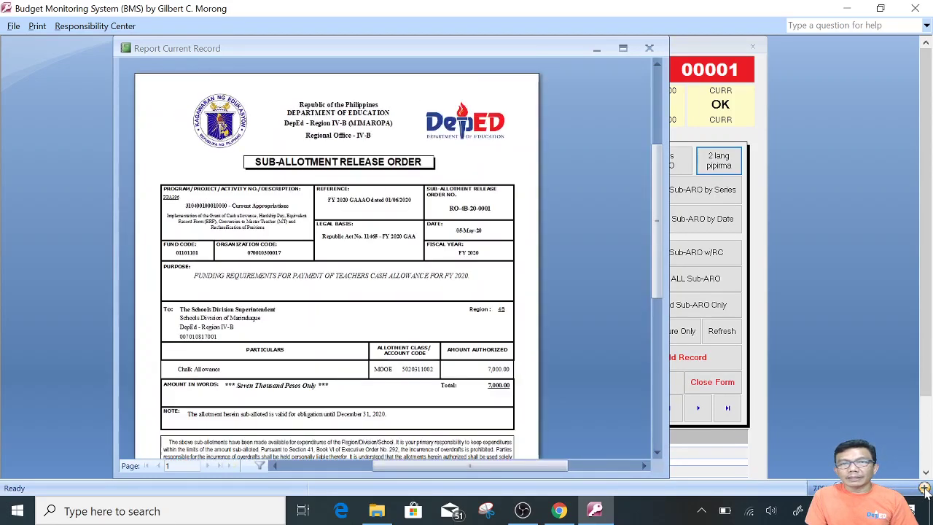
click(925, 489)
click(924, 489)
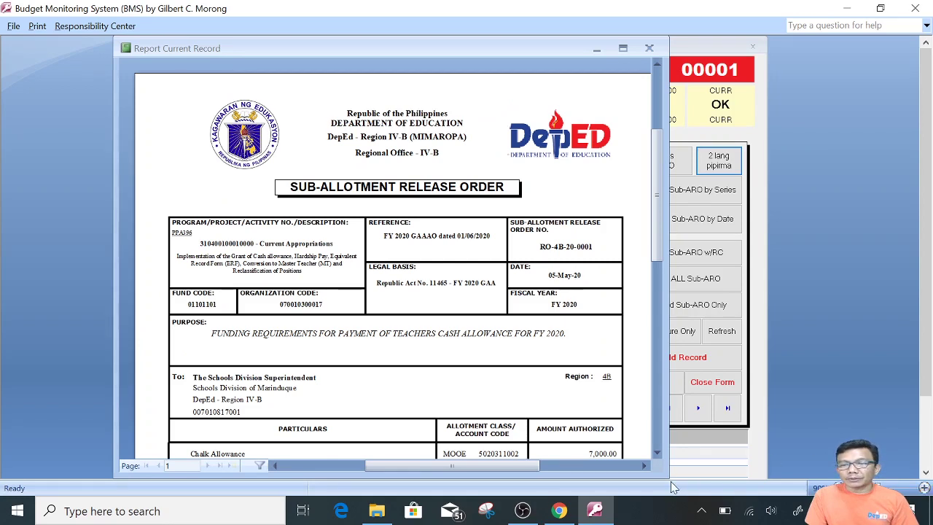
drag(668, 477, 758, 481)
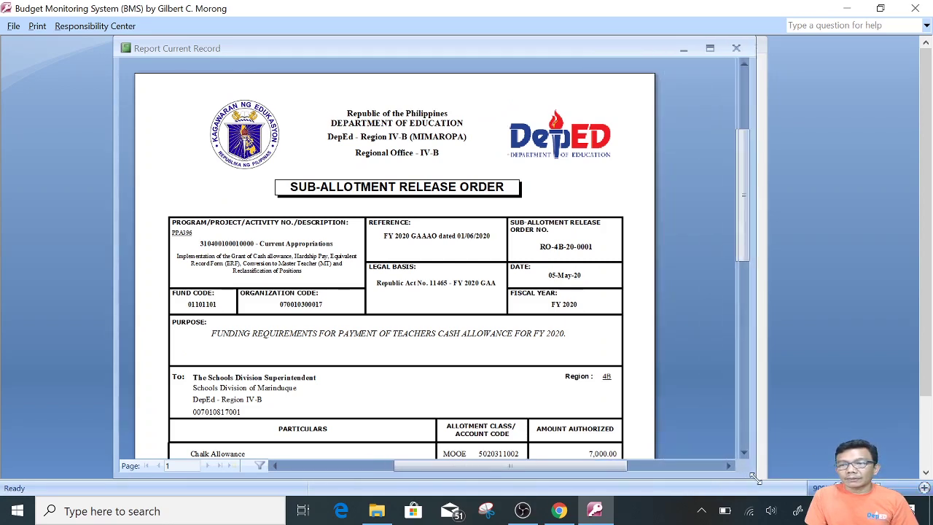
click(924, 488)
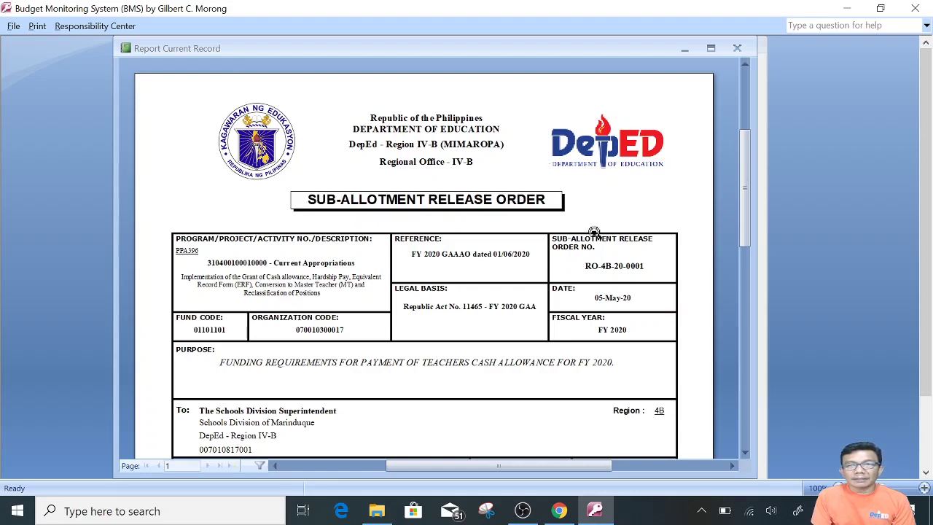
Examine the release order preview from its header through the particulars, note and signatories to the footer.
click(744, 454)
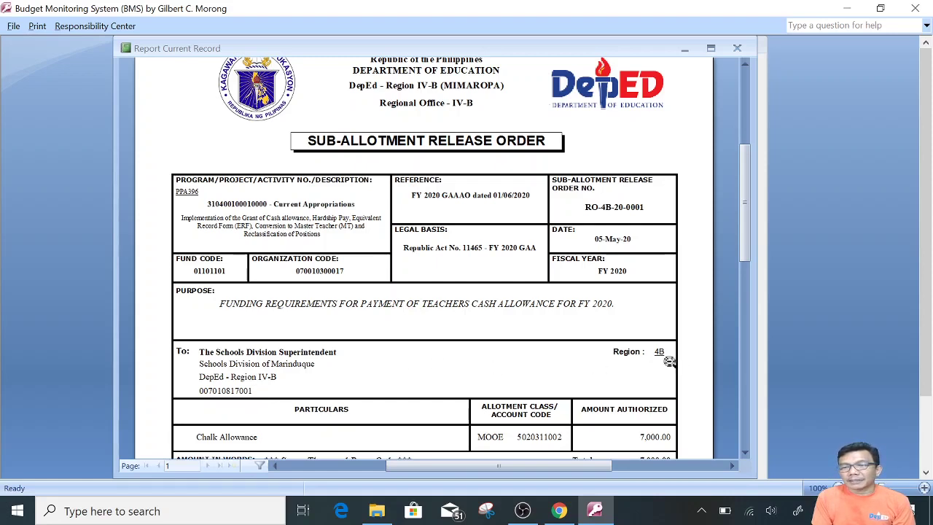
click(744, 453)
click(745, 453)
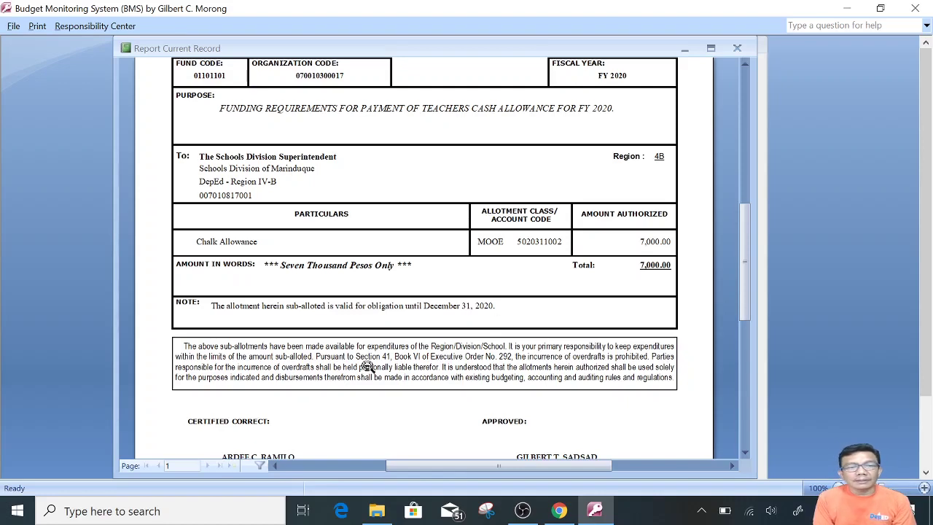
click(745, 453)
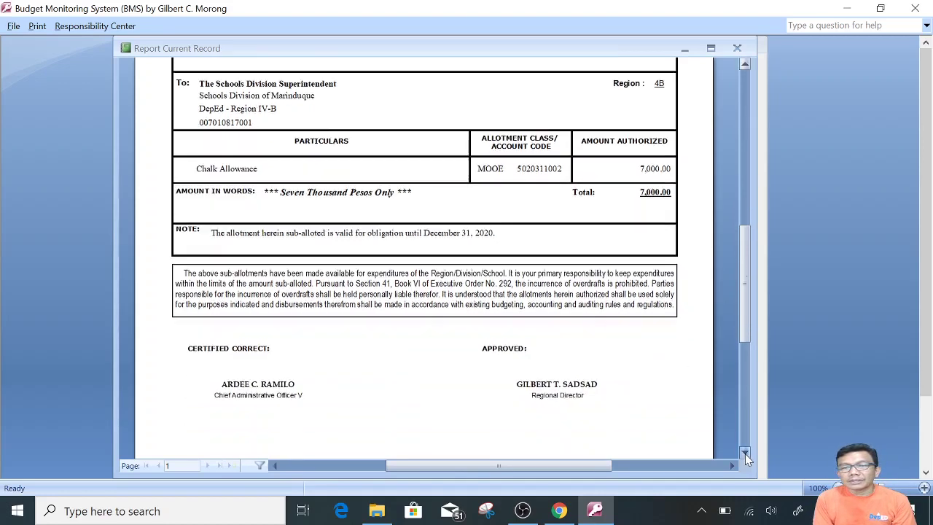
click(745, 453)
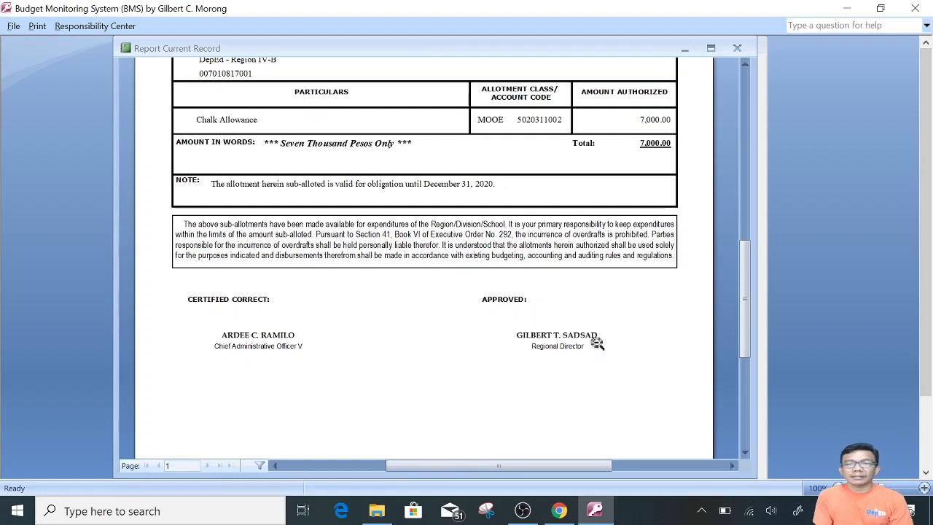
drag(743, 332, 740, 378)
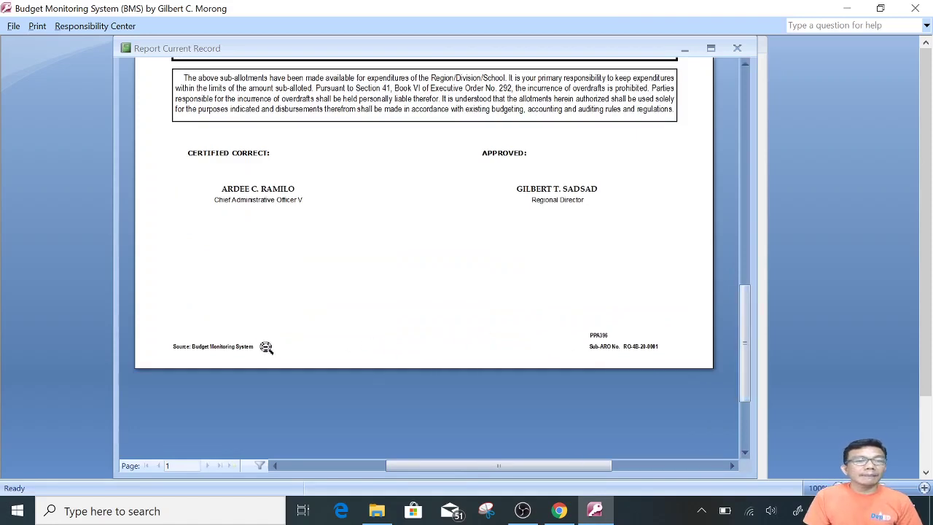
drag(744, 369, 733, 213)
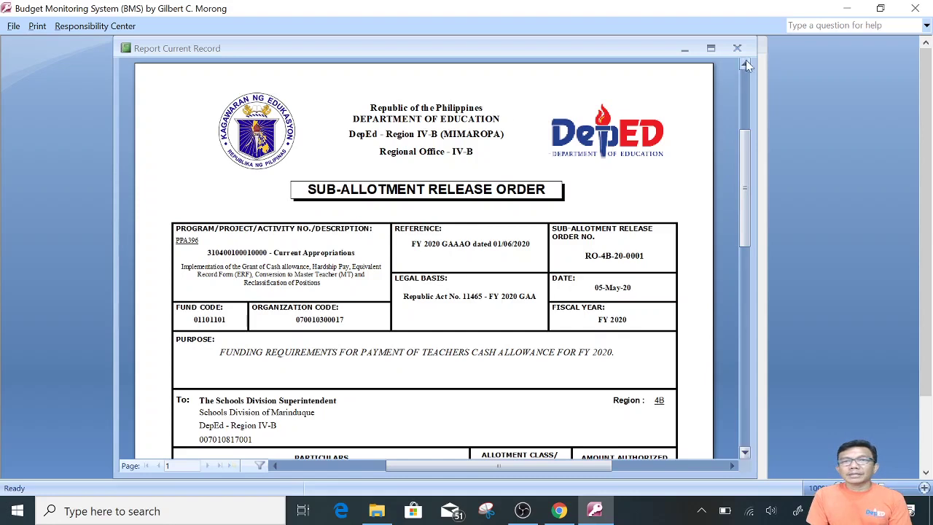
Close the release order preview and its data entry form to return to the main menu.
click(38, 28)
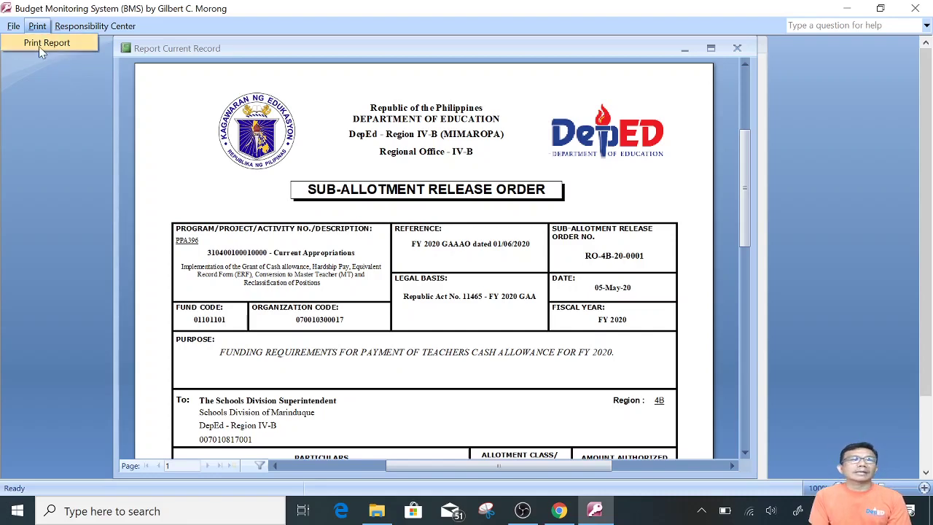
click(742, 49)
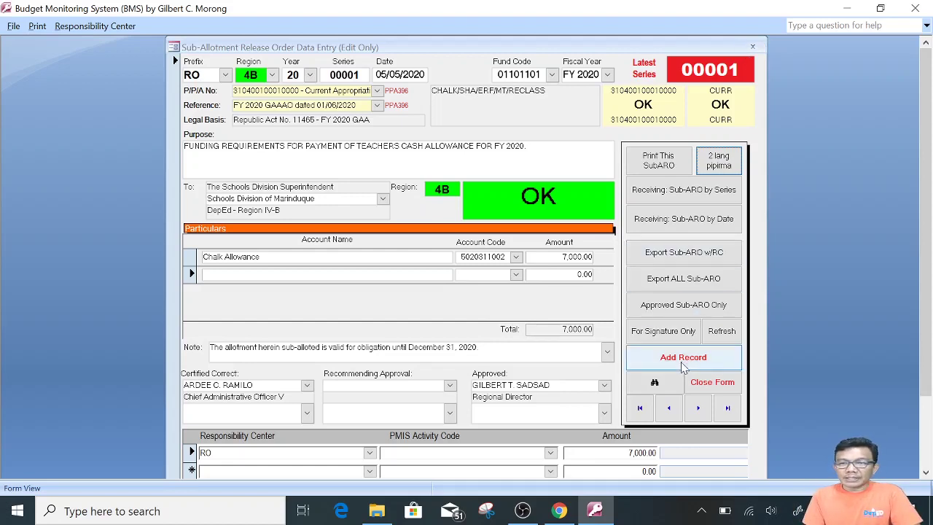
click(696, 382)
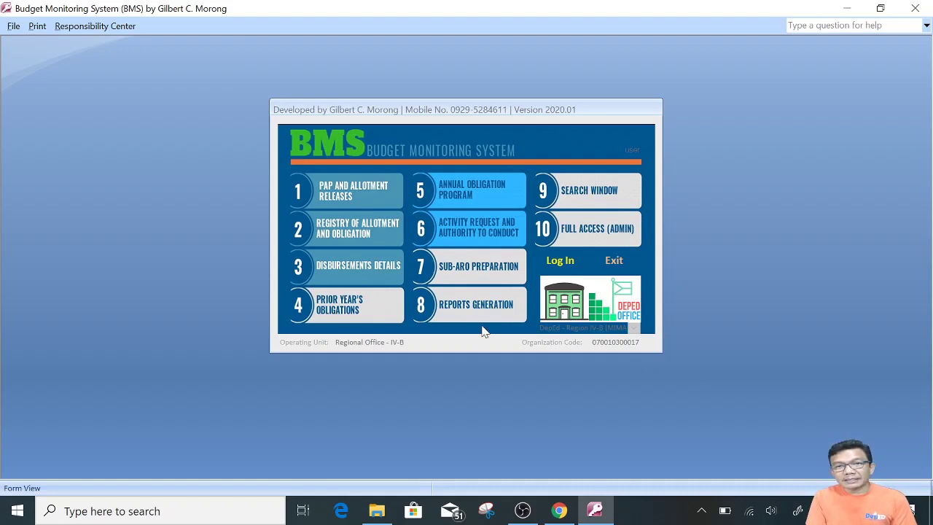
Start reports generation, running the reset and get data steps, and open the Financial Accountability Reports form.
click(456, 311)
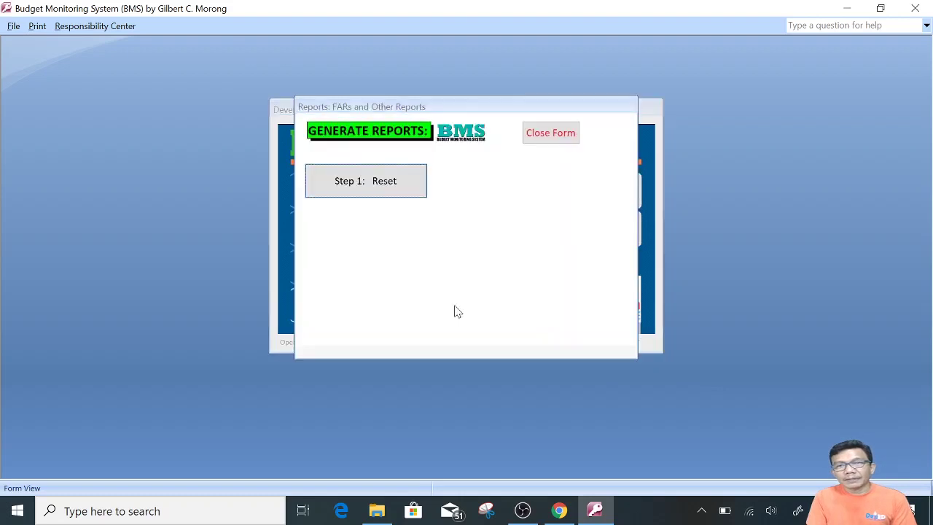
click(382, 181)
click(387, 241)
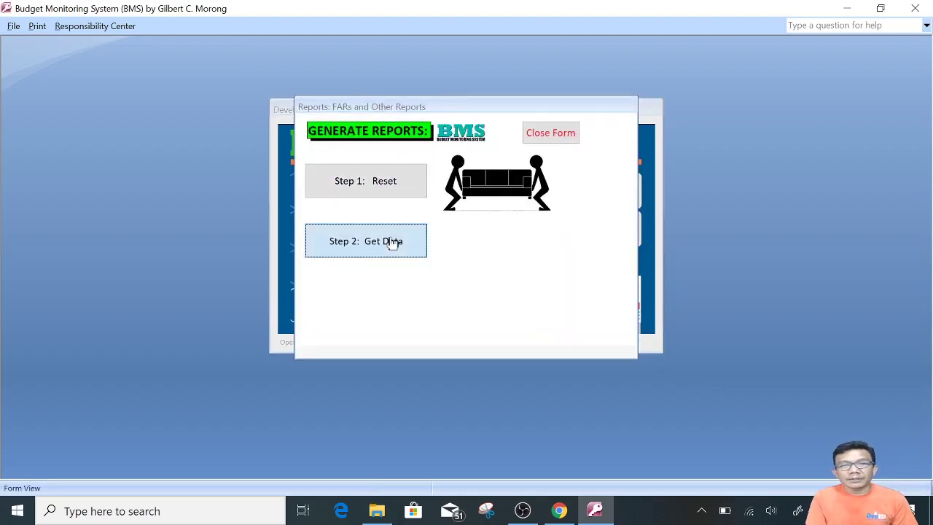
click(407, 304)
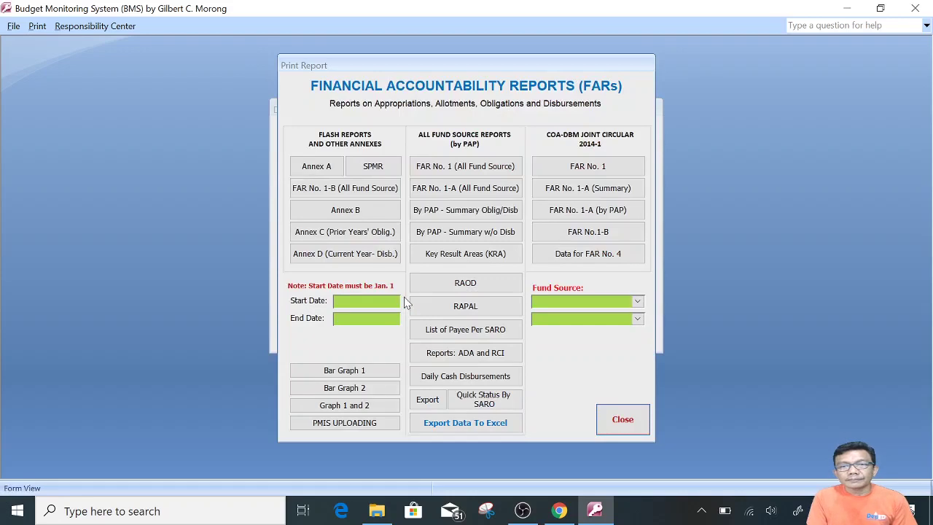
Set the financial report period from 01/01/2020 to 05/31/2020.
click(366, 300)
text(1)
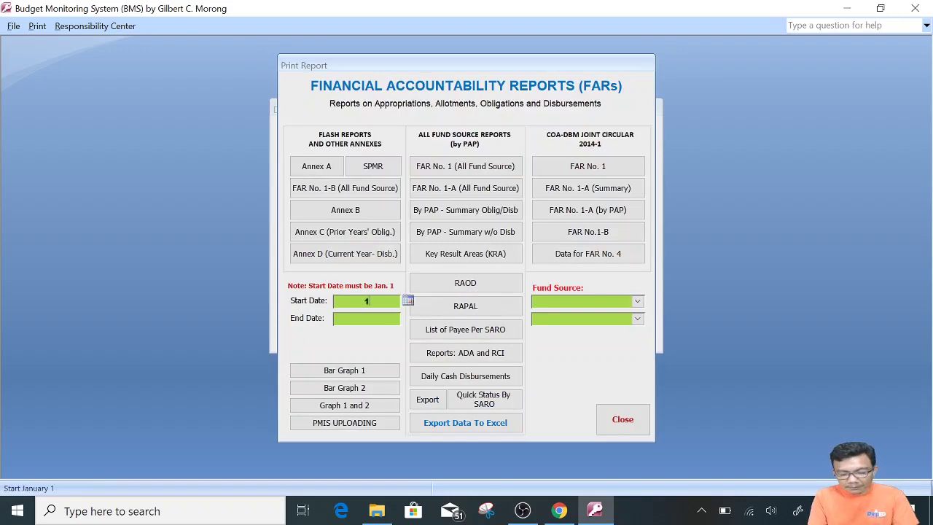
text(/1)
key(Tab)
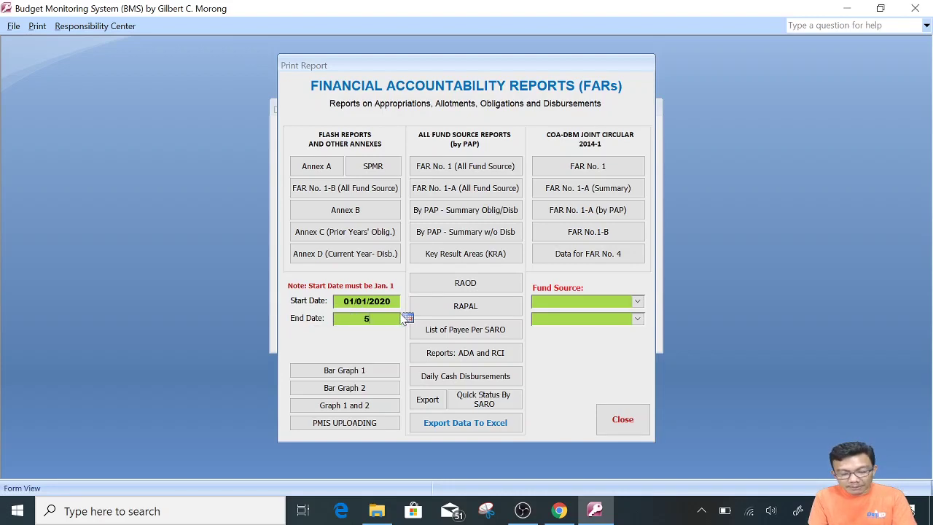
text(5/31)
key(Tab)
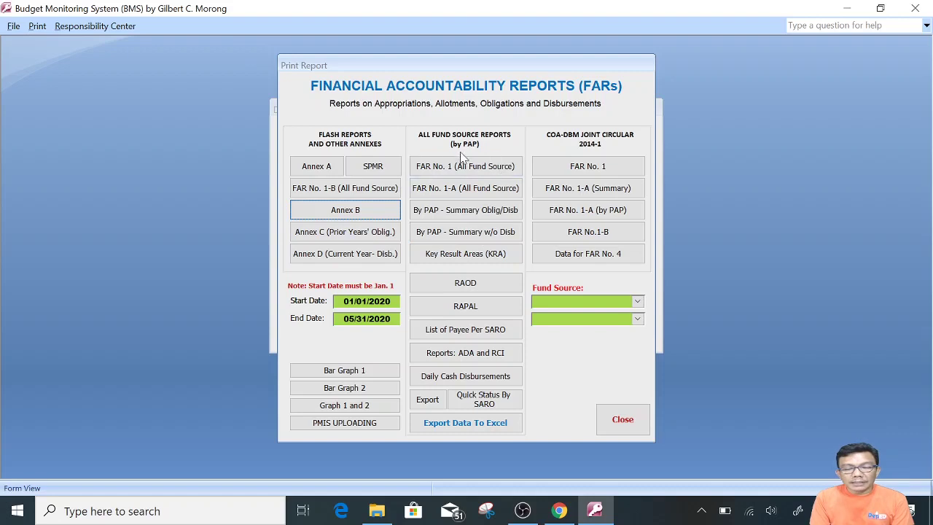
Open FAR No. 1 (All Fund Source), magnify it to 170%, and examine the allotment and transfer columns.
click(462, 166)
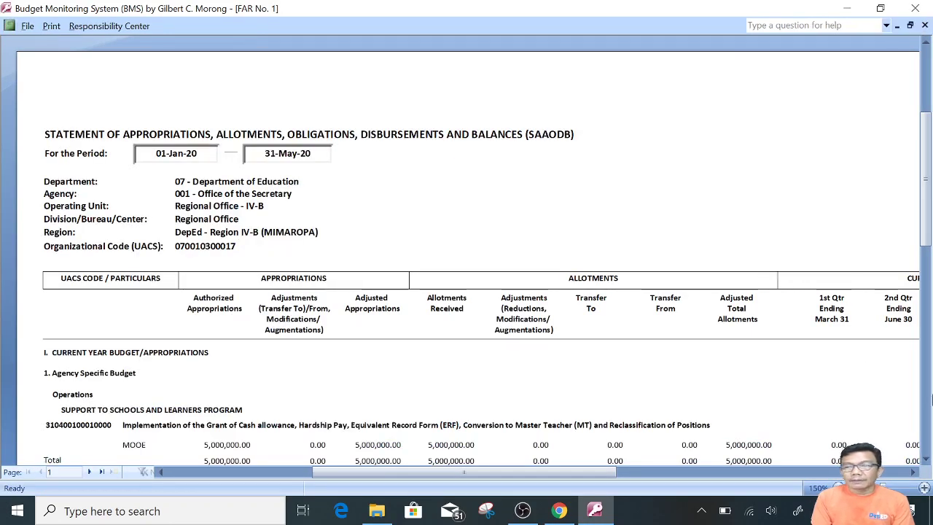
click(926, 460)
click(926, 459)
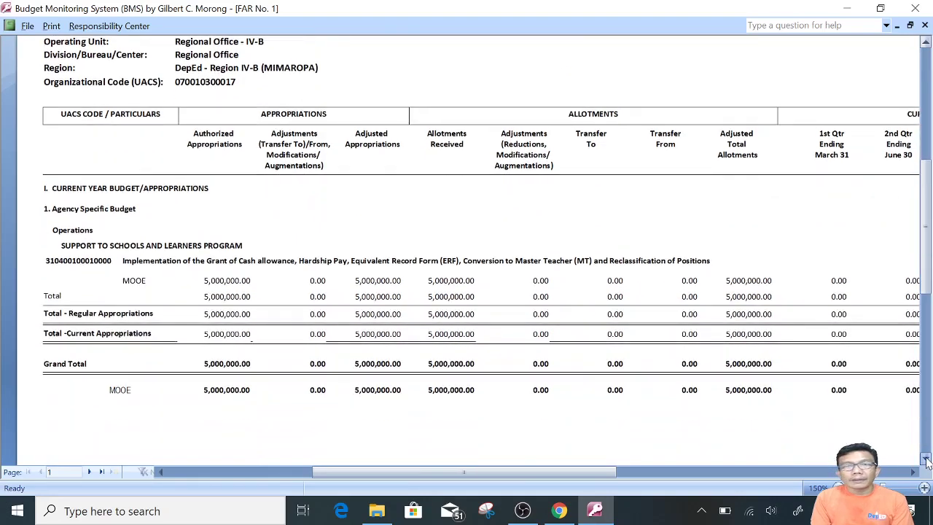
click(924, 488)
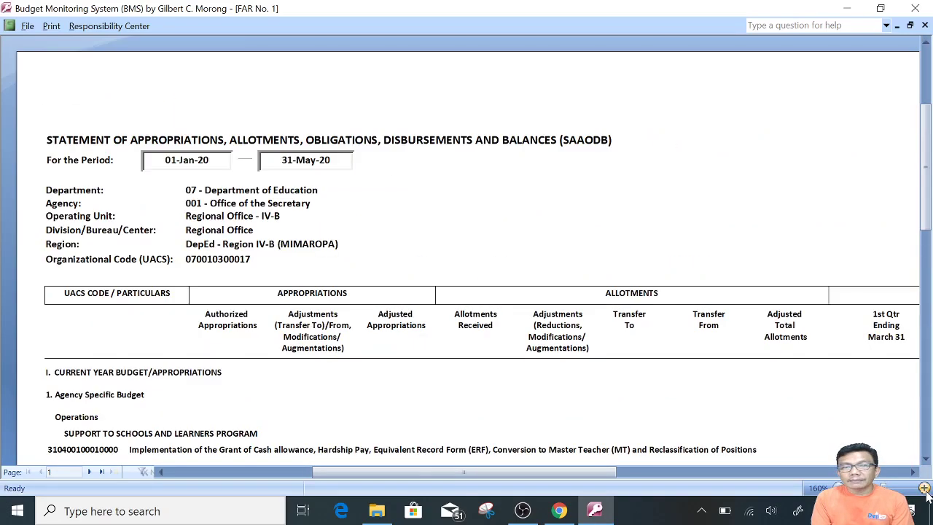
click(925, 487)
click(926, 460)
click(926, 459)
click(926, 459)
click(926, 459)
click(925, 460)
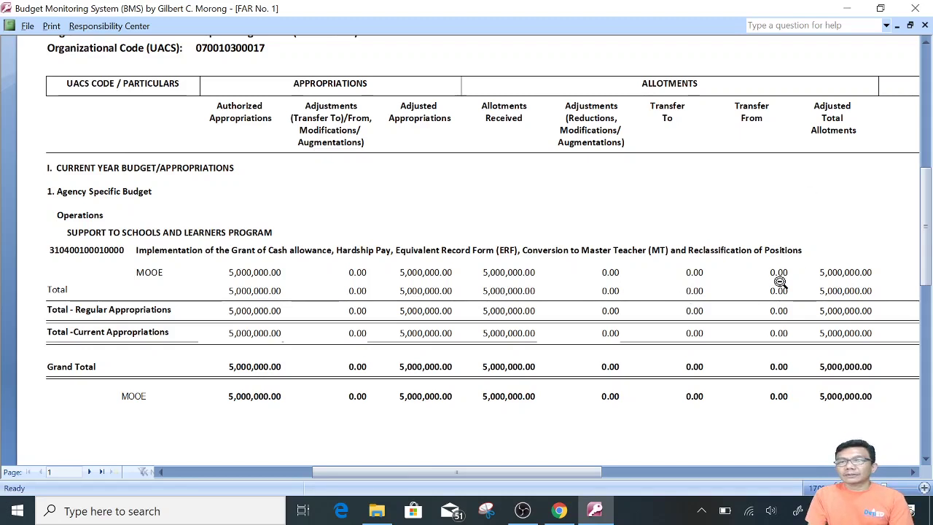
Close the FAR No. 1 report and both report forms to return to the main menu.
click(924, 26)
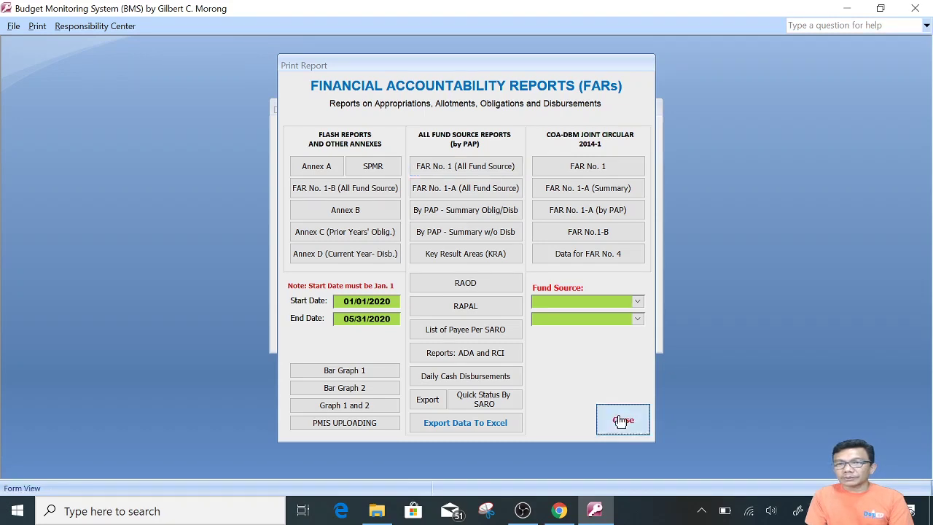
click(621, 421)
click(557, 135)
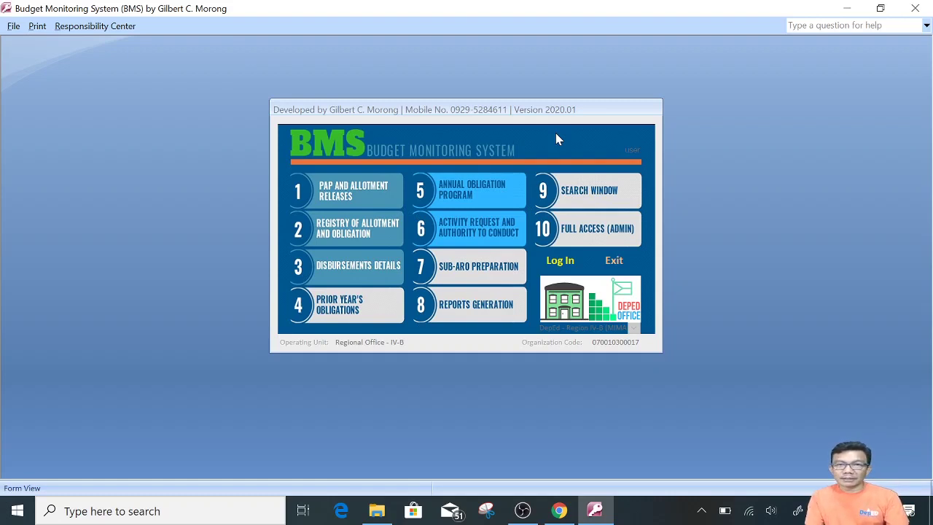
Open the approval status form from Sub-ARO preparation for Sub-ARO series 0001.
click(487, 267)
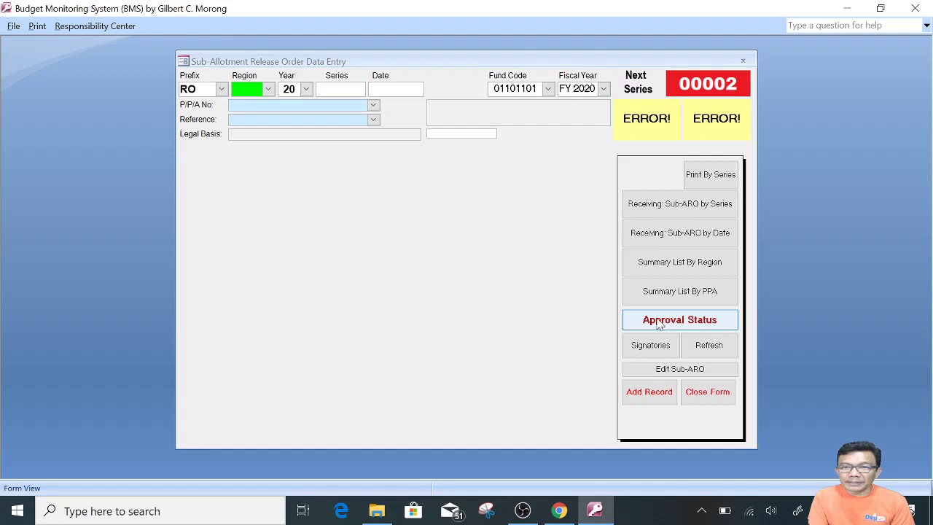
click(681, 322)
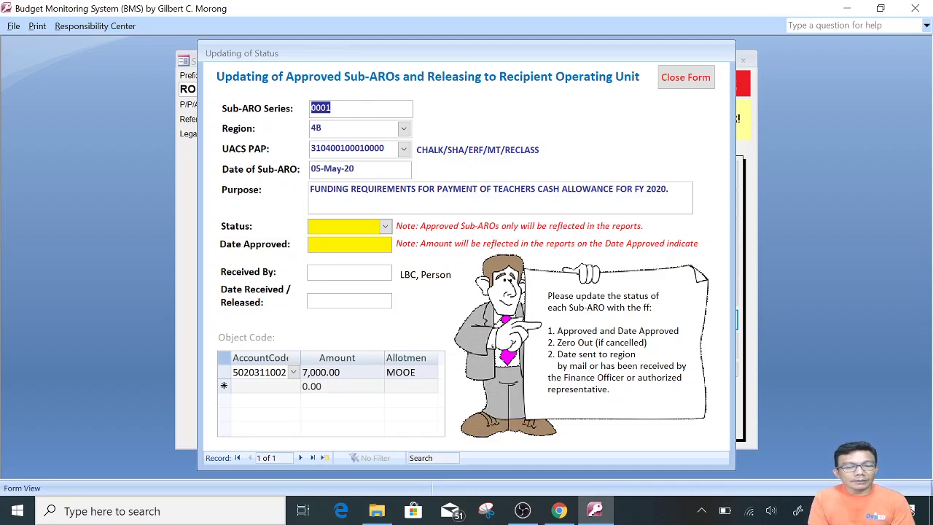
click(332, 108)
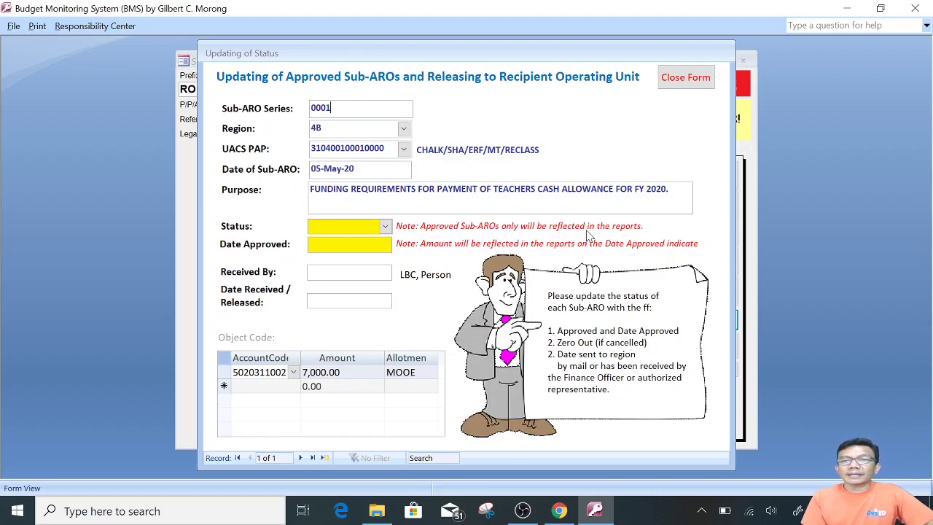
Mark Sub-ARO series 0001 as Approved with 05/07/2020 as the date approved.
click(388, 230)
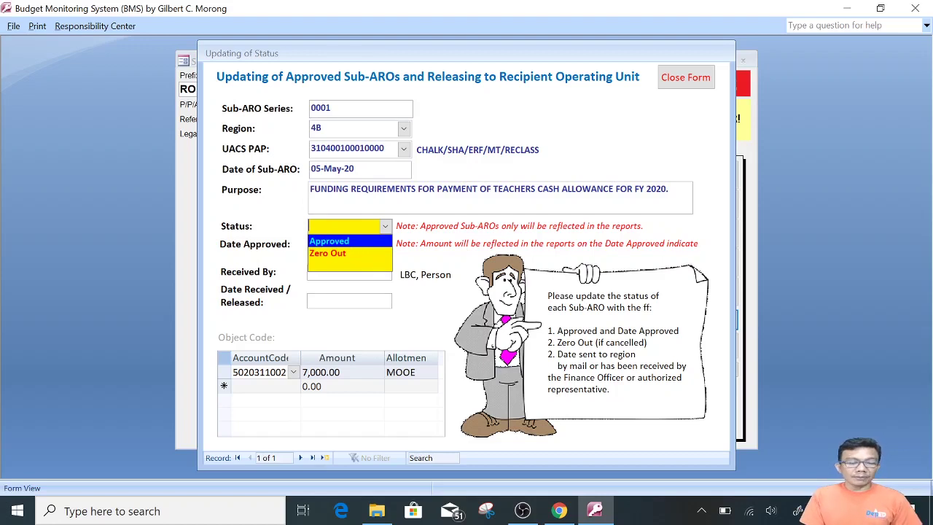
click(332, 243)
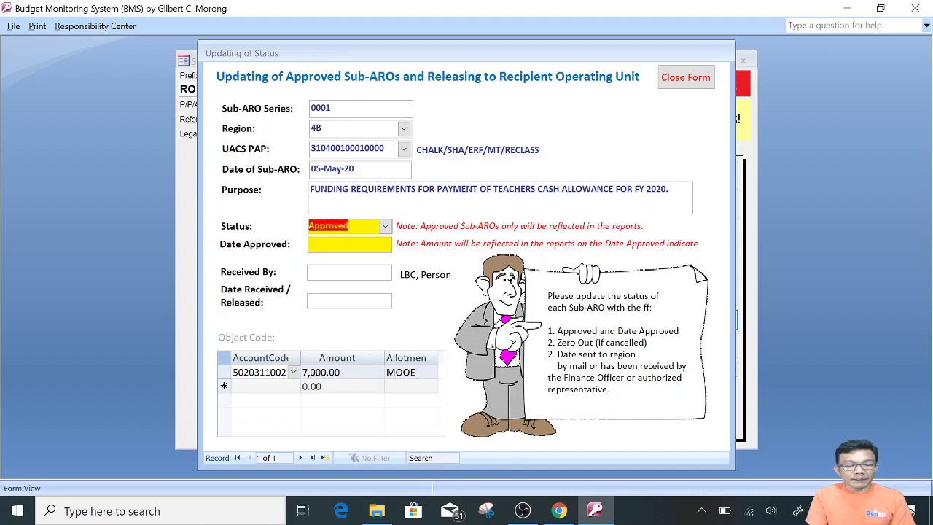
click(342, 243)
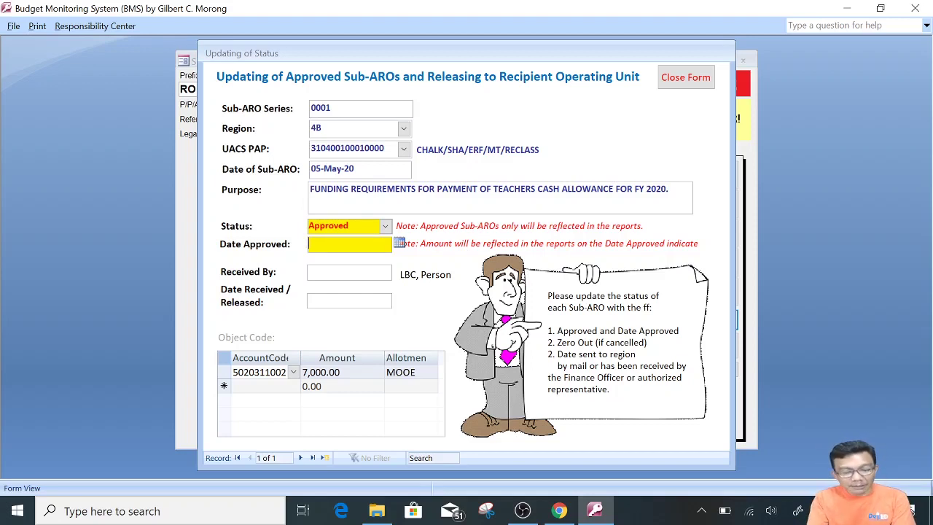
text(5/7)
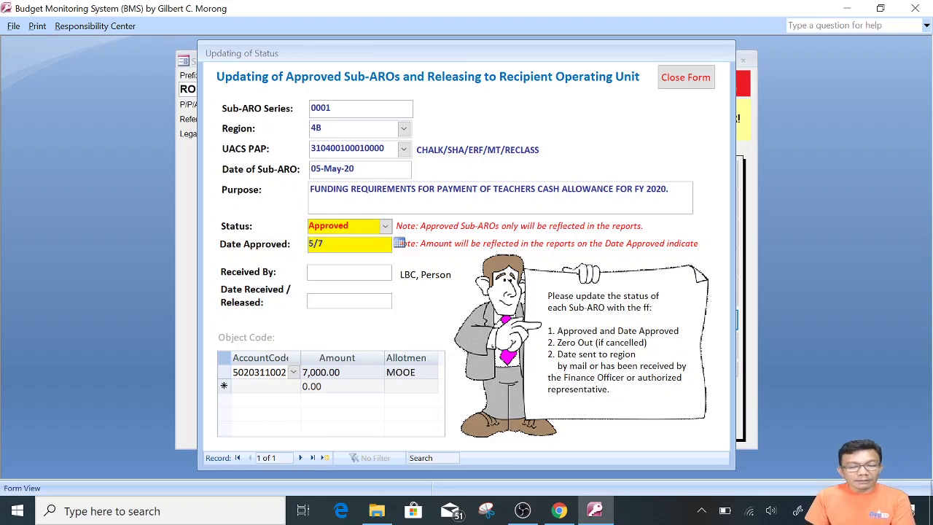
key(Tab)
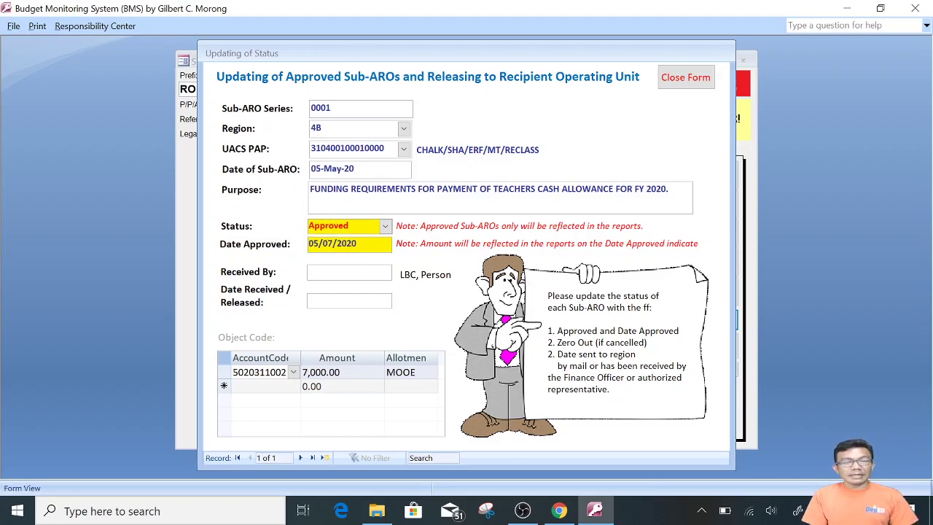
click(356, 243)
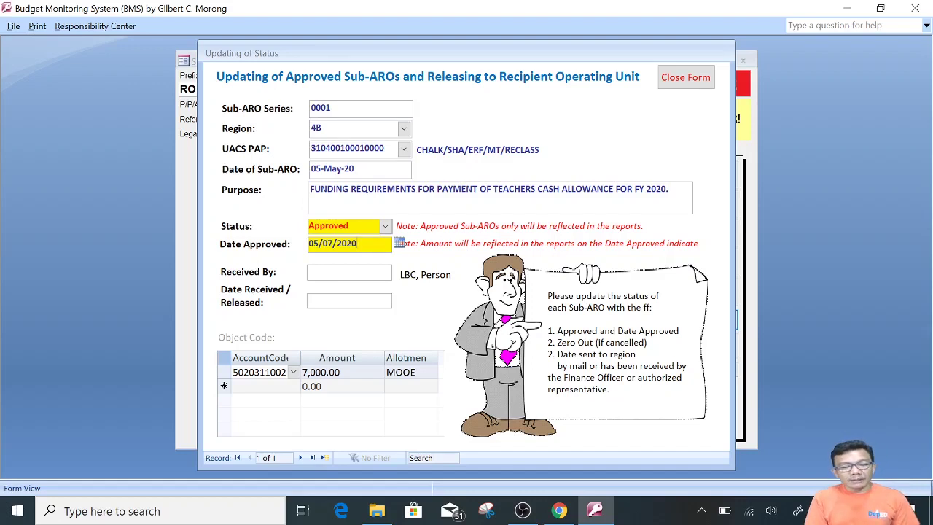
click(309, 272)
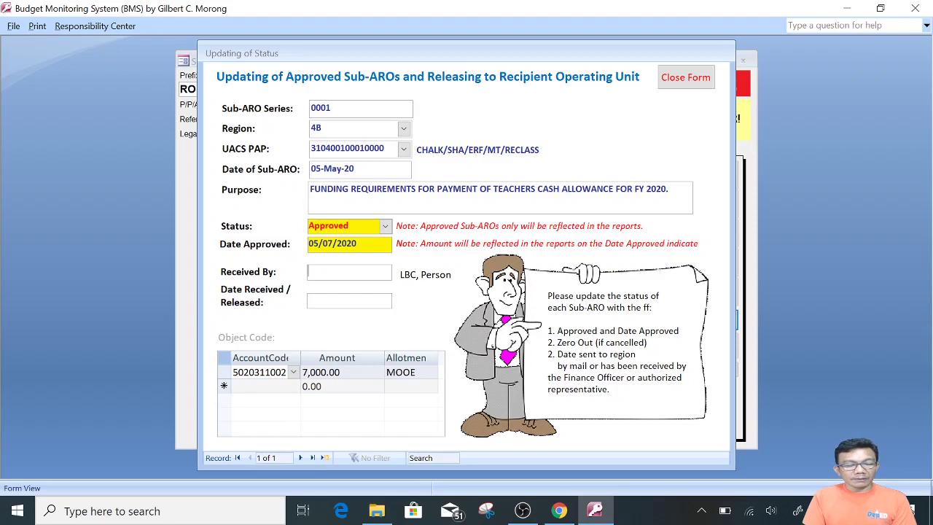
click(328, 301)
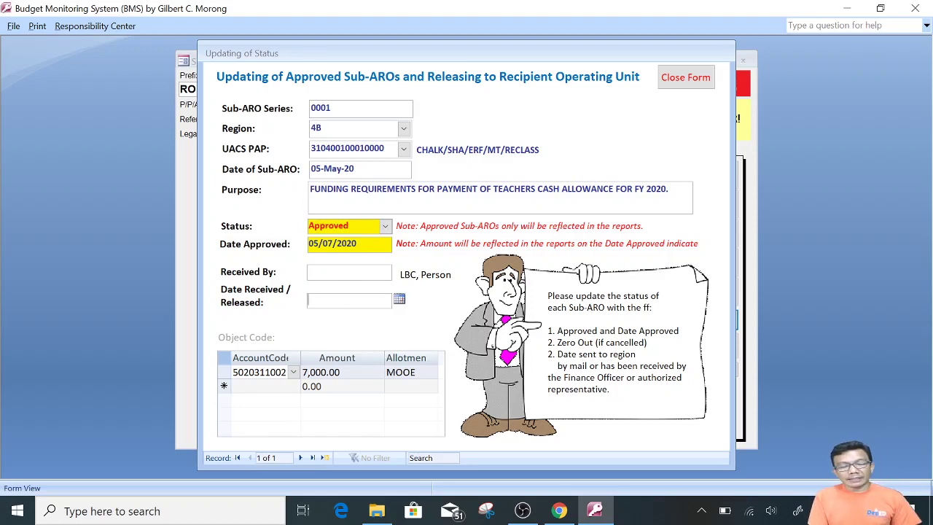
key(Tab)
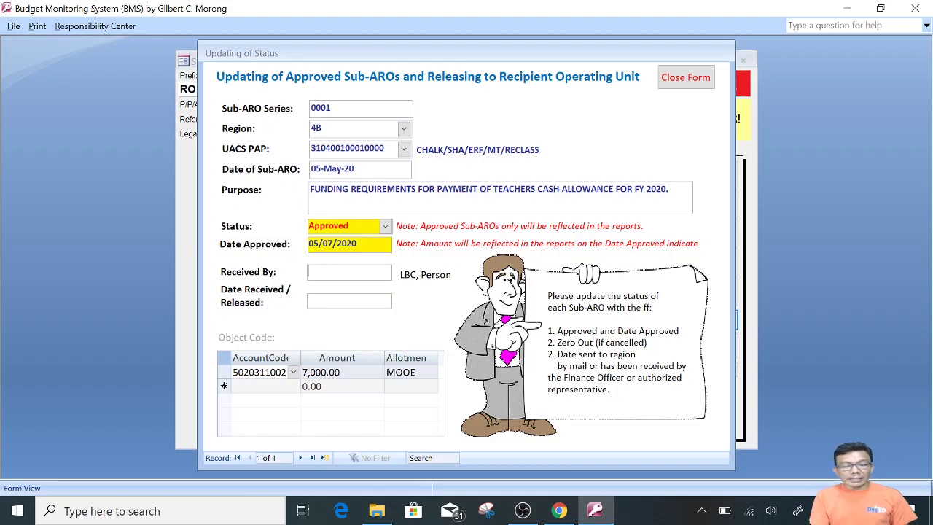
click(356, 244)
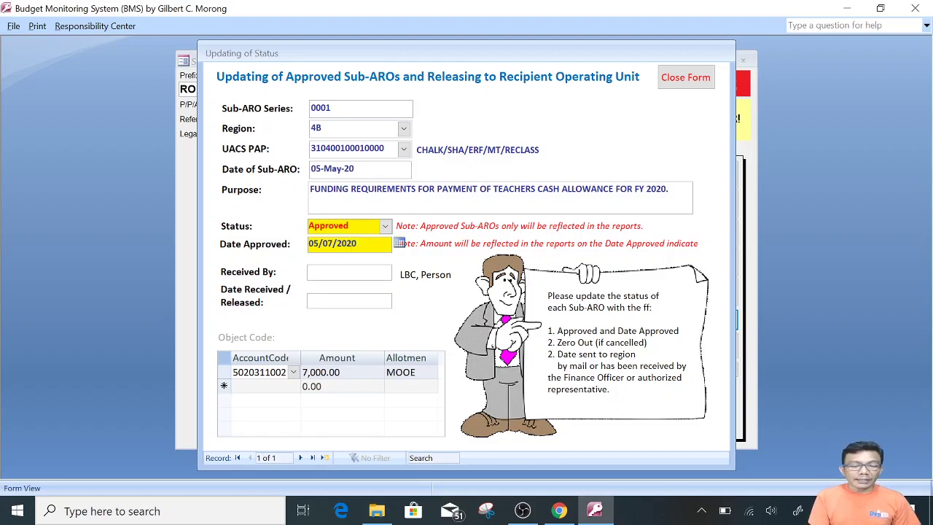
click(307, 271)
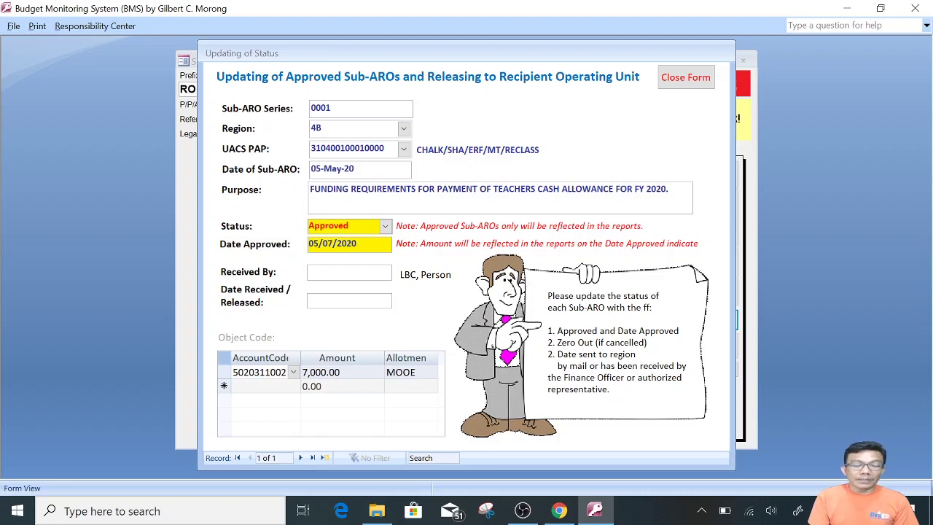
Close the approval status form and the Sub-ARO data entry form to return to the main menu.
click(686, 80)
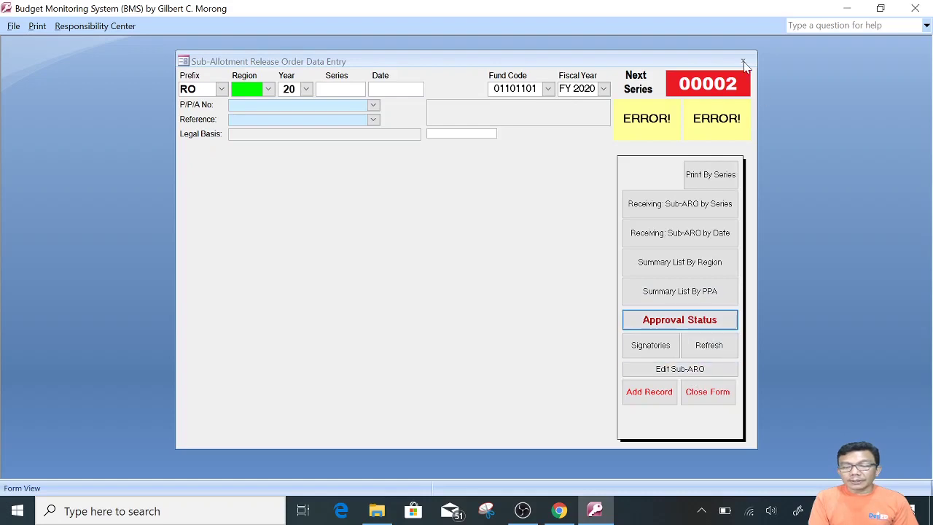
click(710, 398)
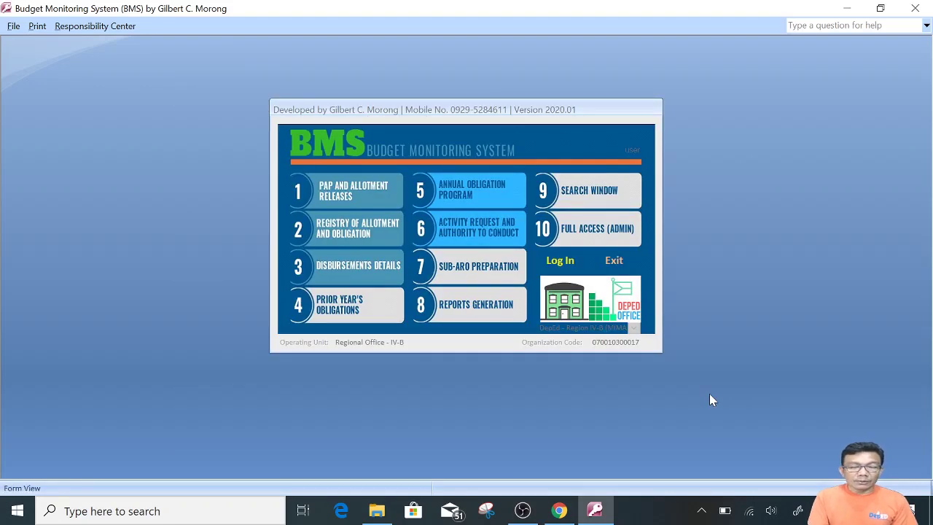
click(479, 272)
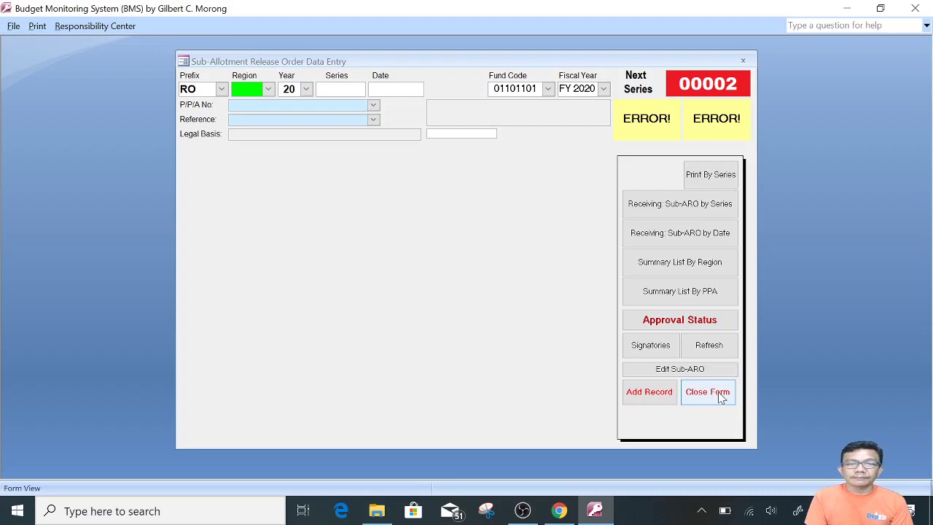
click(741, 63)
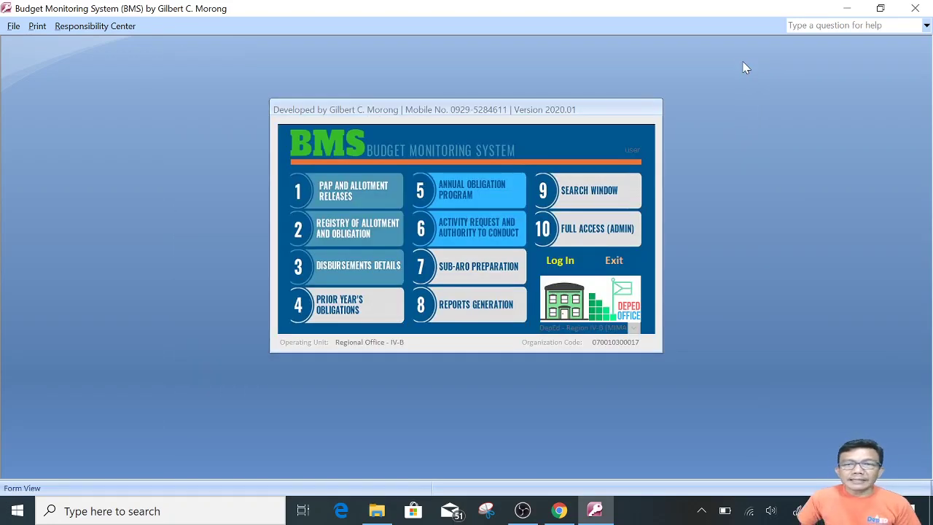
Reset the report data in Reports Generation, get fresh data, and open the Financial Accountability Reports form.
click(481, 313)
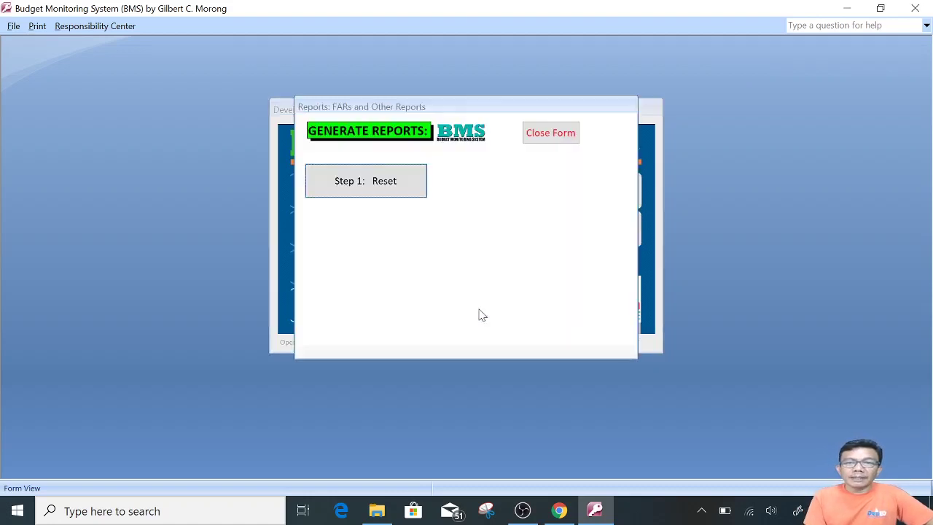
click(356, 177)
click(357, 241)
click(357, 313)
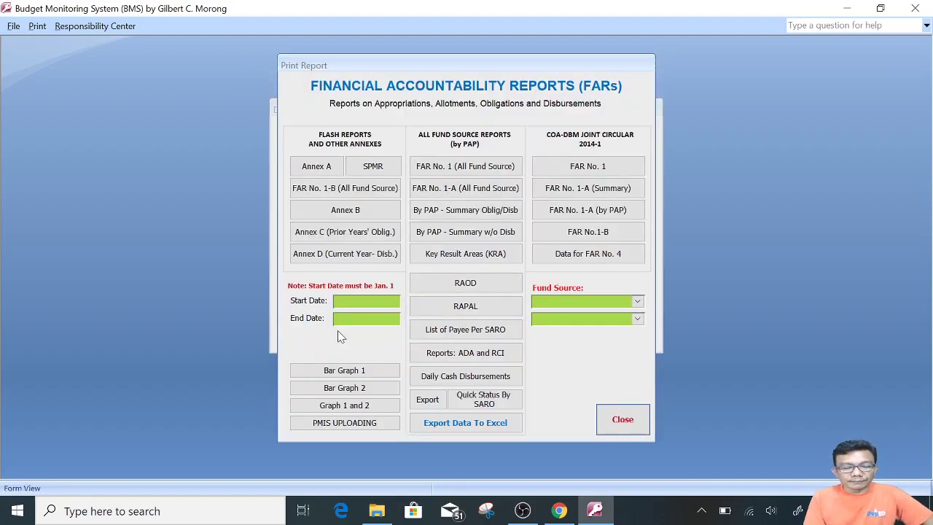
Set the reporting period from 01/01/2020 to 05/31/2020.
text(01/01/2020)
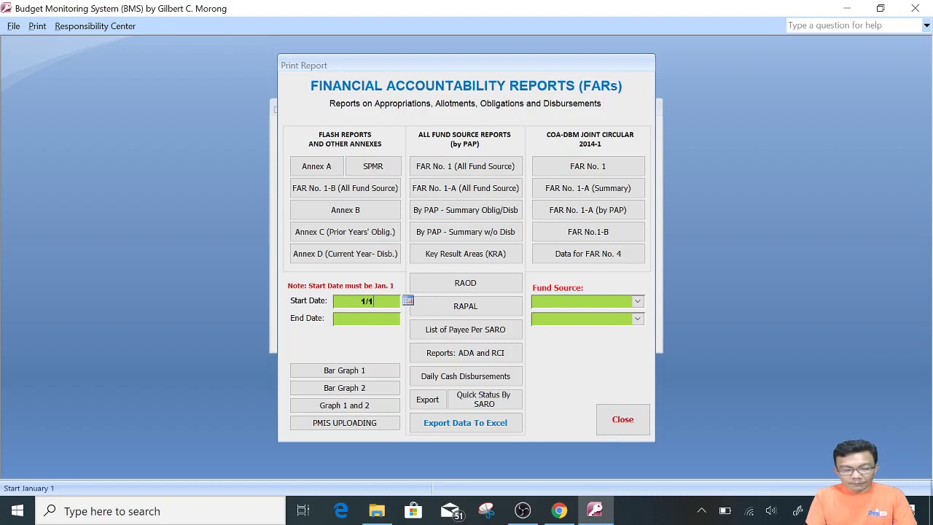
key(Tab)
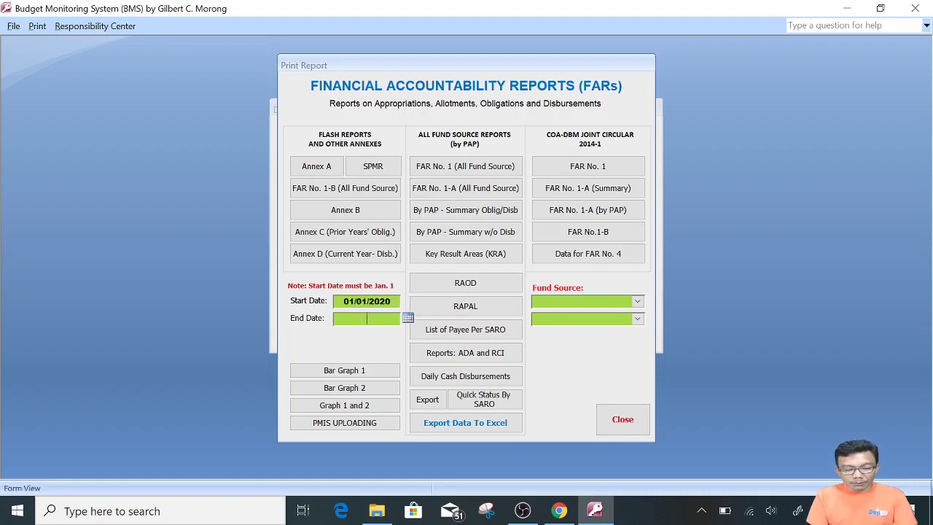
text(5/31/2020)
key(Tab)
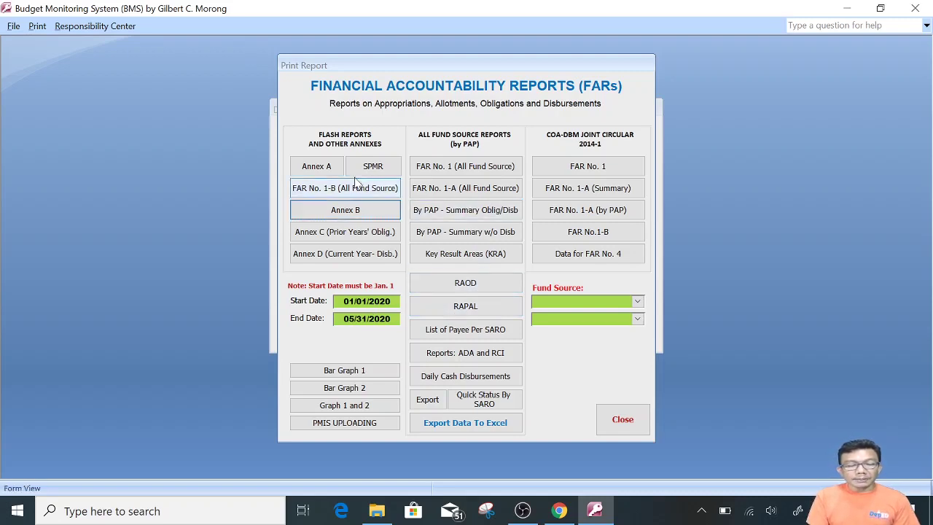
Open the Annex A report, examine the transfer and unobligated allotment columns on both pages, and close it.
click(318, 164)
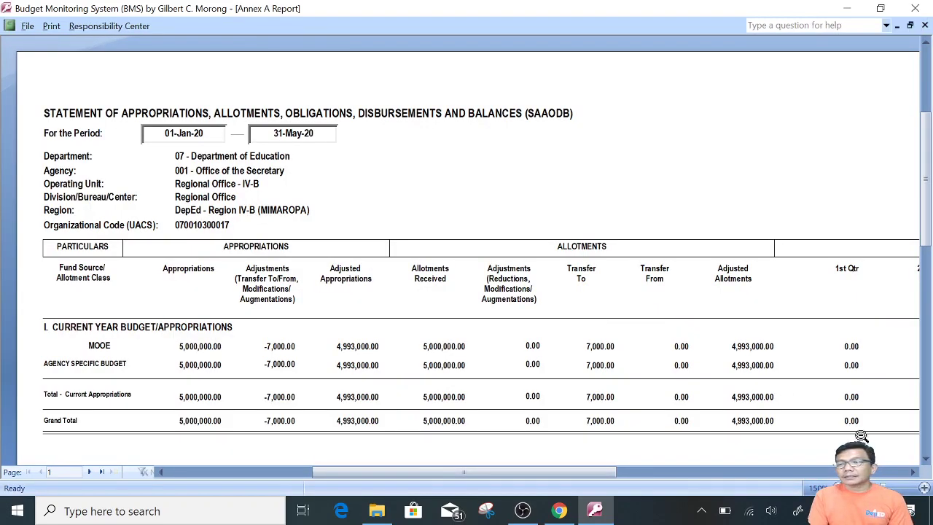
scroll(875, 437, down, 3)
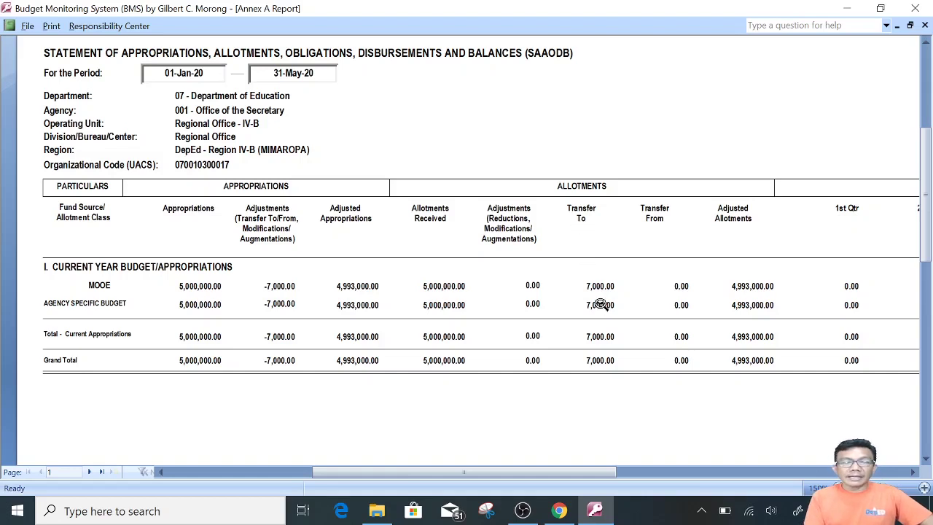
click(90, 471)
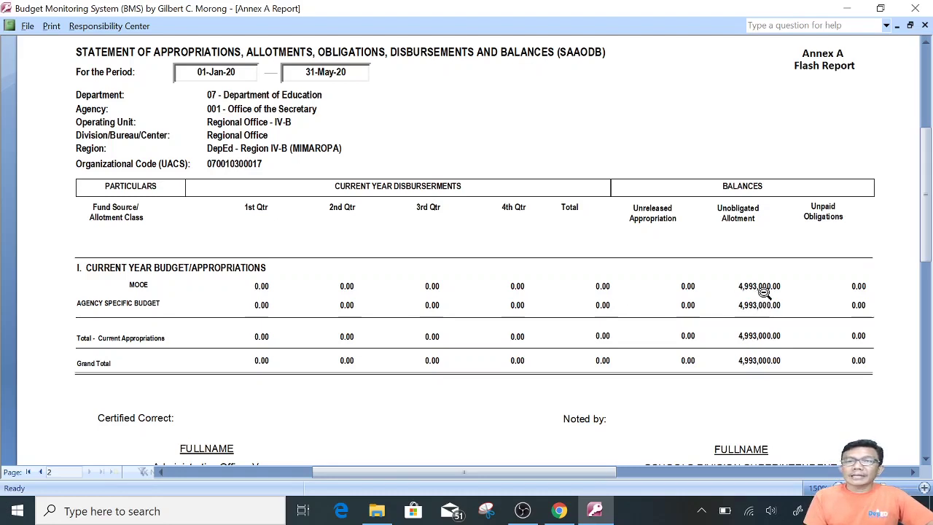
click(925, 25)
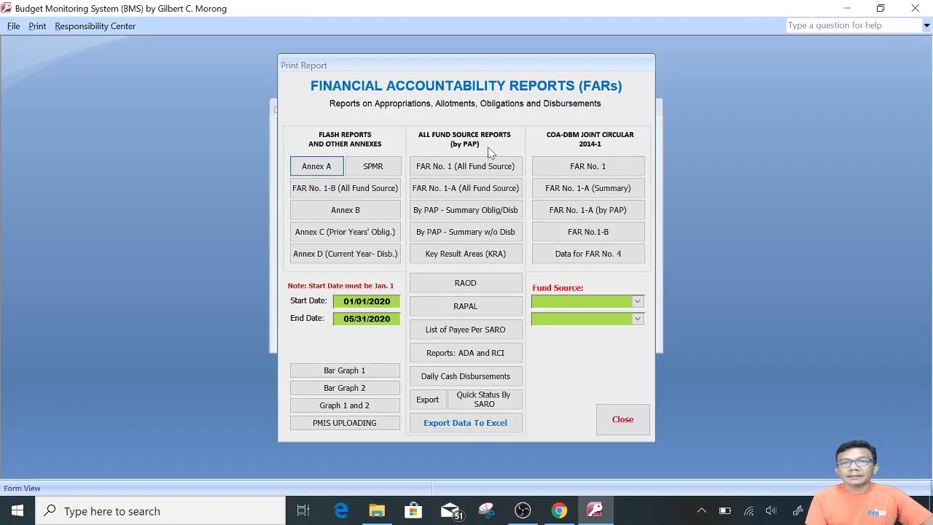
Open FAR No. 1 (All Fund Source), examine its appropriation adjustments and allotment transfers, and close the report.
click(455, 168)
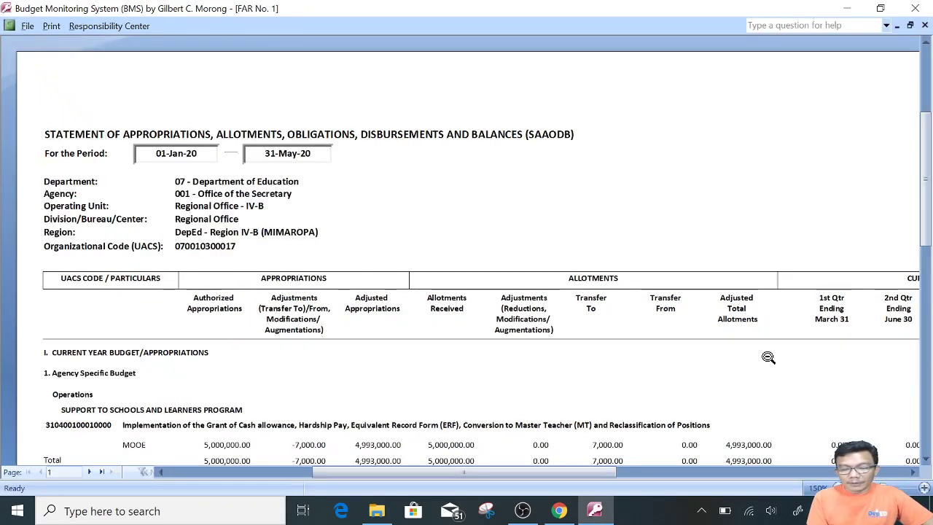
click(925, 461)
click(924, 461)
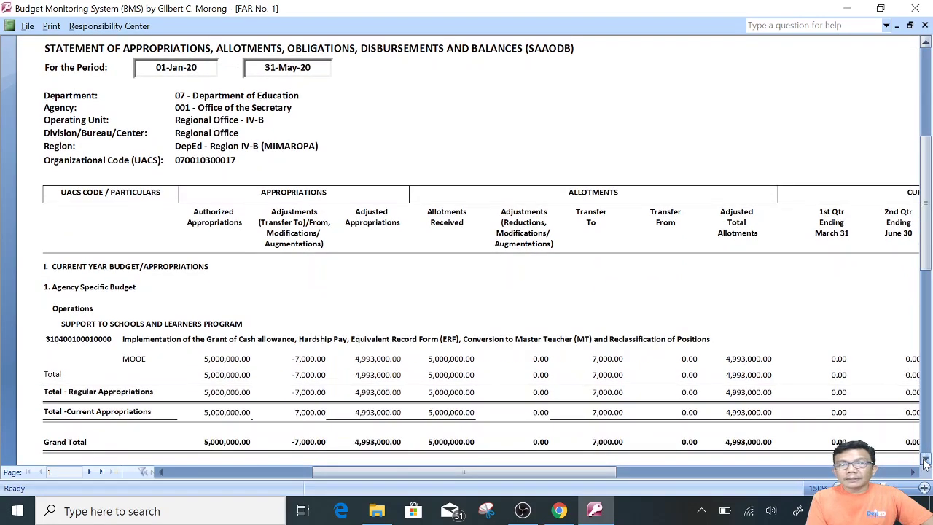
click(924, 461)
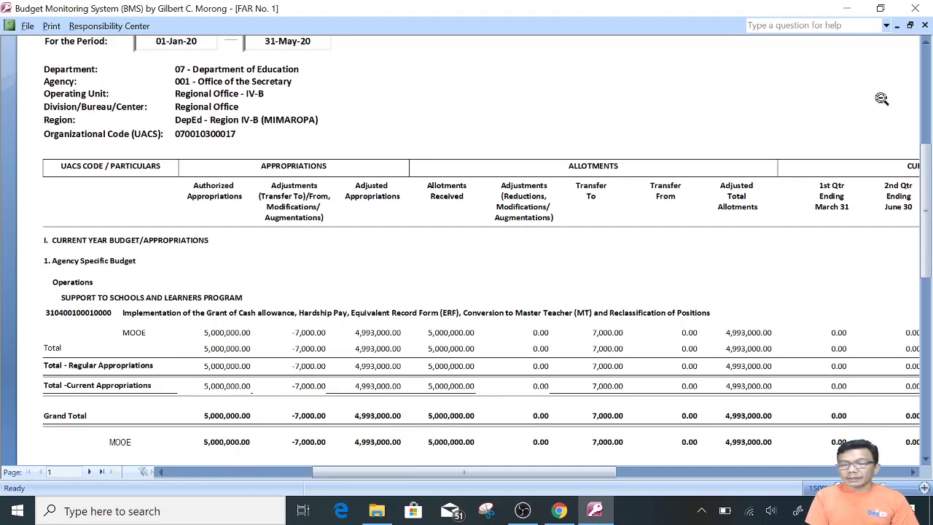
click(924, 26)
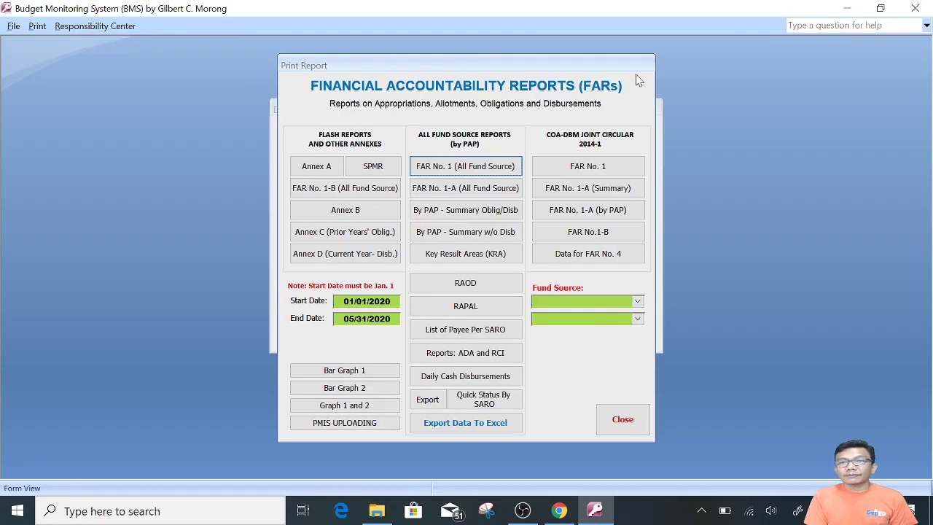
Open FAR No. 1-A (All Fund Source), examine the Chalk Allowance transfer and unobligated allotment on both pages, and close it.
click(459, 188)
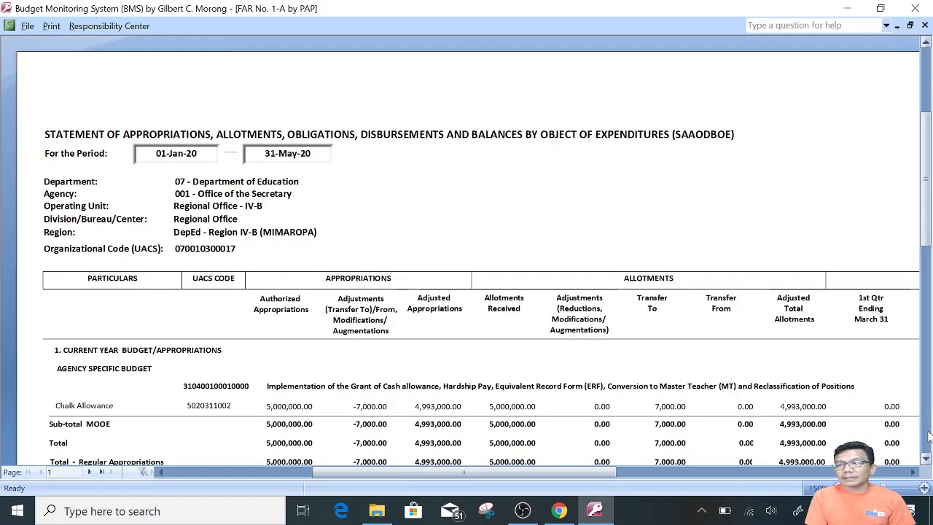
click(927, 460)
click(927, 460)
click(927, 460)
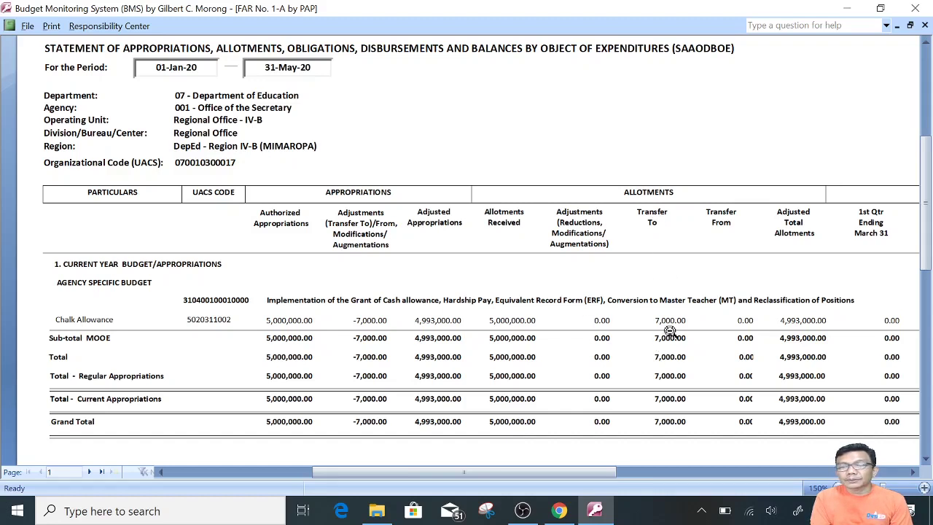
click(91, 471)
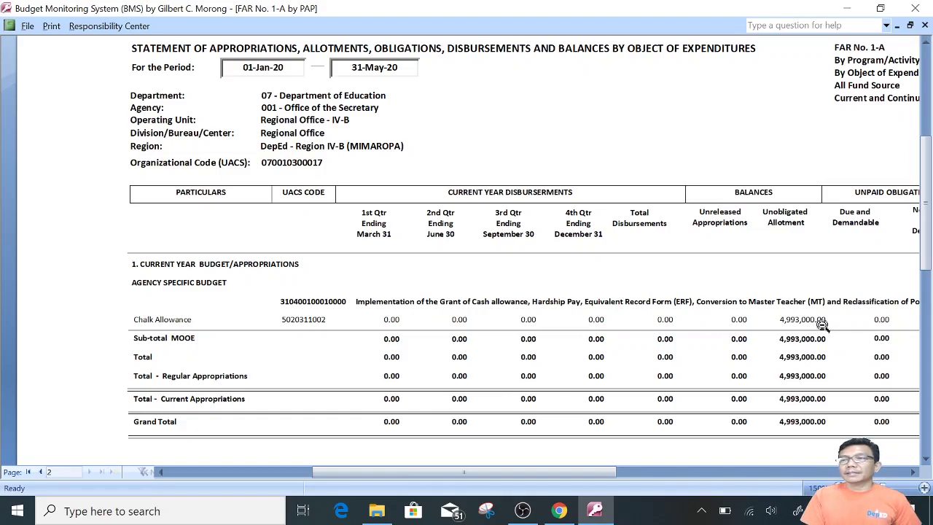
click(925, 25)
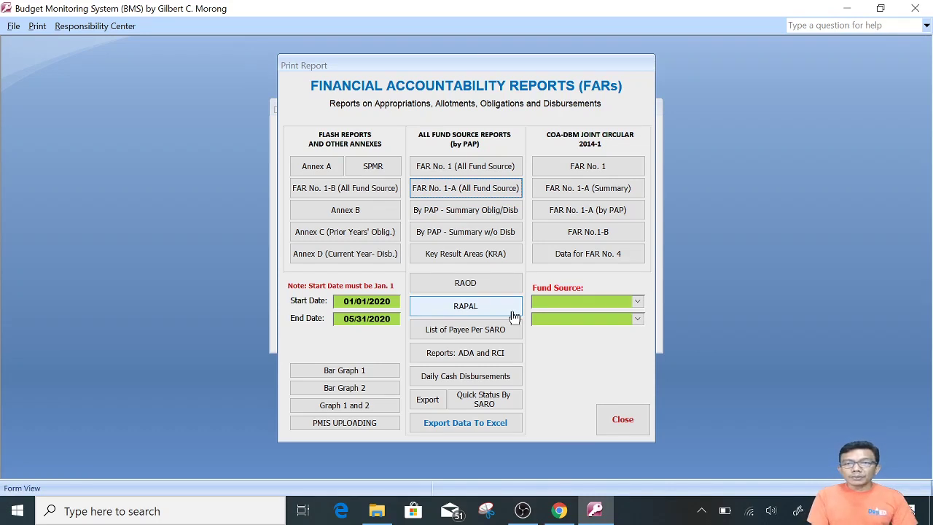
Close both report forms and open the existing Sub-ARO record in edit mode from Sub-ARO preparation.
click(624, 421)
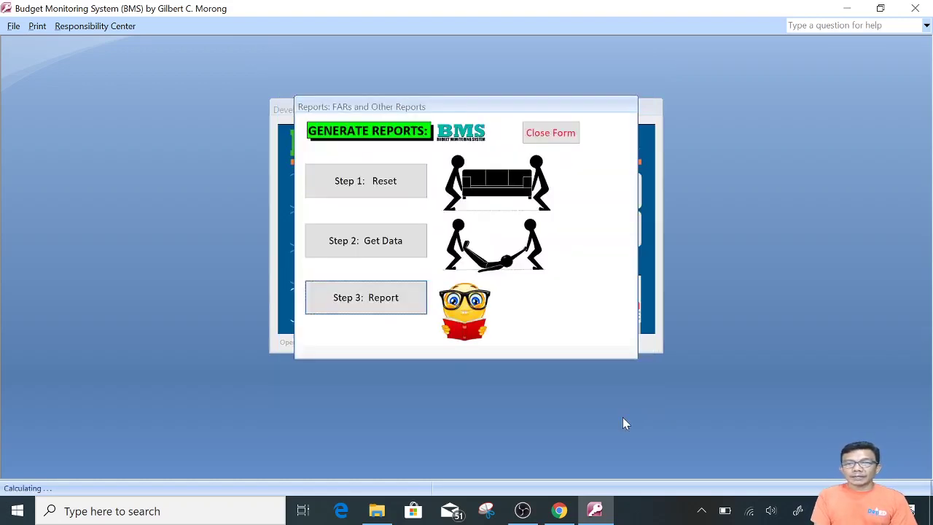
click(550, 132)
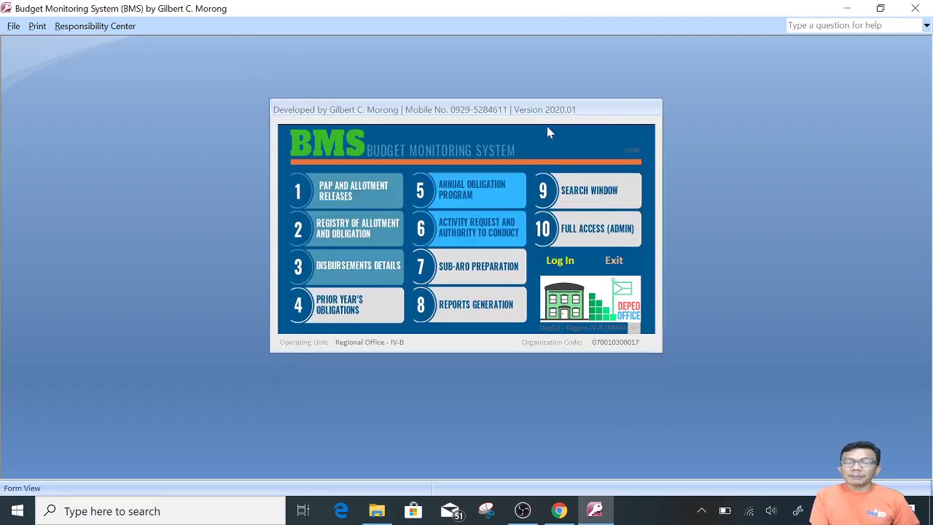
click(486, 272)
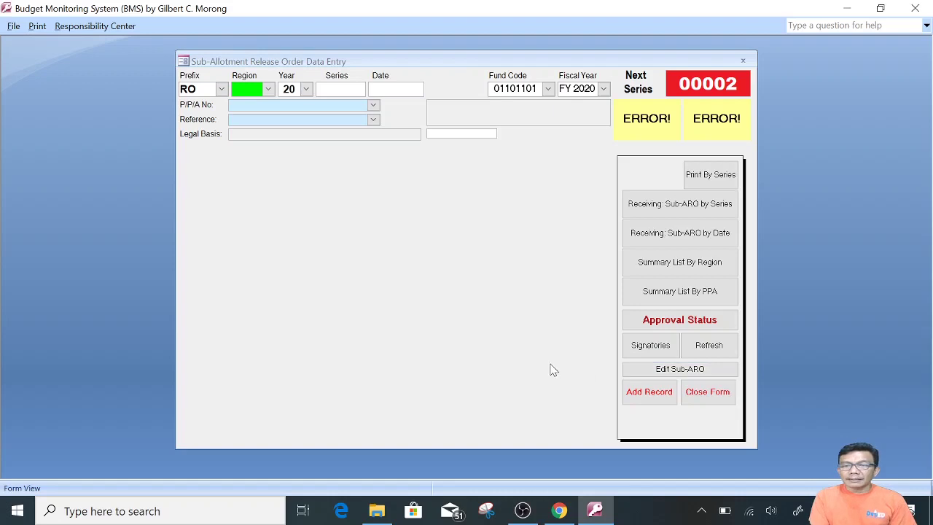
click(685, 371)
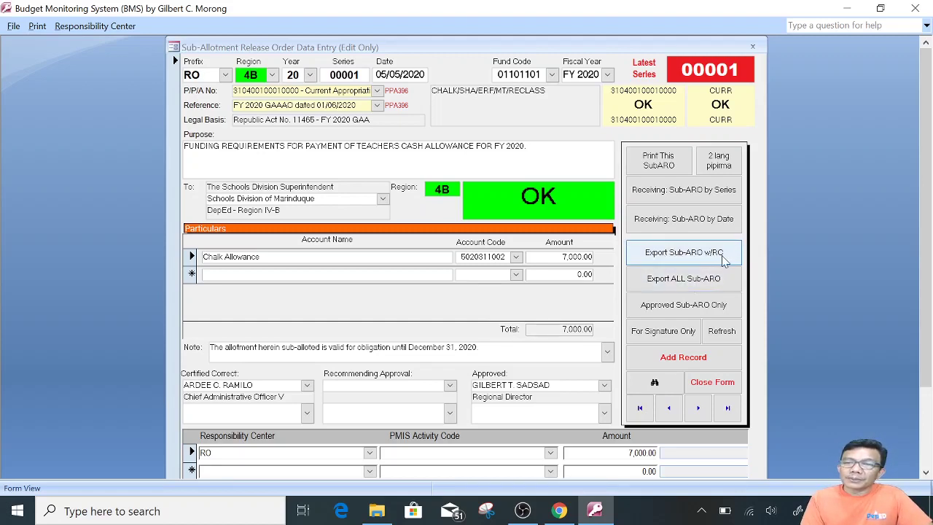
Export the Sub-ARO data with responsibility center to Excel and dismiss the Office sign-in window and activation notice.
click(669, 255)
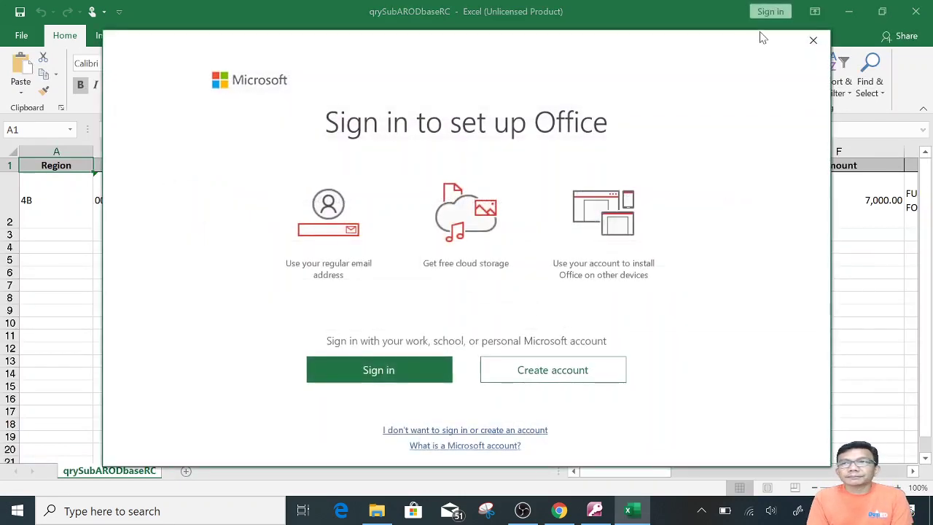
click(813, 41)
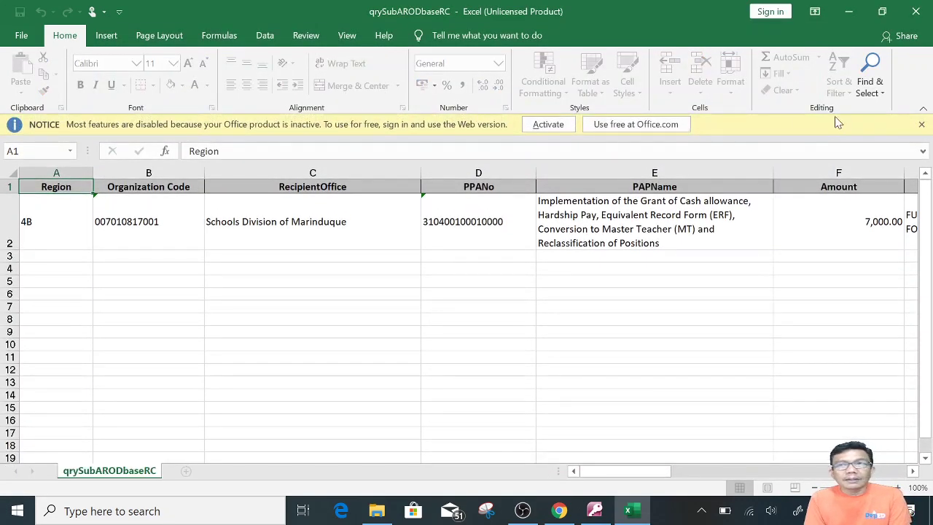
click(922, 125)
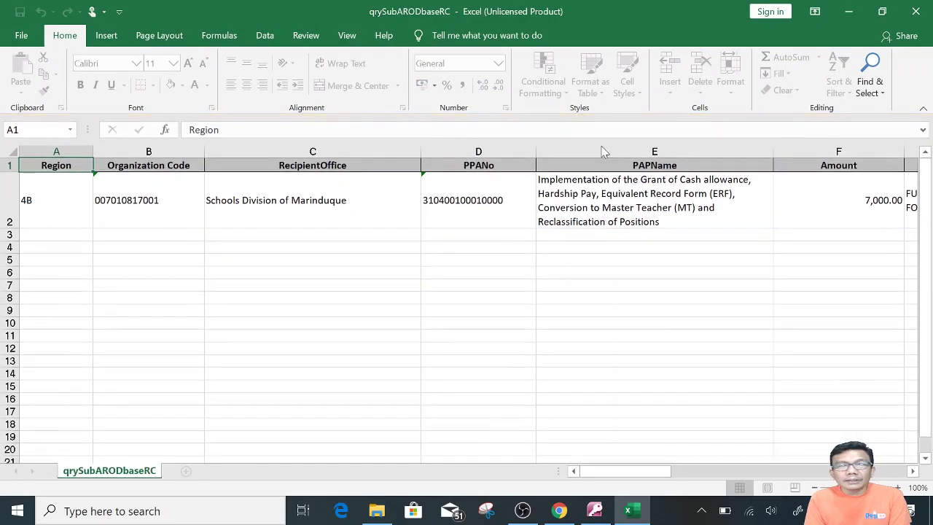
Examine the exported Sub-ARO row in Excel column by column, from Region through PMISActivityCode and AllotmentClass.
click(192, 210)
key(Left)
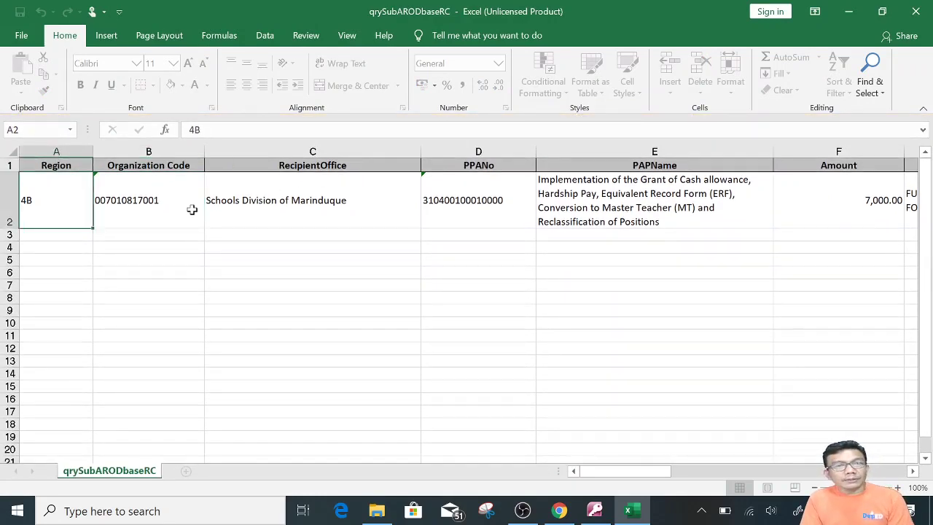
key(Right)
key(Right)
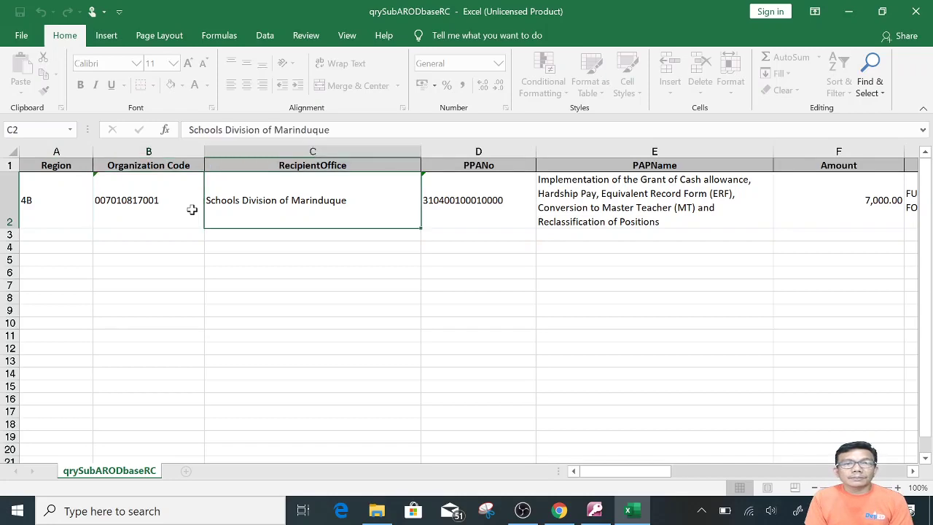
key(Right)
key(Right)
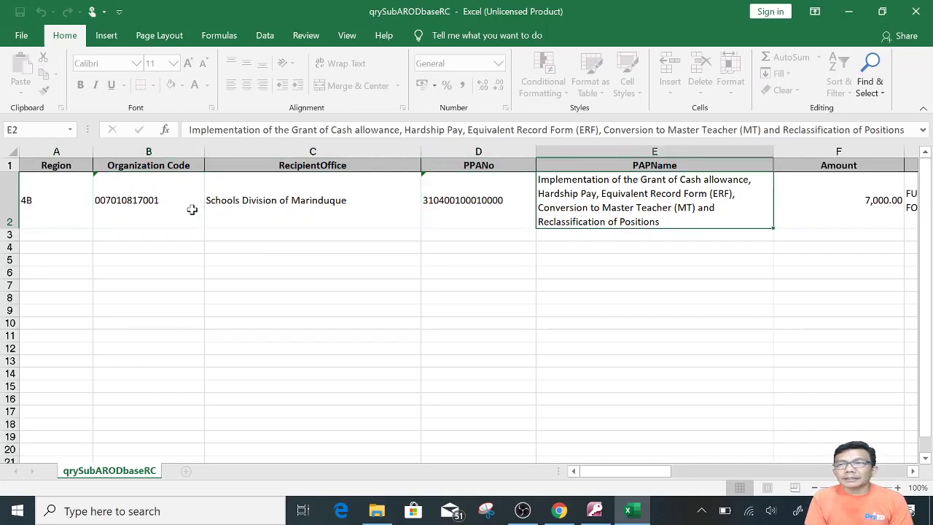
key(Right)
key(Right)
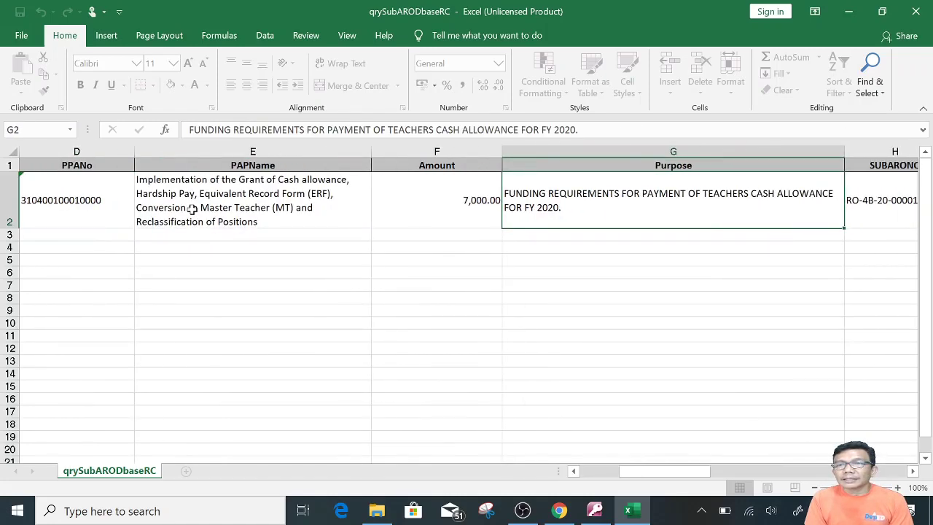
key(Right)
key(Right)
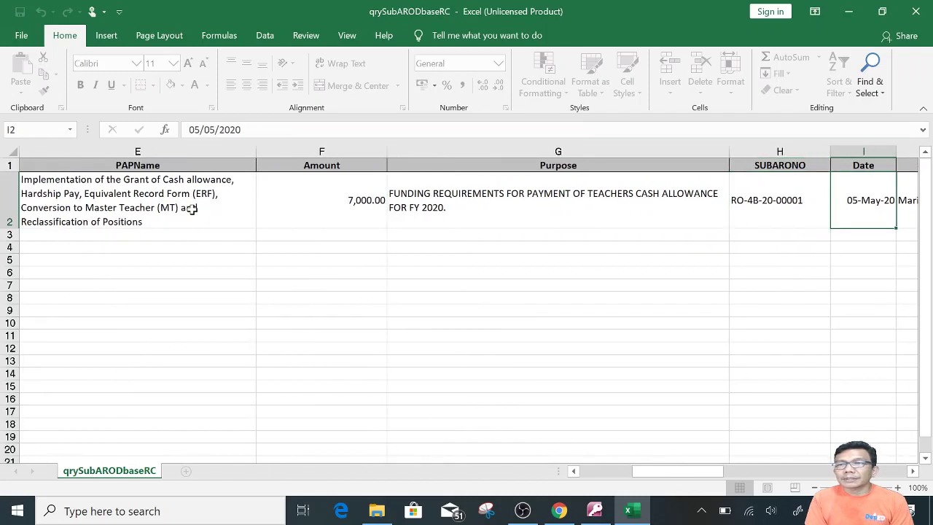
key(Right)
key(Right)
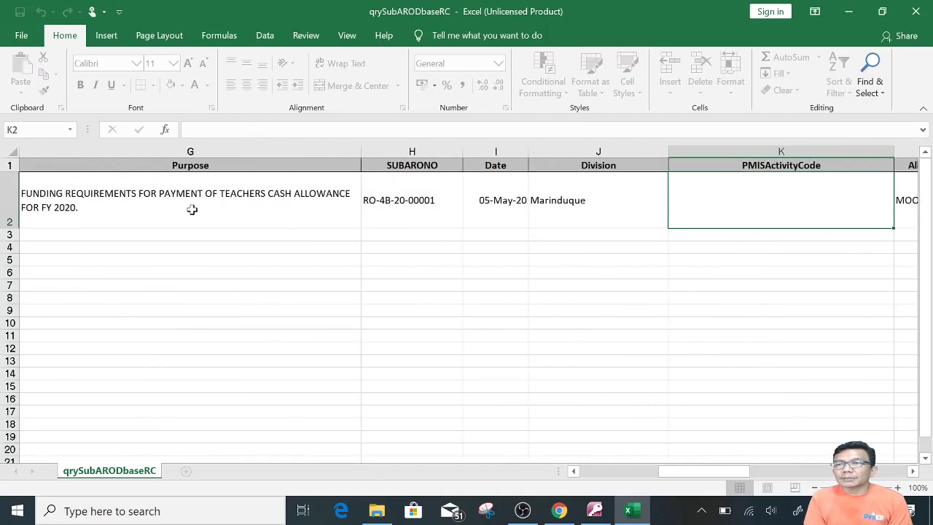
key(Right)
key(Left)
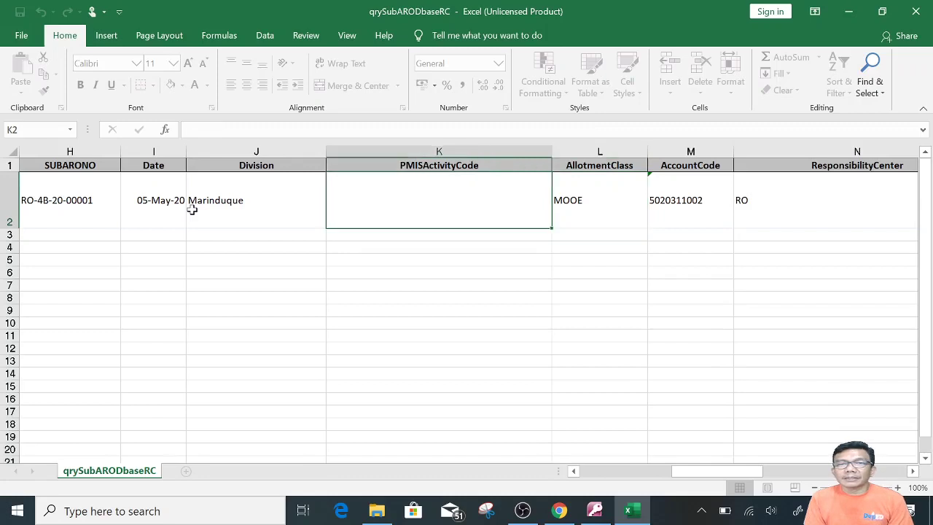
Examine the exported Sub-ARO row from AllotmentClass through AccountCode, ResponsibilityCenter, Series, PPAControl and AllotmentType to Status.
key(Right)
key(Right)
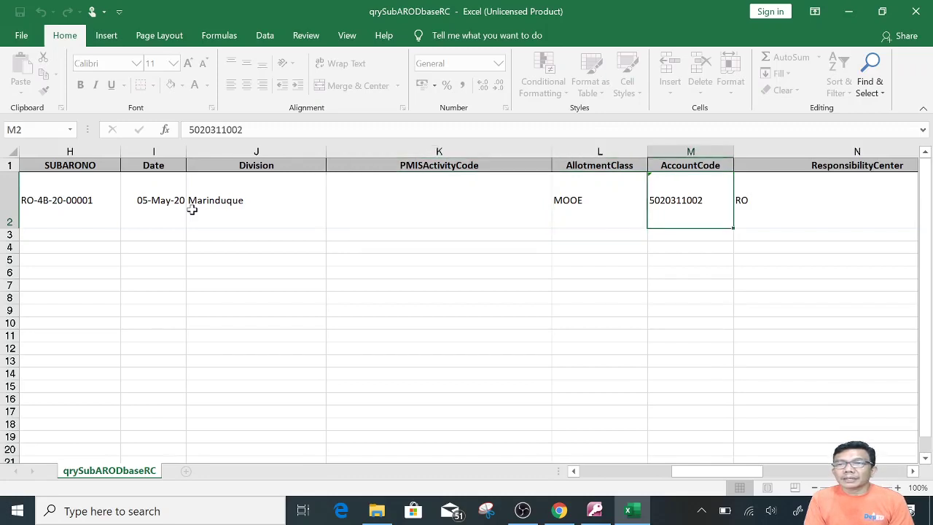
key(Right)
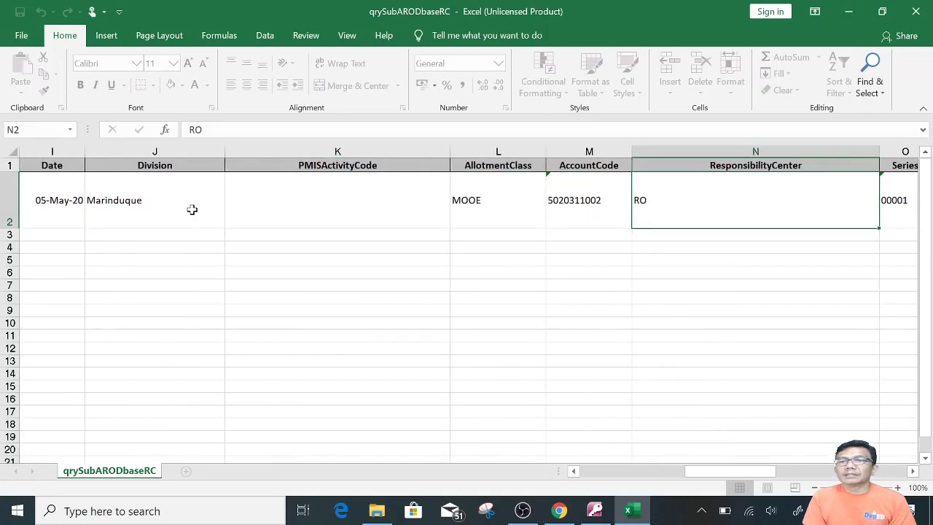
key(Right)
key(Right)
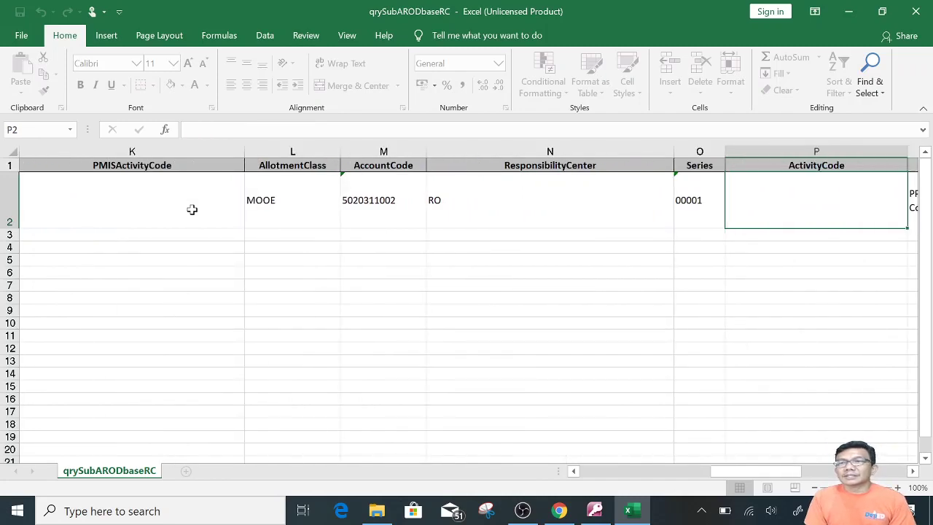
key(Right)
key(Left)
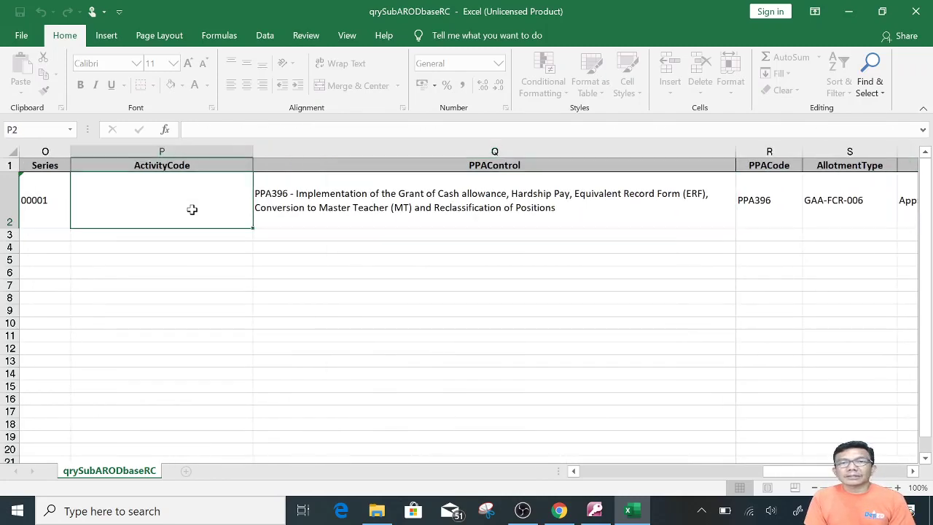
key(Right)
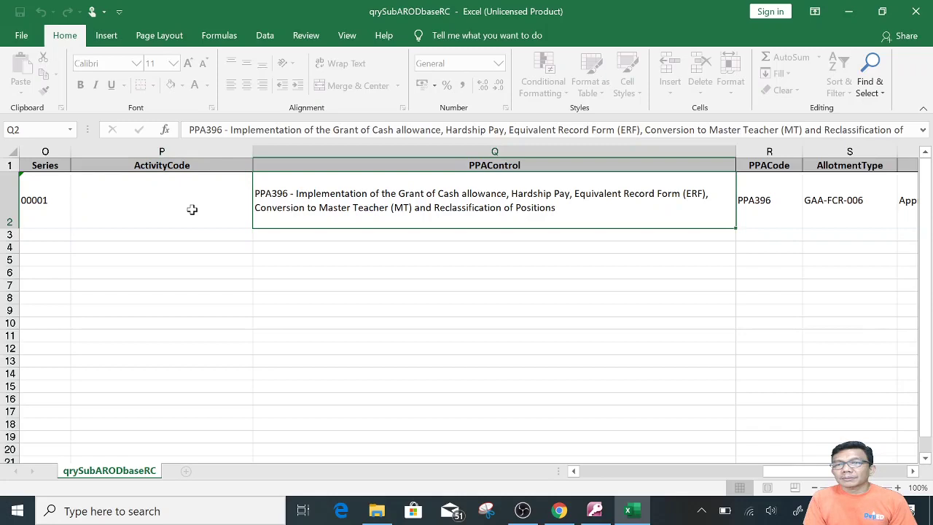
key(Right)
key(Right)
key(Right)
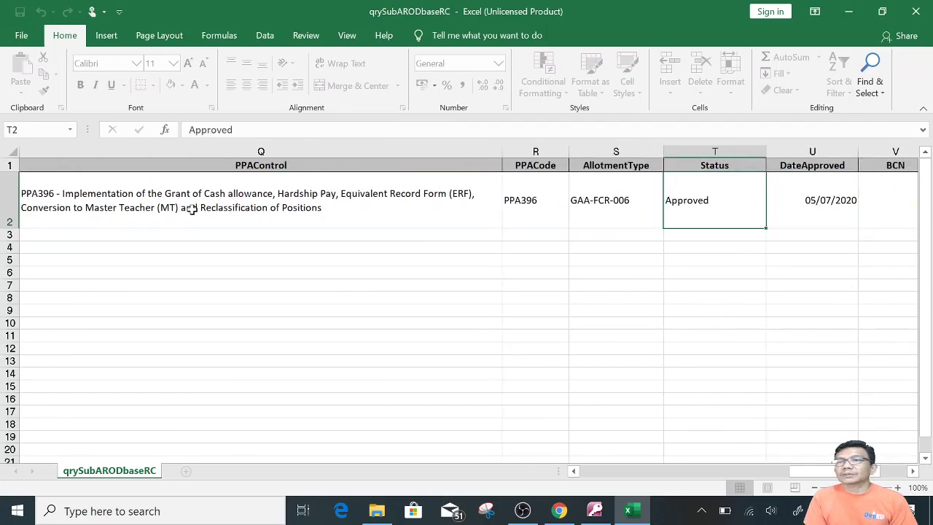
Compare Status with DateApproved in the exported row, and examine the remaining columns BCN, SARO_ABM, AllotmentPeriodLong and ARATC.
key(Right)
key(Left)
key(Right)
key(Left)
key(Right)
key(Left)
key(Right)
key(Left)
key(Right)
key(Left)
key(Right)
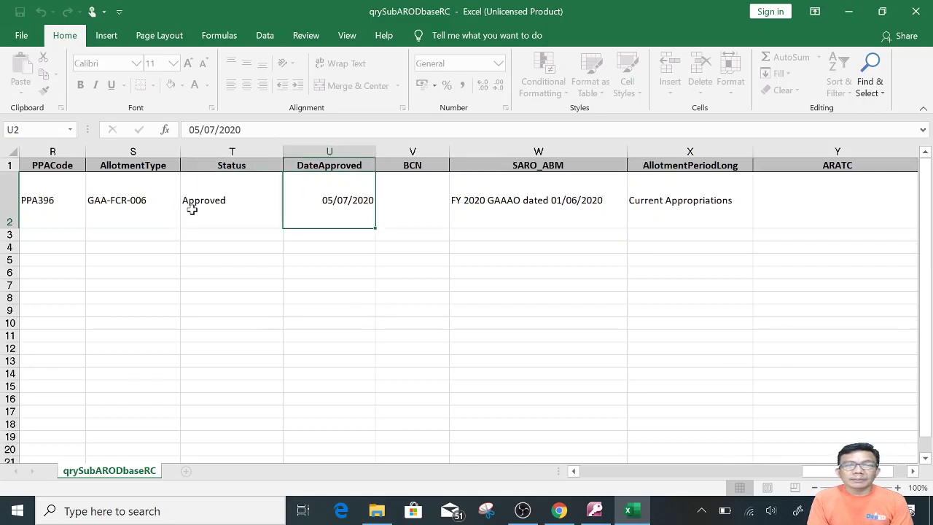
key(Right)
key(Right)
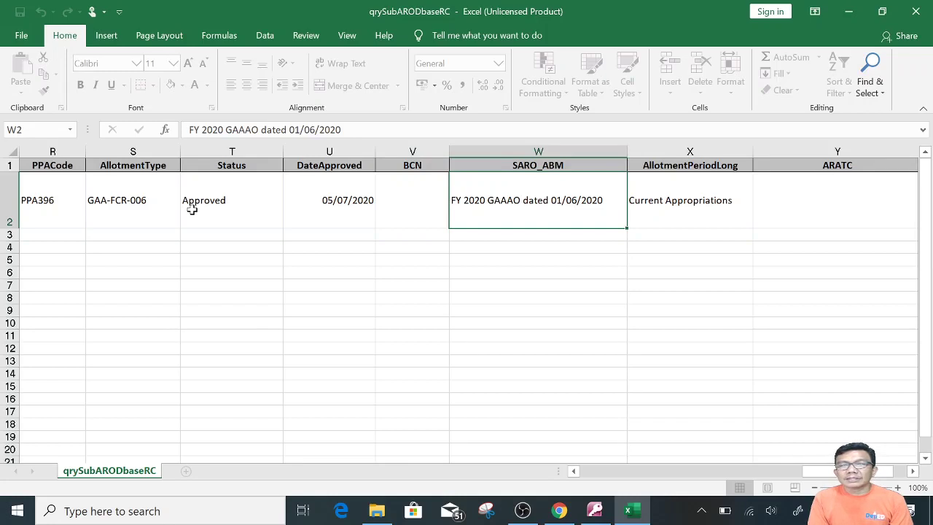
key(Right)
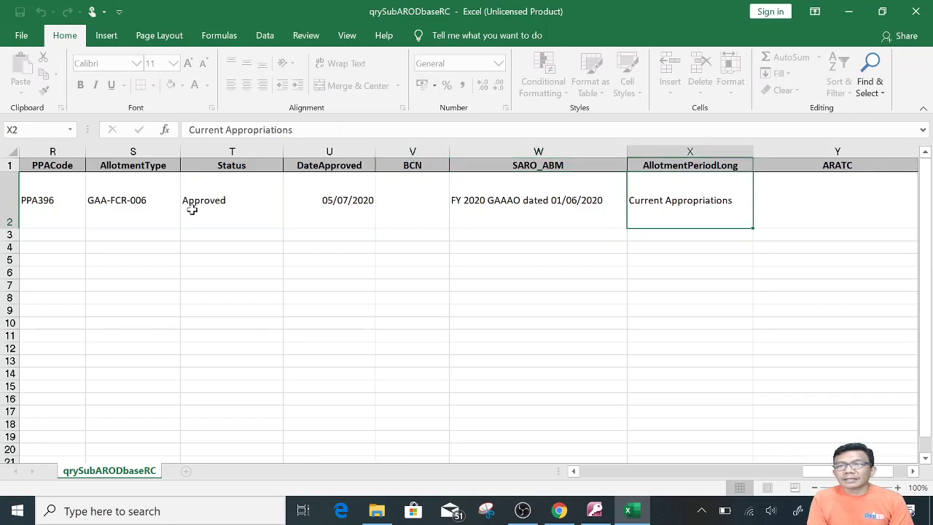
key(Right)
key(Right)
Return to the RecipientOffice cell at the start of the exported row and close the qrySubARODbaseRC workbook.
key(Left)
key(Left)
key(Left)
key(Left)
key(Left)
key(Left)
key(Left)
key(Left)
key(Left)
key(Left)
key(Left)
key(Left)
key(Left)
key(Left)
key(Left)
key(Left)
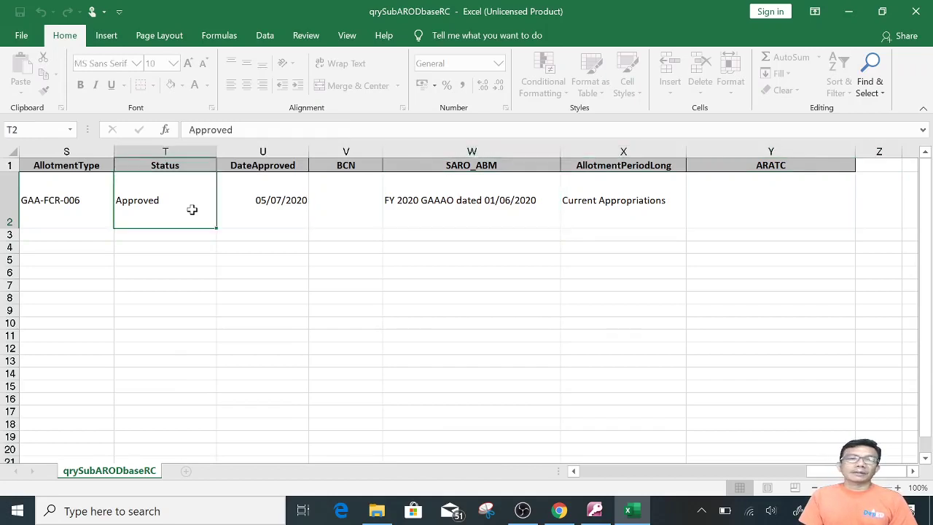
key(Home)
key(Right)
key(Right)
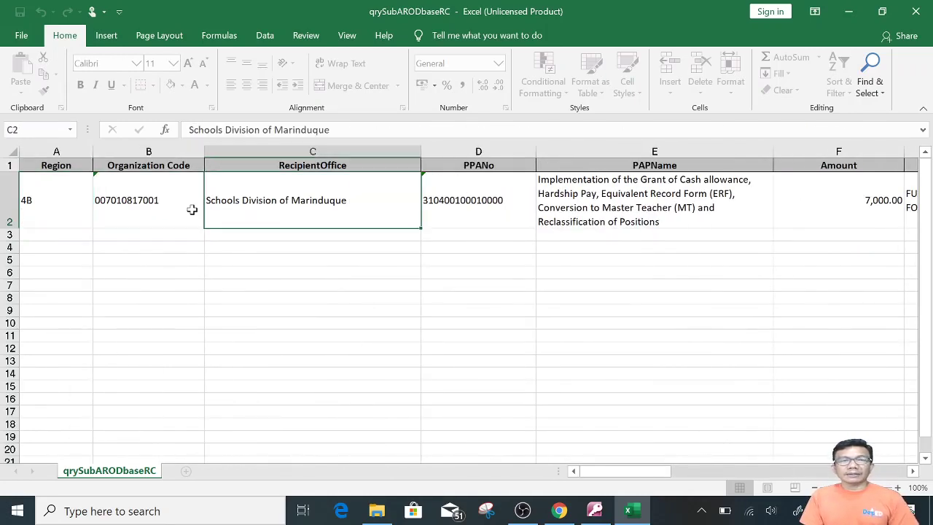
key(Down)
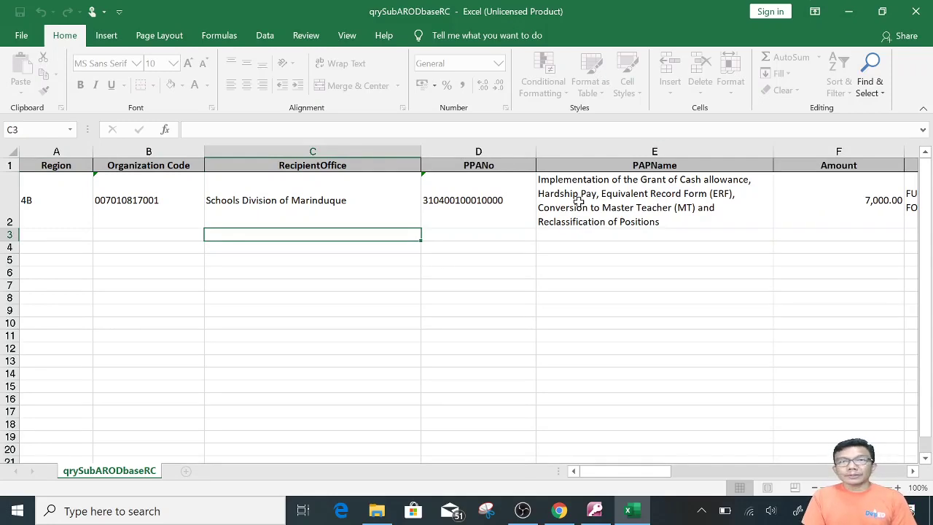
click(415, 221)
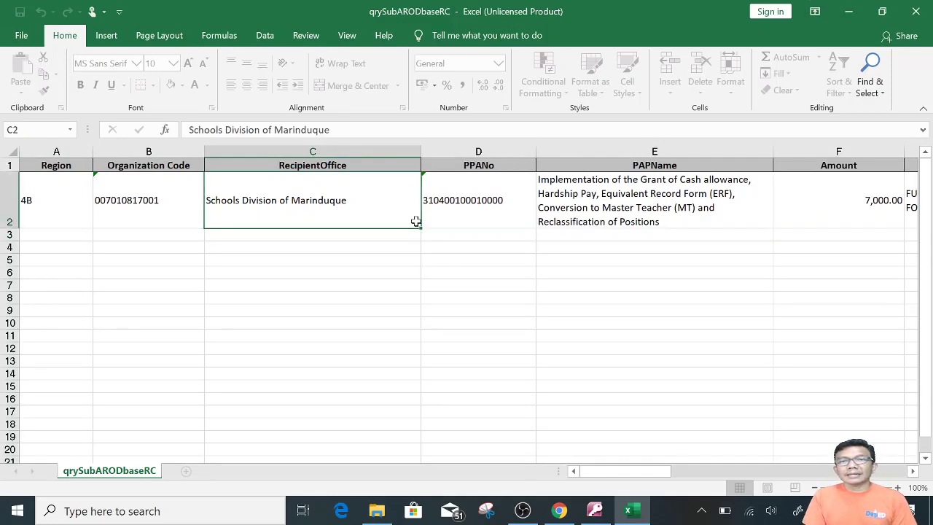
click(915, 13)
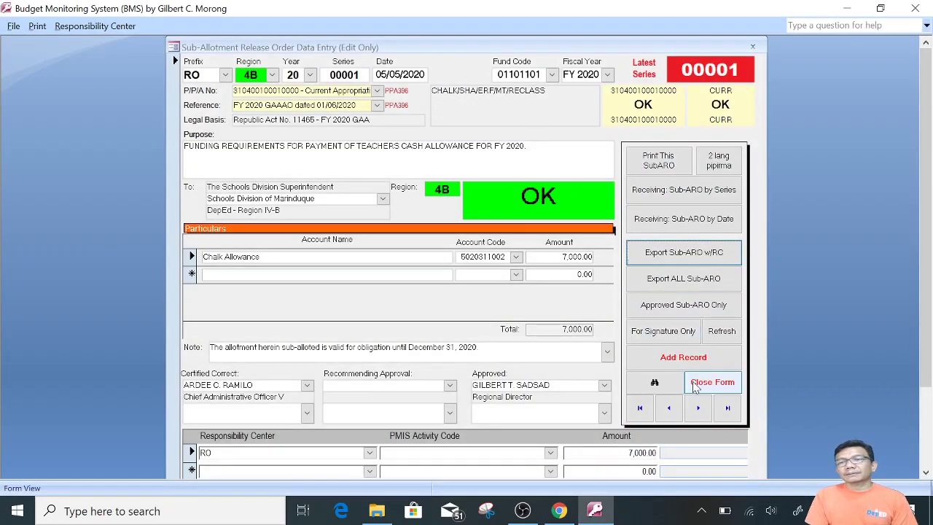
Export all Sub-ARO records to Excel and dismiss the Office sign-in window.
click(693, 280)
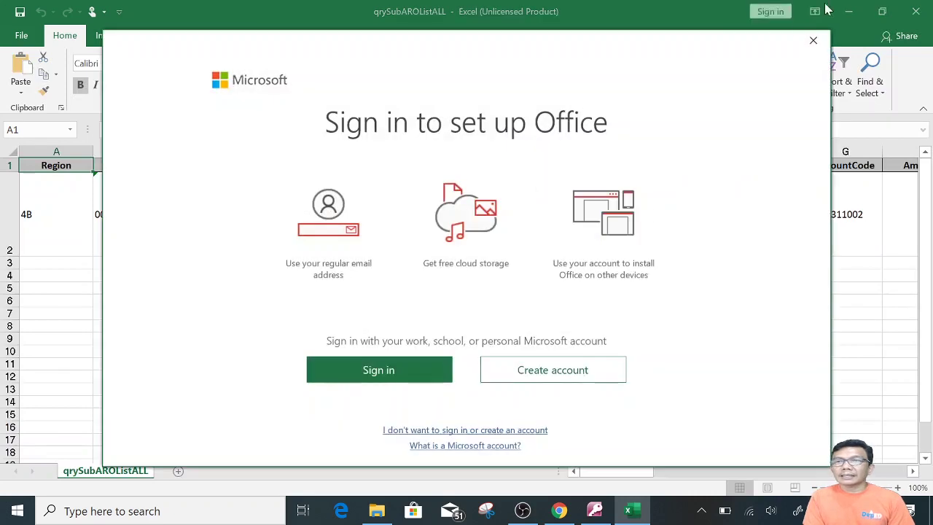
click(814, 40)
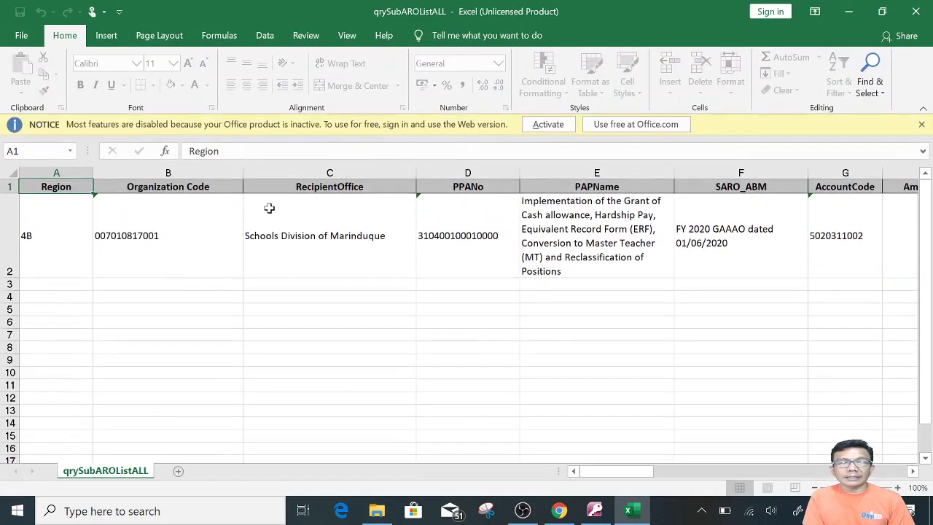
Examine the full Sub-ARO list export column by column, from Organization Code through Amount, Division and LegalBasisLong to Status.
click(269, 209)
key(Right)
key(Right)
key(Right)
key(Right)
key(Right)
key(Right)
key(Right)
key(Right)
key(Right)
key(Right)
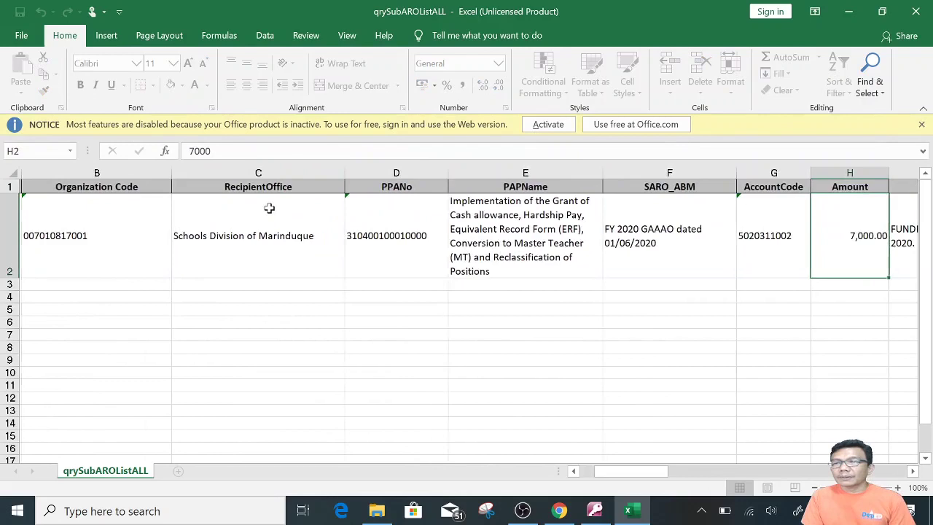
key(Right)
key(Right)
key(Right)
key(Right)
key(Right)
key(Right)
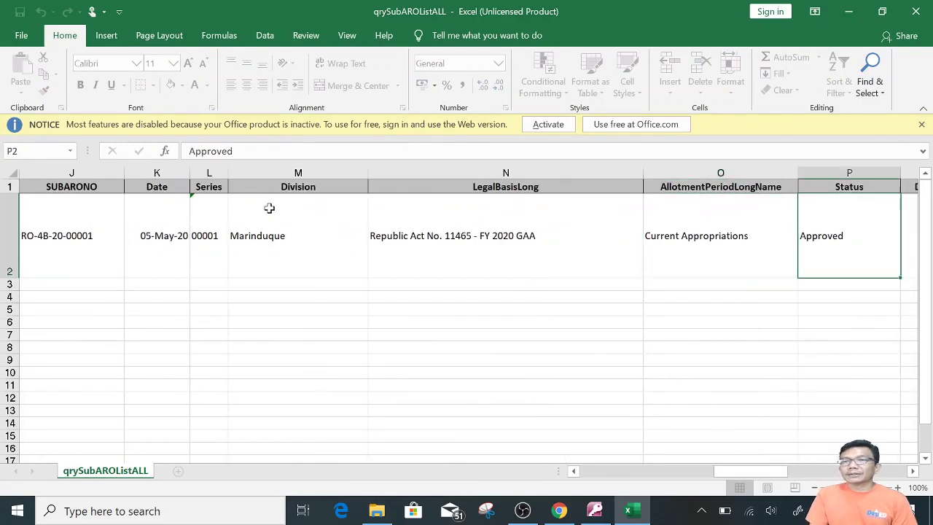
Return to the Region cell of the exported row and close the qrySubAROListALL workbook.
key(Left)
key(Left)
key(Left)
key(Left)
key(Left)
key(Left)
key(Left)
key(Left)
key(Left)
key(Left)
key(Left)
key(Left)
key(Left)
key(Left)
key(Left)
key(Left)
key(Left)
key(Left)
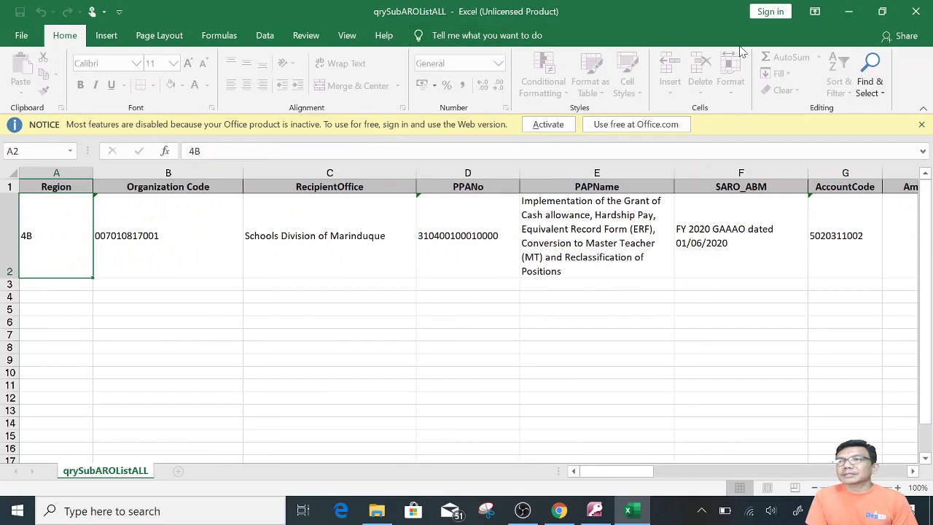
click(910, 13)
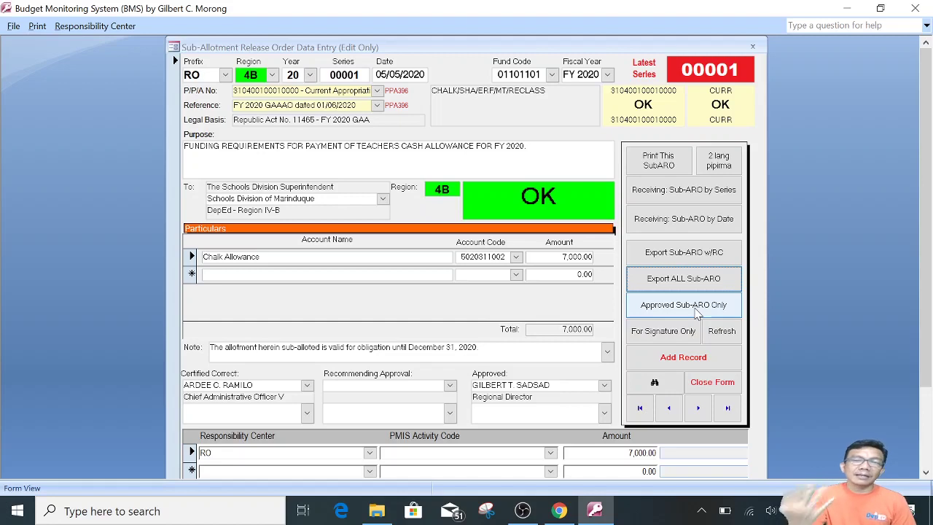
Export only the Sub-AROs for signature to Excel and dismiss the Office sign-in window.
click(664, 340)
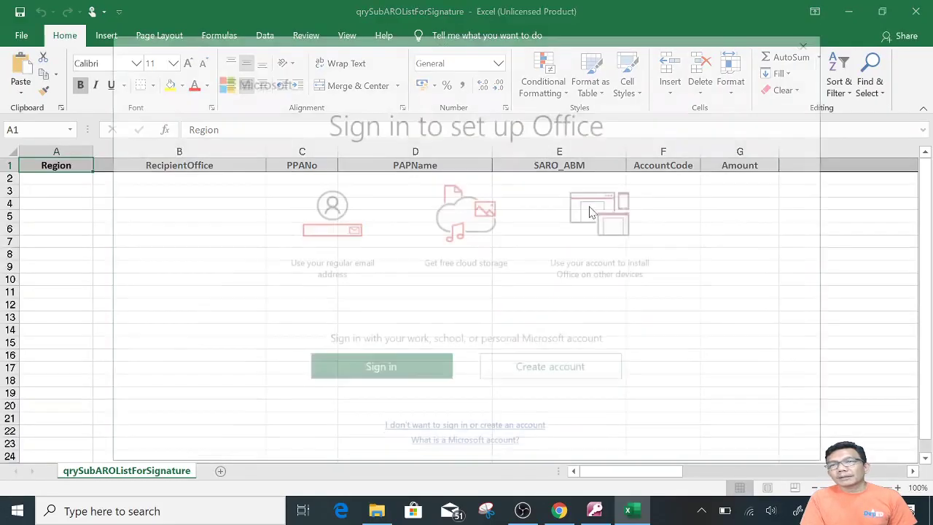
click(813, 40)
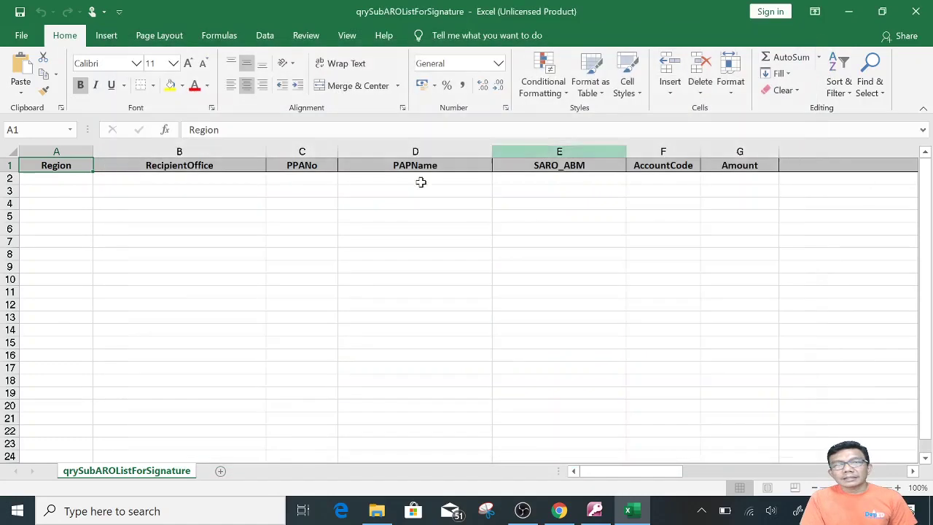
Examine the columns of the for-signature list in row 2, from Region to Amount and back to Region.
key(Tab)
key(Return)
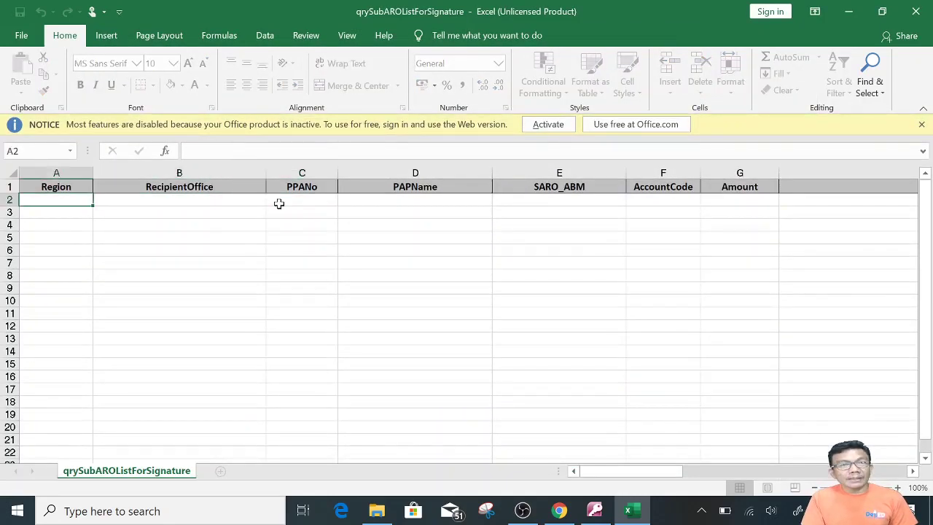
key(Tab)
key(Tab)
key(Tab)
key(Tab)
key(Tab)
key(Tab)
key(Tab)
key(Tab)
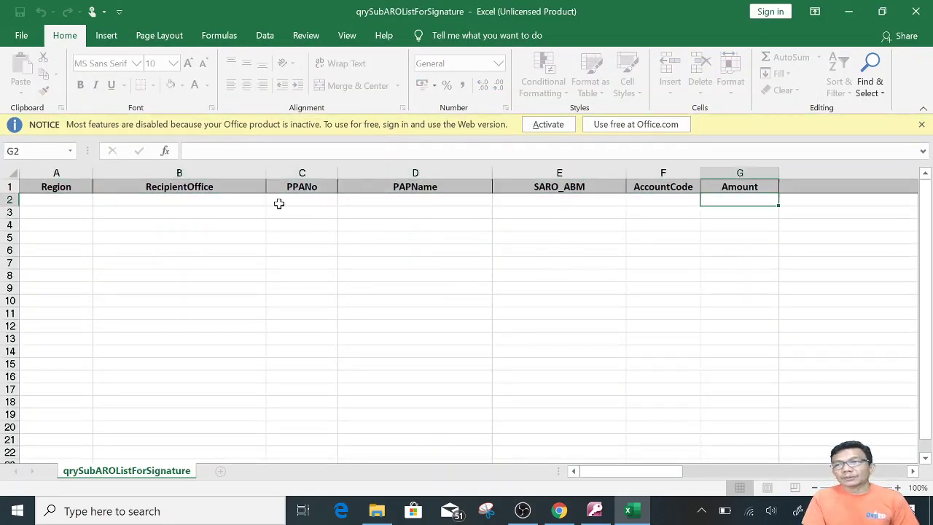
key(shift+Tab)
key(shift+Tab)
key(shift+Tab)
key(shift+Tab)
key(shift+Tab)
key(shift+Tab)
key(shift+Tab)
key(shift+Tab)
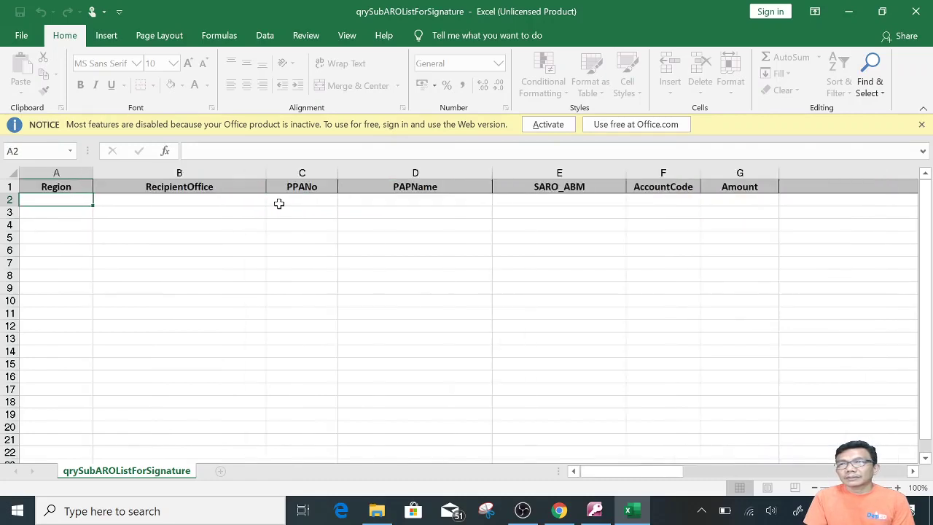
Close the qrySubAROListForSignature workbook and the Sub-Allotment Release Order data entry form.
click(913, 13)
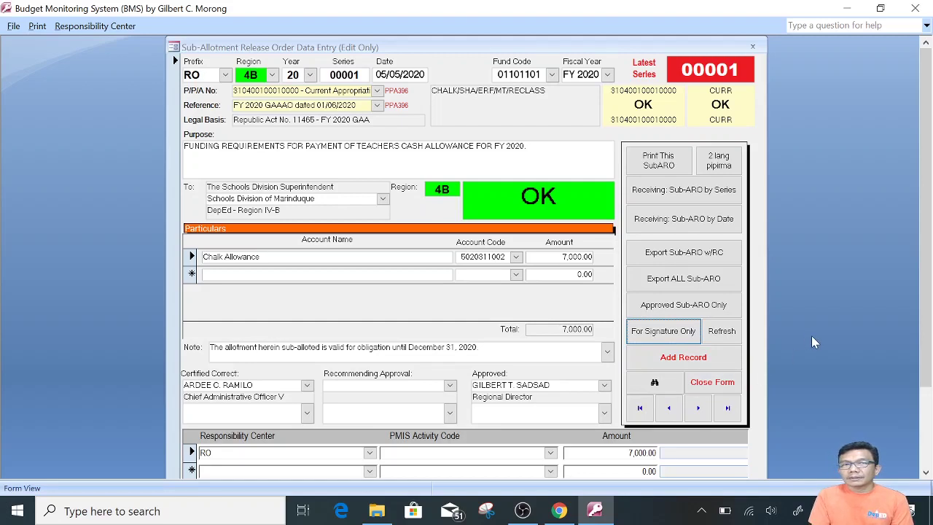
click(718, 381)
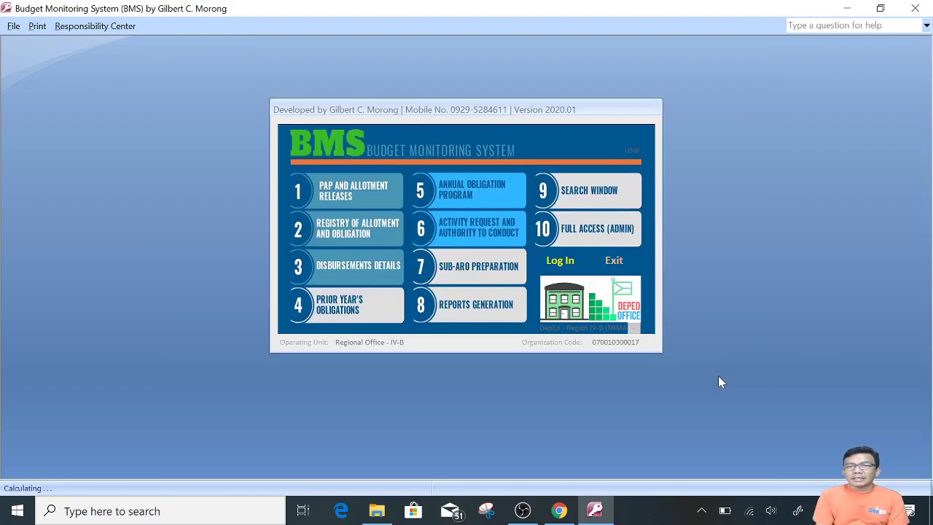